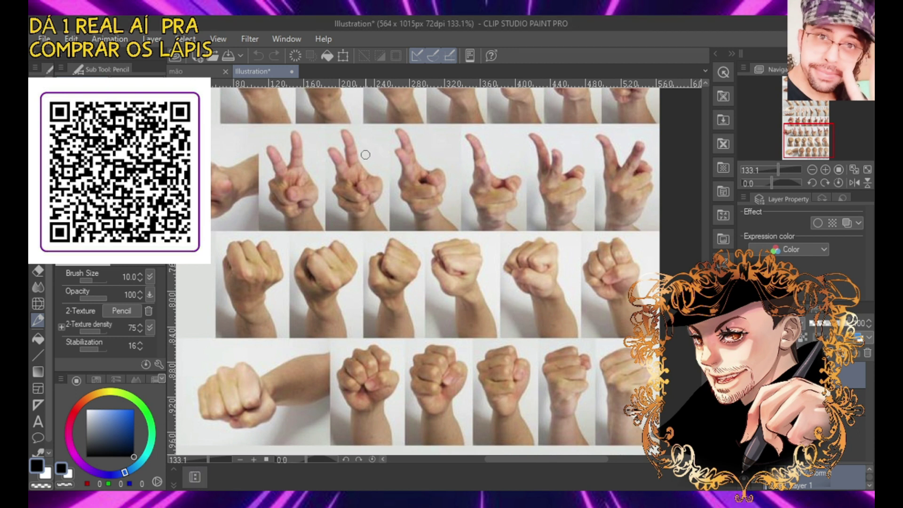
Examine the hand drawings in the mão document, including the fist, the pointing hands, the open palms and the side views
{"action": "left_click", "coordinate": [185, 71]}
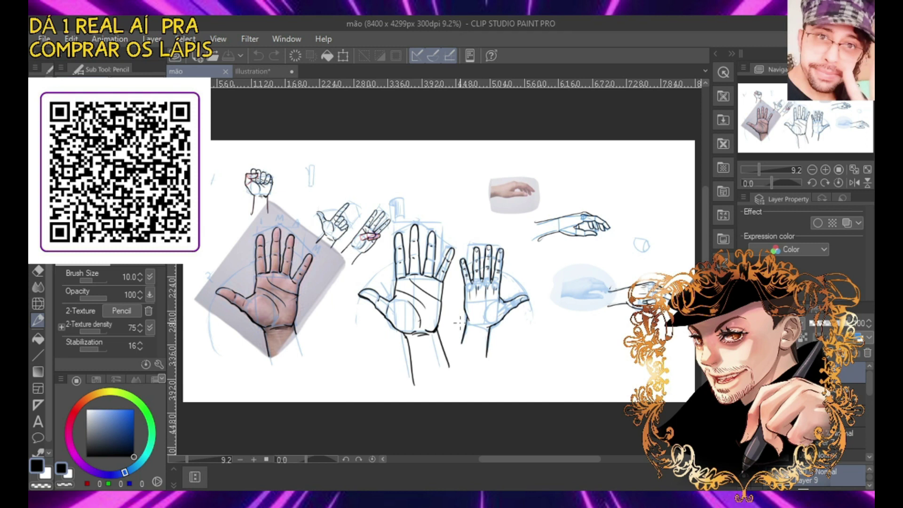
{"action": "scroll", "coordinate": [462, 289], "scroll_direction": "down", "scroll_amount": 3}
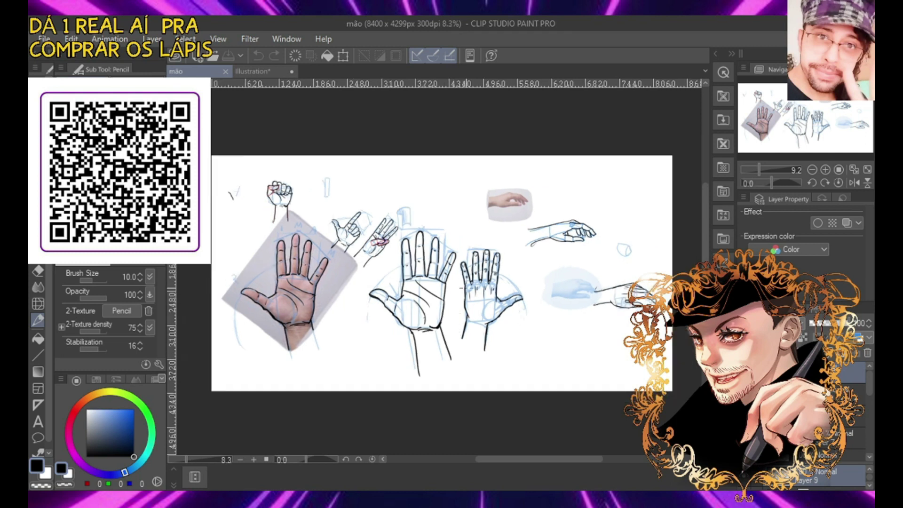
{"action": "scroll", "coordinate": [586, 294], "scroll_direction": "up", "scroll_amount": 6}
{"action": "scroll", "coordinate": [587, 263], "scroll_direction": "up", "scroll_amount": 1}
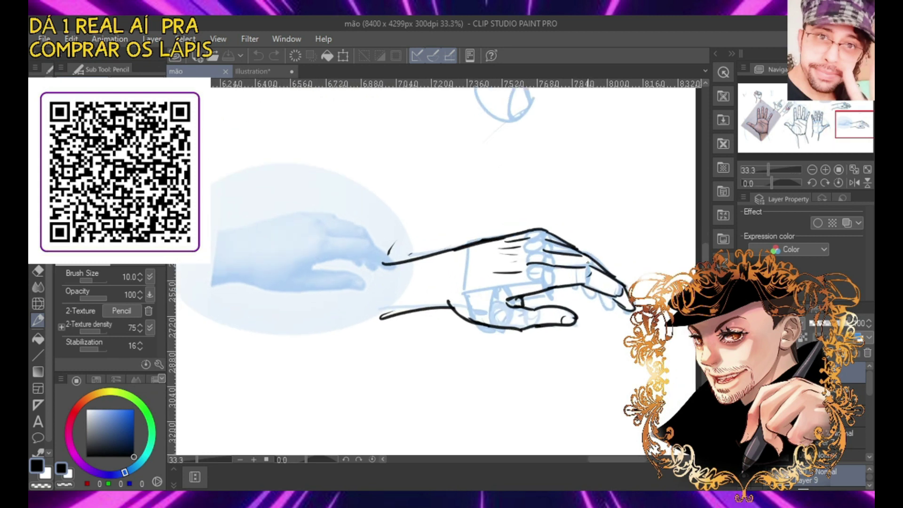
{"action": "scroll", "coordinate": [587, 264], "scroll_direction": "down", "scroll_amount": 5}
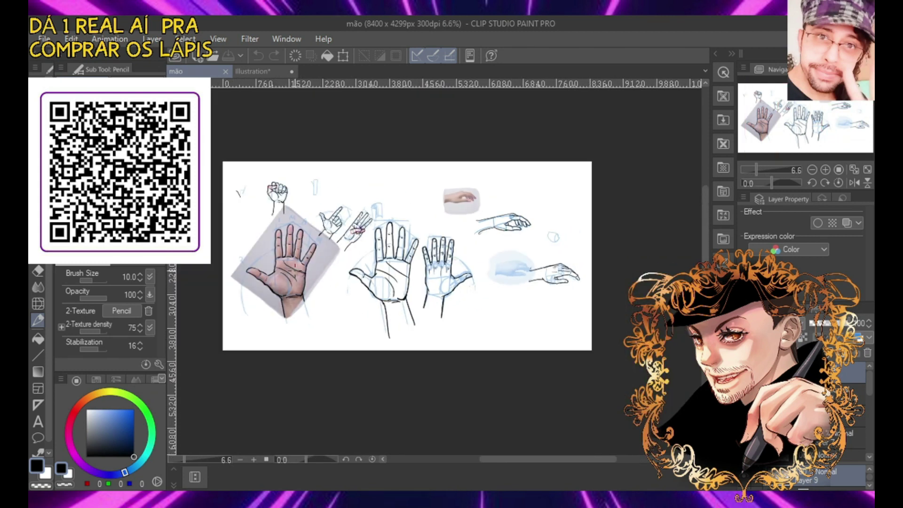
{"action": "scroll", "coordinate": [270, 259], "scroll_direction": "up", "scroll_amount": 2}
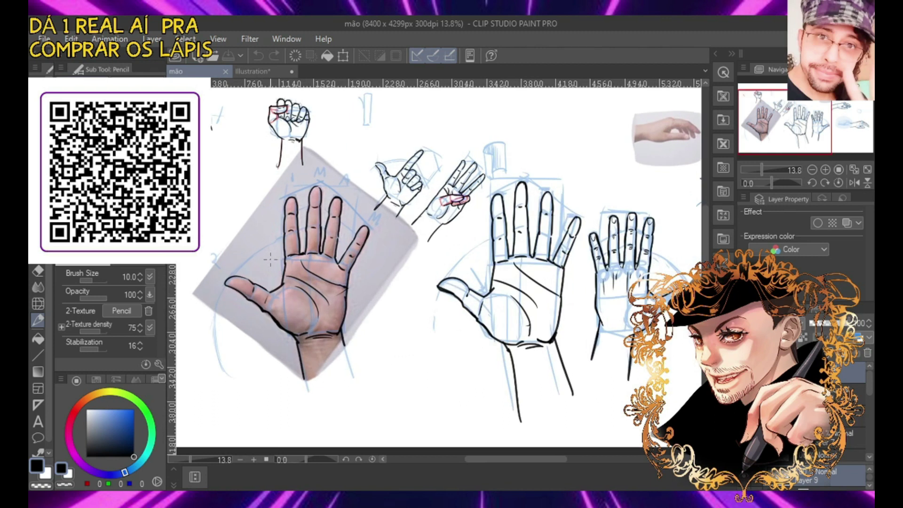
{"action": "scroll", "coordinate": [270, 258], "scroll_direction": "down", "scroll_amount": 1}
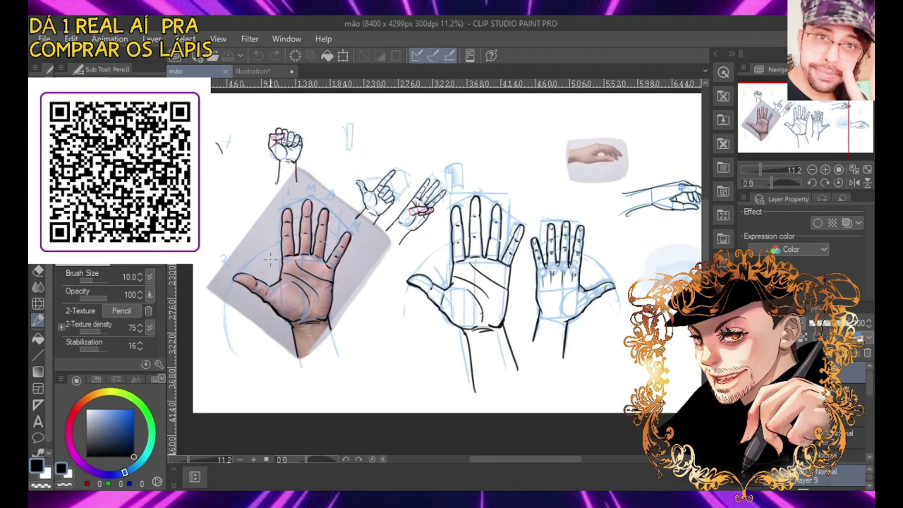
{"action": "scroll", "coordinate": [270, 258], "scroll_direction": "down", "scroll_amount": 2}
{"action": "scroll", "coordinate": [503, 221], "scroll_direction": "up", "scroll_amount": 1}
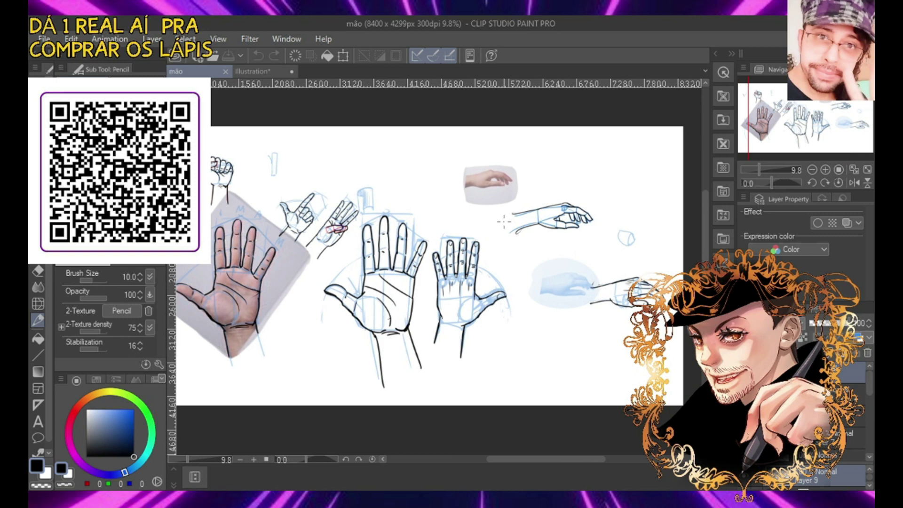
{"action": "scroll", "coordinate": [503, 221], "scroll_direction": "up", "scroll_amount": 2}
{"action": "scroll", "coordinate": [492, 239], "scroll_direction": "down", "scroll_amount": 3}
{"action": "scroll", "coordinate": [360, 254], "scroll_direction": "up", "scroll_amount": 2}
{"action": "scroll", "coordinate": [360, 253], "scroll_direction": "up", "scroll_amount": 5}
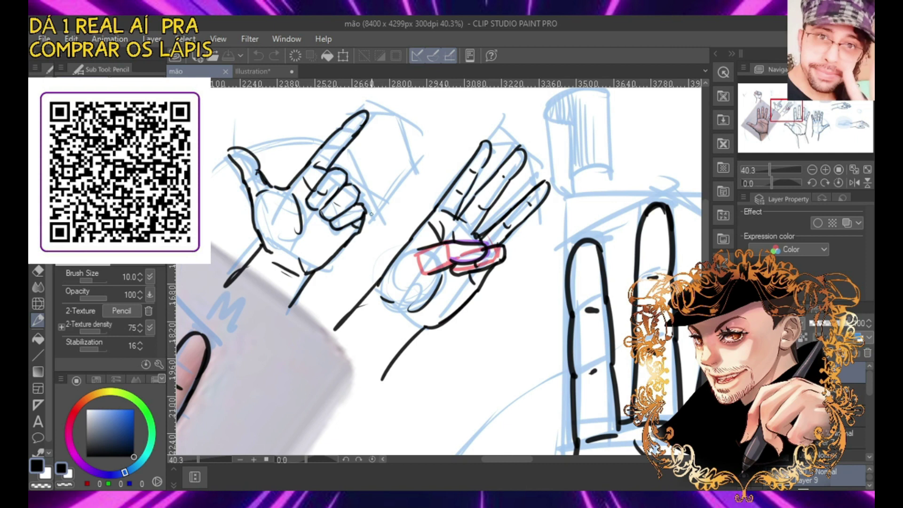
{"action": "scroll", "coordinate": [371, 214], "scroll_direction": "down", "scroll_amount": 5}
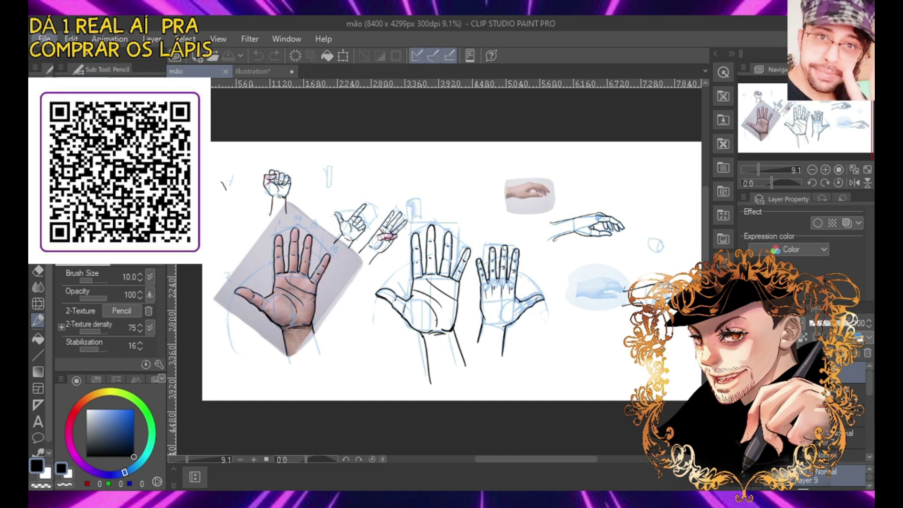
Create a blank B4 canvas at 300 dpi and copy a lasso selection of the first upright fist in the reference sheet's bottom row
{"action": "left_click", "coordinate": [458, 115]}
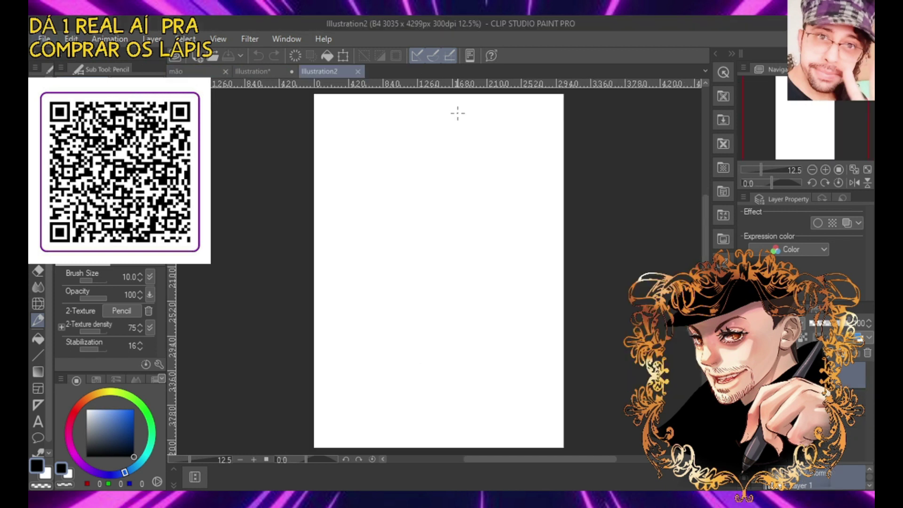
{"action": "left_click", "coordinate": [249, 71]}
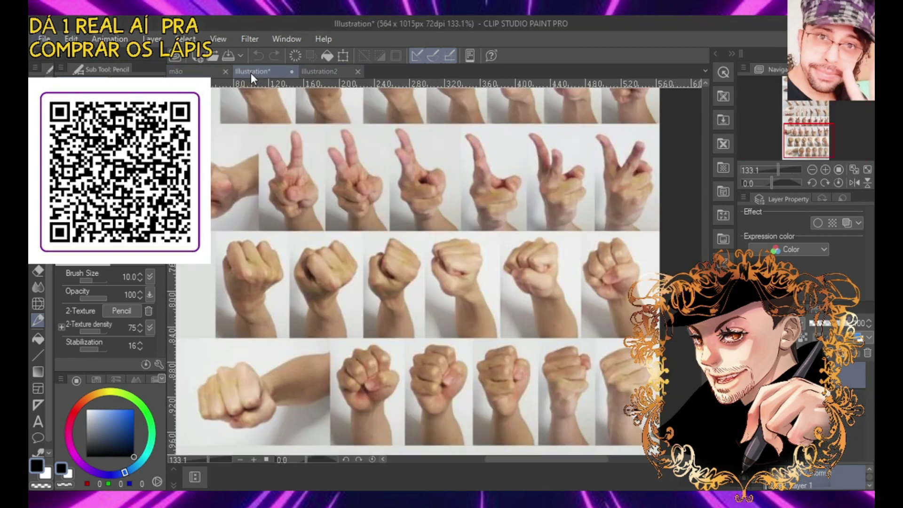
{"action": "scroll", "coordinate": [394, 297], "scroll_direction": "down", "scroll_amount": 2}
{"action": "scroll", "coordinate": [394, 297], "scroll_direction": "up", "scroll_amount": 3}
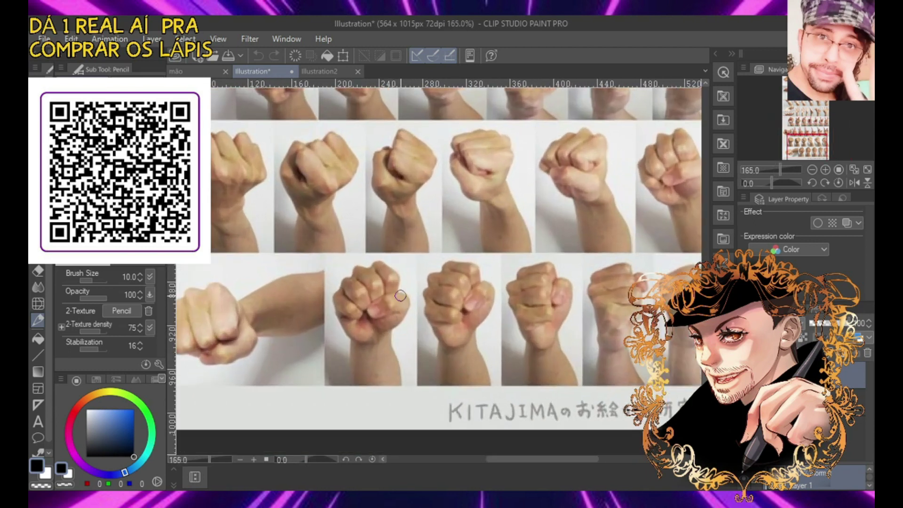
{"action": "key", "text": "m"}
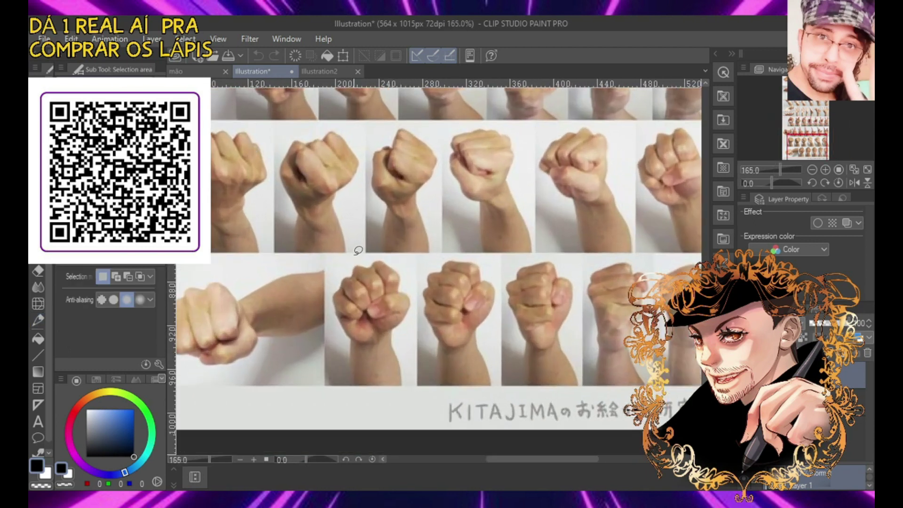
{"action": "mouse_move", "coordinate": [337, 267]}
{"action": "left_mouse_down"}
{"action": "mouse_move", "coordinate": [325, 319]}
{"action": "mouse_move", "coordinate": [342, 358]}
{"action": "mouse_move", "coordinate": [387, 371]}
{"action": "mouse_move", "coordinate": [413, 285]}
{"action": "left_mouse_up"}
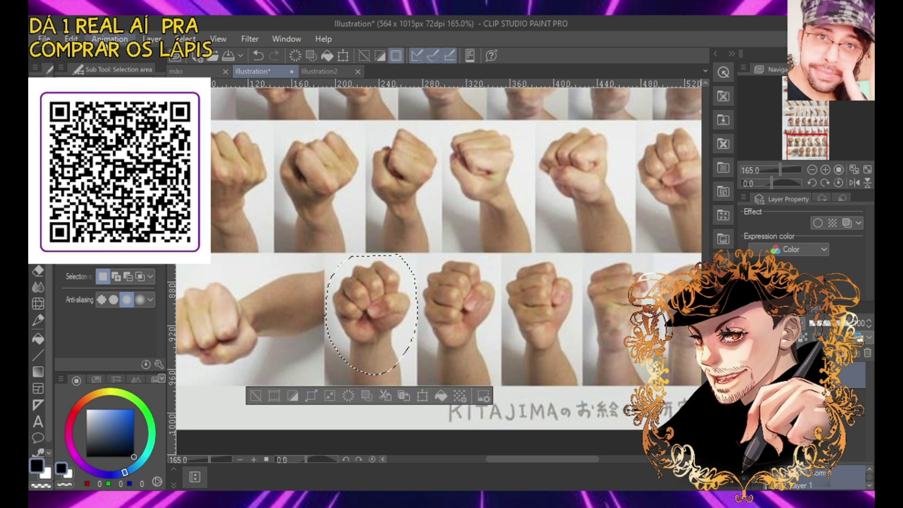
Paste the copied fist photo into the blank B4 illustration and enlarge it near the page's upper-left corner
{"action": "left_click", "coordinate": [176, 71]}
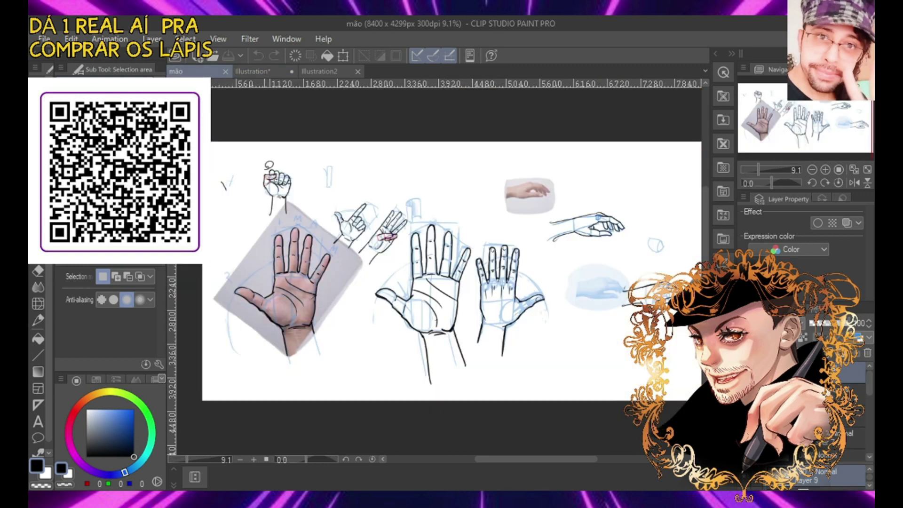
{"action": "scroll", "coordinate": [268, 177], "scroll_direction": "up", "scroll_amount": 5}
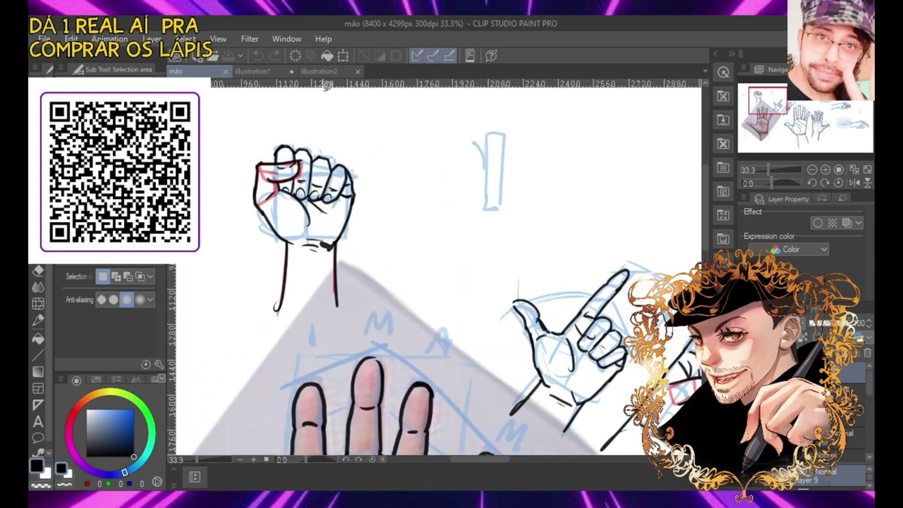
{"action": "left_click", "coordinate": [328, 76]}
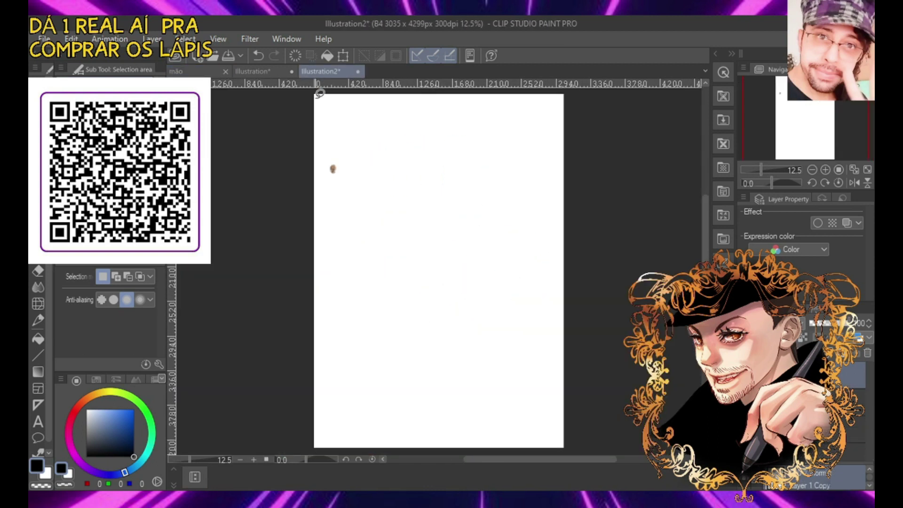
{"action": "scroll", "coordinate": [331, 169], "scroll_direction": "up", "scroll_amount": 4}
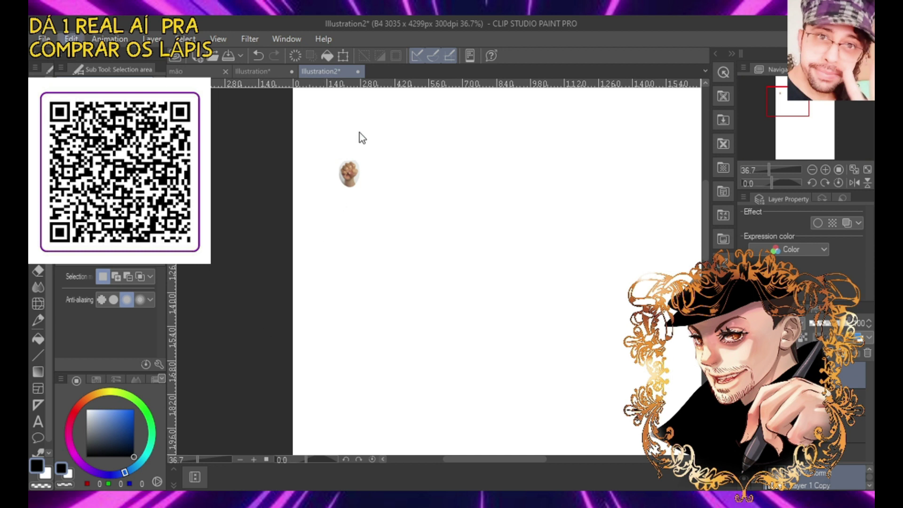
{"action": "key", "text": "ctrl+t"}
{"action": "left_click_drag", "start_coordinate": [359, 187], "coordinate": [439, 291]}
{"action": "left_click_drag", "start_coordinate": [425, 245], "coordinate": [416, 177]}
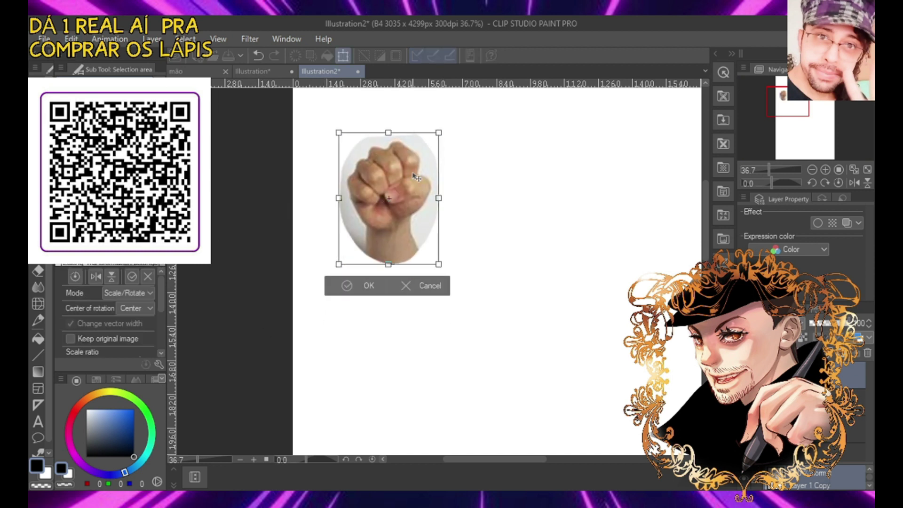
{"action": "key", "text": "Return"}
{"action": "scroll", "coordinate": [361, 302], "scroll_direction": "down", "scroll_amount": 7}
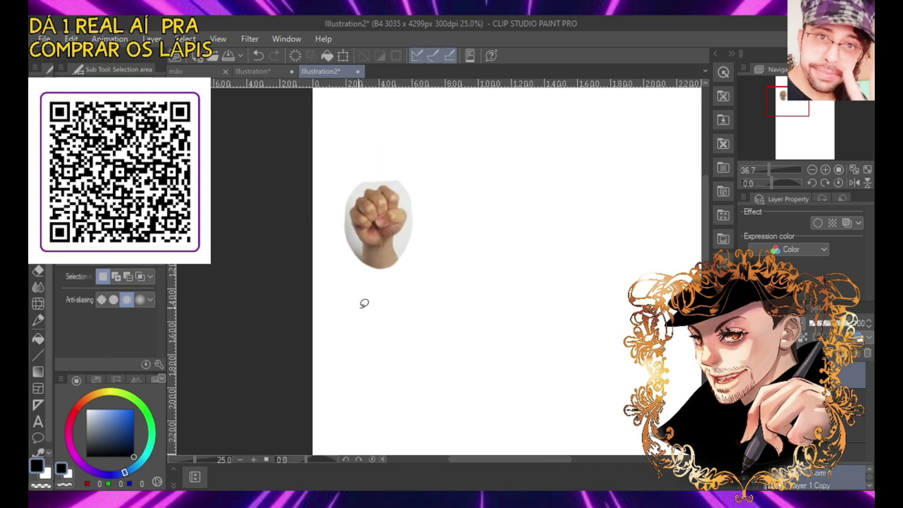
{"action": "scroll", "coordinate": [472, 242], "scroll_direction": "up", "scroll_amount": 8}
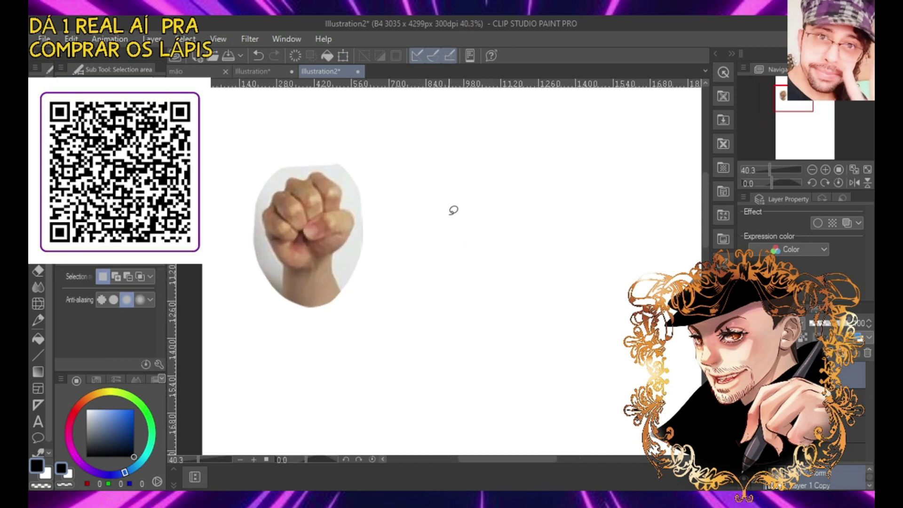
Draw a black perspective cube above and beside the fist photo with the Pen at brush size 20.3
{"action": "key", "text": "p"}
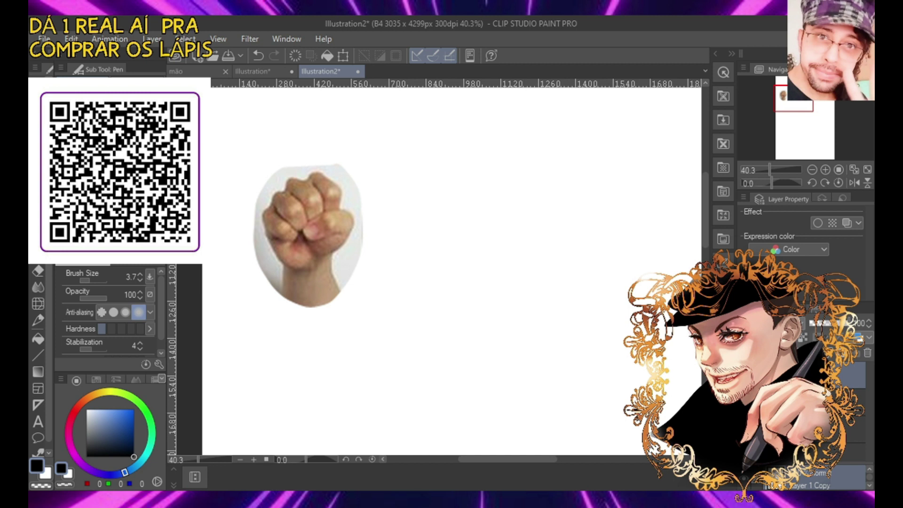
{"action": "left_click", "coordinate": [97, 280]}
{"action": "mouse_move", "coordinate": [413, 115]}
{"action": "left_mouse_down"}
{"action": "mouse_move", "coordinate": [431, 155]}
{"action": "mouse_move", "coordinate": [470, 141]}
{"action": "left_mouse_up"}
{"action": "key", "text": "ctrl+z"}
{"action": "scroll", "coordinate": [525, 293], "scroll_direction": "up", "scroll_amount": 2}
{"action": "scroll", "coordinate": [428, 297], "scroll_direction": "down", "scroll_amount": 5}
{"action": "scroll", "coordinate": [507, 178], "scroll_direction": "up", "scroll_amount": 2}
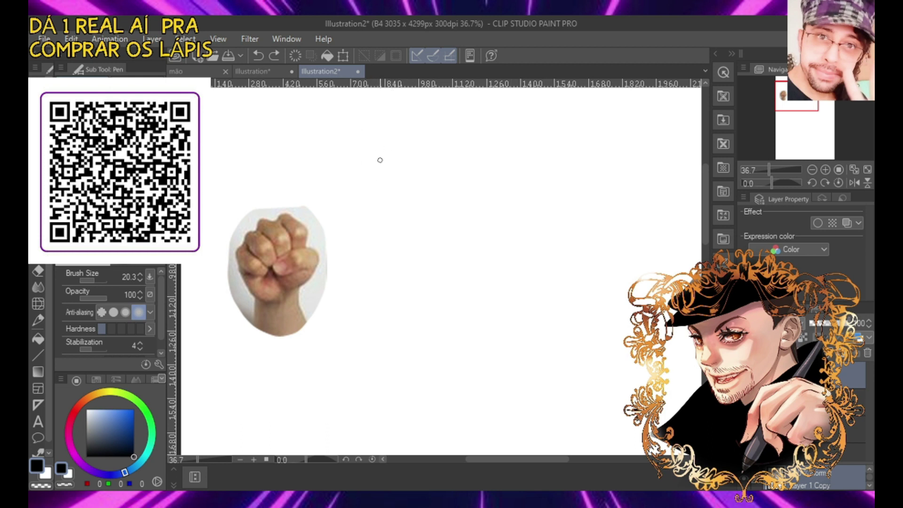
{"action": "left_click_drag", "start_coordinate": [375, 147], "coordinate": [381, 202]}
{"action": "mouse_move", "coordinate": [375, 147]}
{"action": "left_mouse_down"}
{"action": "mouse_move", "coordinate": [429, 148]}
{"action": "mouse_move", "coordinate": [446, 135]}
{"action": "mouse_move", "coordinate": [417, 120]}
{"action": "mouse_move", "coordinate": [451, 134]}
{"action": "left_mouse_up"}
{"action": "mouse_move", "coordinate": [412, 160]}
{"action": "left_mouse_down"}
{"action": "mouse_move", "coordinate": [414, 214]}
{"action": "mouse_move", "coordinate": [454, 184]}
{"action": "left_mouse_up"}
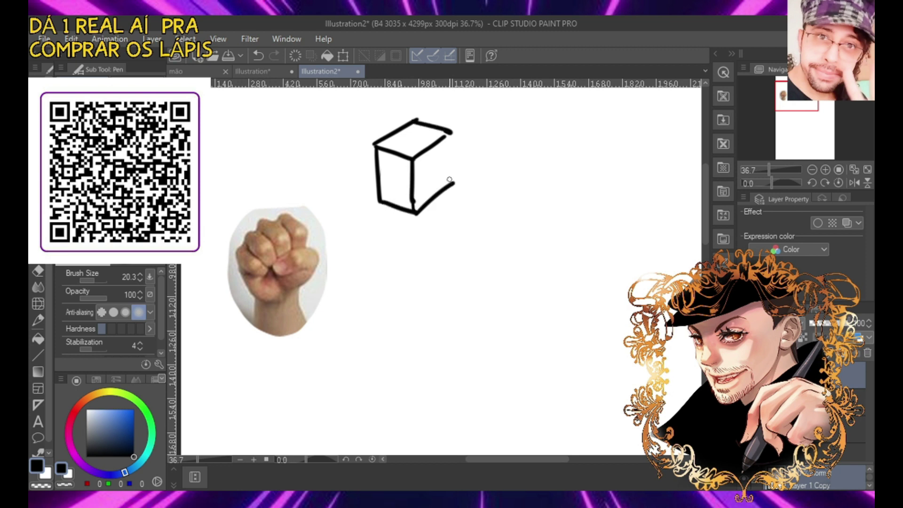
{"action": "left_click_drag", "start_coordinate": [449, 137], "coordinate": [452, 184]}
Draw two tapered boxes beside the cube, one showing two faces and the other turned to show three faces
{"action": "mouse_move", "coordinate": [516, 197]}
{"action": "left_mouse_down"}
{"action": "mouse_move", "coordinate": [566, 169]}
{"action": "mouse_move", "coordinate": [545, 118]}
{"action": "mouse_move", "coordinate": [566, 167]}
{"action": "left_mouse_up"}
{"action": "mouse_move", "coordinate": [545, 117]}
{"action": "left_mouse_down"}
{"action": "mouse_move", "coordinate": [571, 124]}
{"action": "mouse_move", "coordinate": [559, 198]}
{"action": "mouse_move", "coordinate": [607, 173]}
{"action": "mouse_move", "coordinate": [653, 185]}
{"action": "left_mouse_up"}
{"action": "left_click_drag", "start_coordinate": [607, 169], "coordinate": [606, 127]}
{"action": "left_click_drag", "start_coordinate": [597, 206], "coordinate": [633, 219]}
{"action": "left_click_drag", "start_coordinate": [653, 191], "coordinate": [634, 220]}
{"action": "mouse_move", "coordinate": [652, 187]}
{"action": "left_mouse_down"}
{"action": "mouse_move", "coordinate": [636, 143]}
{"action": "mouse_move", "coordinate": [631, 148]}
{"action": "left_mouse_up"}
{"action": "mouse_move", "coordinate": [594, 201]}
{"action": "left_mouse_down"}
{"action": "mouse_move", "coordinate": [591, 150]}
{"action": "mouse_move", "coordinate": [603, 123]}
{"action": "mouse_move", "coordinate": [640, 135]}
{"action": "left_mouse_up"}
{"action": "left_click_drag", "start_coordinate": [633, 135], "coordinate": [623, 150]}
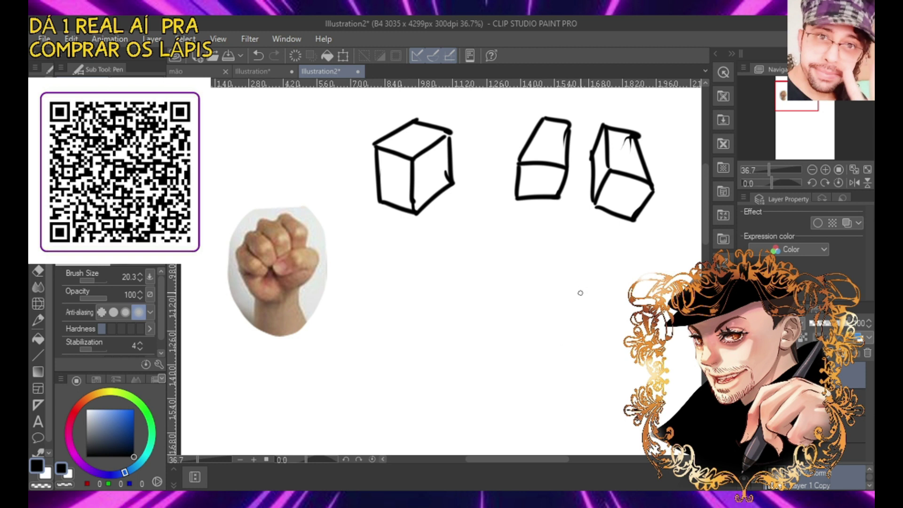
Draw a smaller tilted tapered box below the two tapered boxes
{"action": "left_click_drag", "start_coordinate": [553, 285], "coordinate": [584, 266]}
{"action": "left_click_drag", "start_coordinate": [585, 266], "coordinate": [592, 303]}
{"action": "left_click_drag", "start_coordinate": [585, 266], "coordinate": [598, 240]}
{"action": "mouse_move", "coordinate": [554, 284]}
{"action": "left_mouse_down"}
{"action": "mouse_move", "coordinate": [579, 246]}
{"action": "mouse_move", "coordinate": [600, 237]}
{"action": "mouse_move", "coordinate": [593, 298]}
{"action": "mouse_move", "coordinate": [557, 294]}
{"action": "mouse_move", "coordinate": [588, 299]}
{"action": "left_mouse_up"}
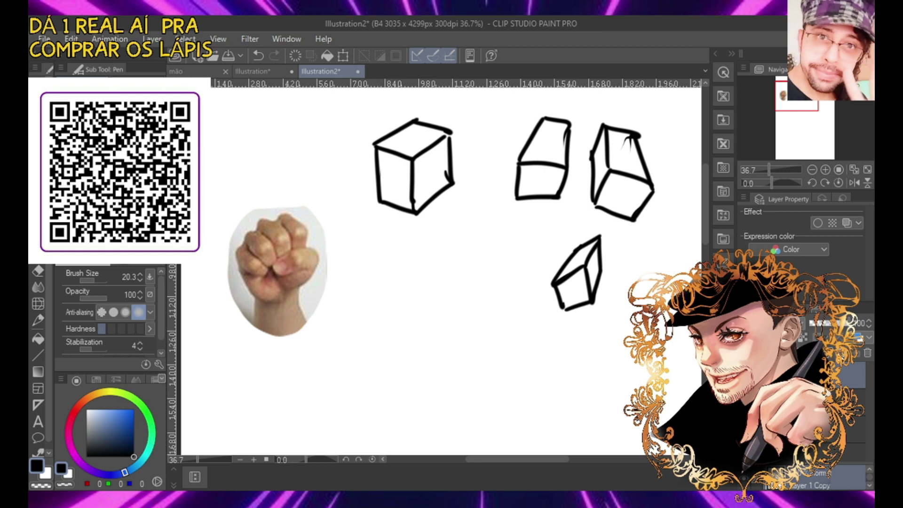
Fade the layer with the fist photo and boxes, and add a new layer for drawing in blue (0, 87, 255)
{"action": "left_click", "coordinate": [834, 324]}
{"action": "key", "text": "ctrl+shift+n"}
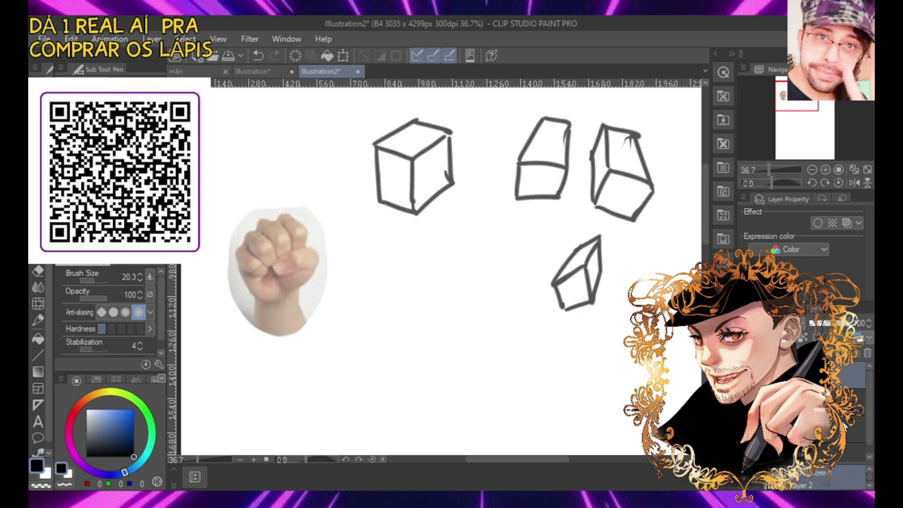
{"action": "left_click", "coordinate": [133, 410]}
Try outlining the fist photo as a blue box with two visible faces, and undo its strokes
{"action": "mouse_move", "coordinate": [236, 250]}
{"action": "left_mouse_down"}
{"action": "mouse_move", "coordinate": [248, 271]}
{"action": "mouse_move", "coordinate": [295, 232]}
{"action": "mouse_move", "coordinate": [286, 209]}
{"action": "mouse_move", "coordinate": [287, 235]}
{"action": "left_mouse_up"}
{"action": "mouse_move", "coordinate": [244, 272]}
{"action": "left_mouse_down"}
{"action": "mouse_move", "coordinate": [263, 299]}
{"action": "mouse_move", "coordinate": [303, 264]}
{"action": "left_mouse_up"}
{"action": "left_click_drag", "start_coordinate": [303, 229], "coordinate": [304, 284]}
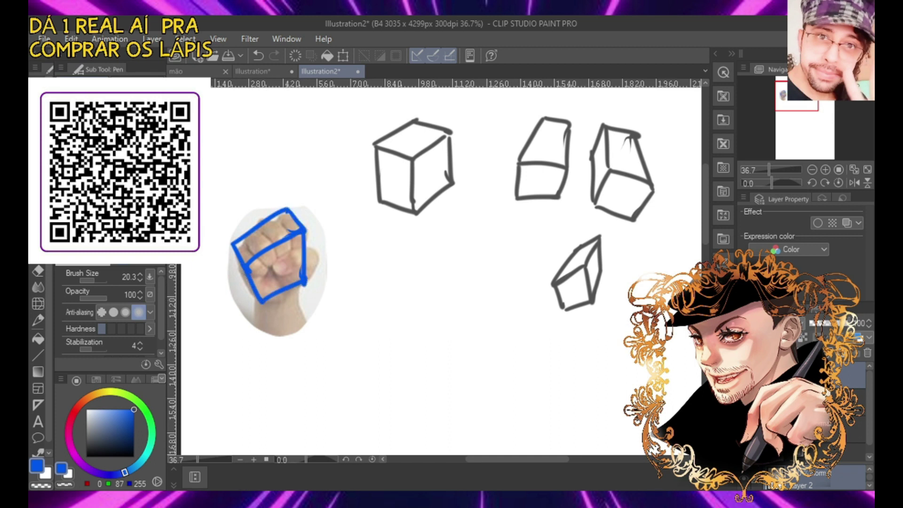
{"action": "key", "text": "ctrl+z"}
{"action": "key", "text": "ctrl+z"}
{"action": "key", "text": "ctrl+z"}
{"action": "key", "text": "ctrl+z"}
{"action": "key", "text": "ctrl+z"}
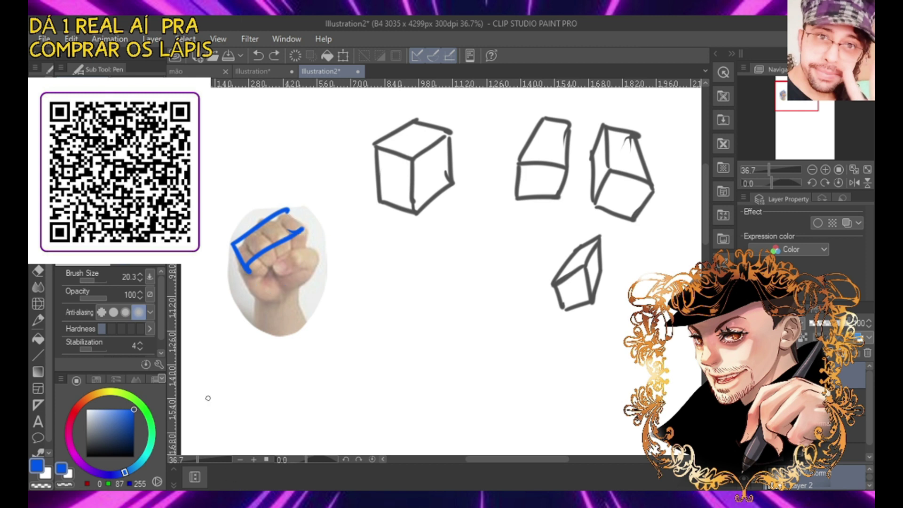
{"action": "key", "text": "ctrl+z"}
{"action": "key", "text": "ctrl+z"}
Outline the upper plane of the fist as a slanted blue band across the fingers, undoing the unwanted strokes
{"action": "mouse_move", "coordinate": [235, 252]}
{"action": "left_mouse_down"}
{"action": "mouse_move", "coordinate": [241, 268]}
{"action": "mouse_move", "coordinate": [300, 227]}
{"action": "mouse_move", "coordinate": [285, 215]}
{"action": "left_mouse_up"}
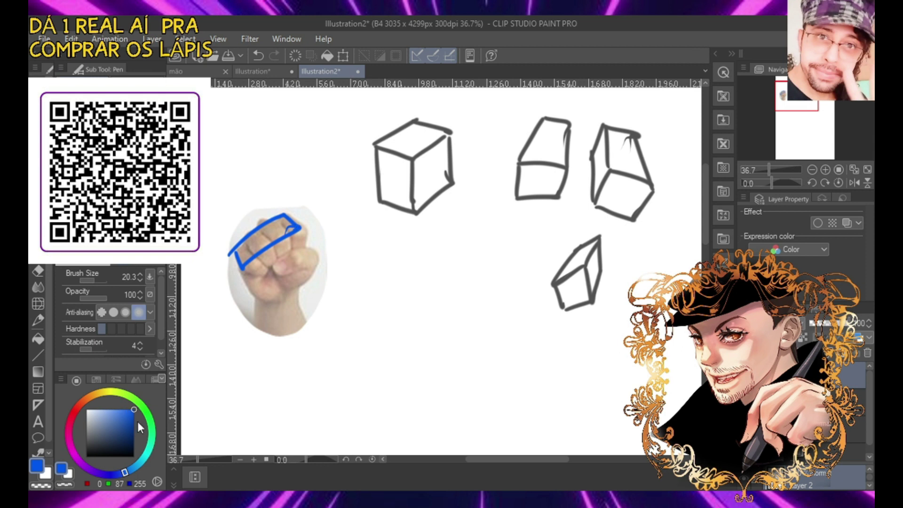
{"action": "left_click_drag", "start_coordinate": [236, 258], "coordinate": [285, 228]}
{"action": "key", "text": "ctrl+z"}
{"action": "key", "text": "ctrl+z"}
{"action": "key", "text": "ctrl+z"}
{"action": "key", "text": "ctrl+z"}
{"action": "left_click_drag", "start_coordinate": [242, 268], "coordinate": [297, 228]}
Try hatching the cube's top and left faces in blue, and undo the hatching
{"action": "mouse_move", "coordinate": [389, 148]}
{"action": "left_mouse_down"}
{"action": "mouse_move", "coordinate": [433, 126]}
{"action": "mouse_move", "coordinate": [420, 144]}
{"action": "left_mouse_up"}
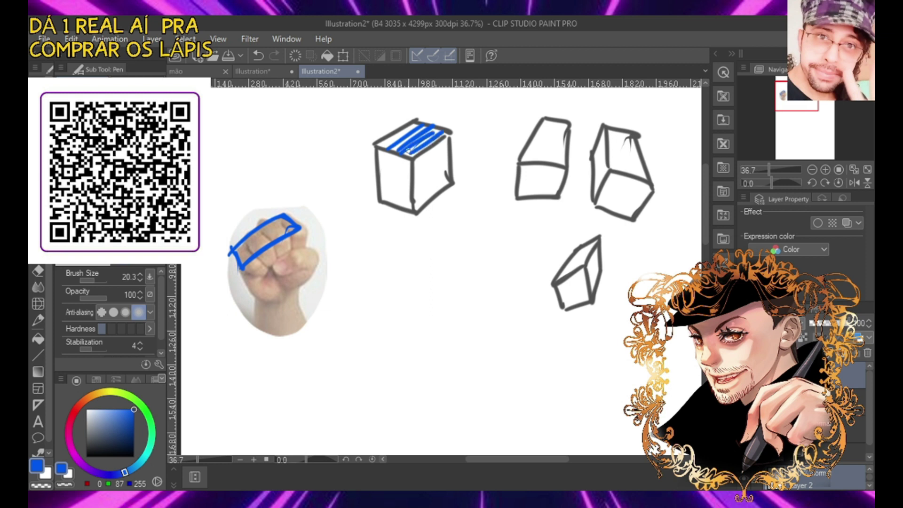
{"action": "left_click_drag", "start_coordinate": [380, 167], "coordinate": [410, 164]}
{"action": "left_click_drag", "start_coordinate": [379, 192], "coordinate": [410, 172]}
{"action": "key", "text": "ctrl+z"}
{"action": "key", "text": "ctrl+z"}
{"action": "key", "text": "ctrl+z"}
{"action": "key", "text": "ctrl+z"}
{"action": "key", "text": "ctrl+z"}
{"action": "key", "text": "ctrl+z"}
{"action": "key", "text": "ctrl+z"}
{"action": "key", "text": "ctrl+z"}
Number the cube's left, top and right faces 1, 2 and 3, and mark the first tapered box's upper face 1
{"action": "left_click_drag", "start_coordinate": [392, 168], "coordinate": [391, 190]}
{"action": "mouse_move", "coordinate": [404, 137]}
{"action": "left_mouse_down"}
{"action": "mouse_move", "coordinate": [420, 146]}
{"action": "mouse_move", "coordinate": [430, 174]}
{"action": "mouse_move", "coordinate": [423, 190]}
{"action": "left_mouse_up"}
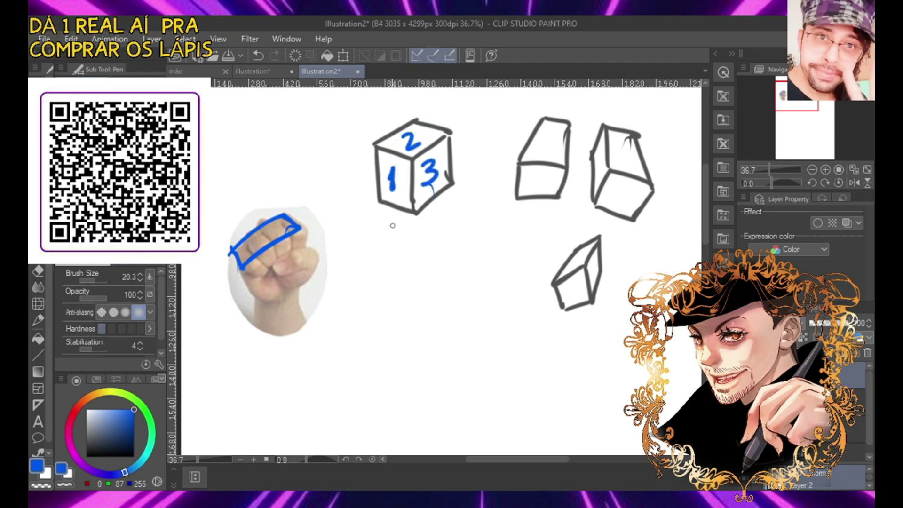
{"action": "left_click_drag", "start_coordinate": [547, 134], "coordinate": [547, 147]}
Number the remaining faces of the two tapered boxes in blue, and draw the lower face of the box over the fist
{"action": "left_click_drag", "start_coordinate": [533, 177], "coordinate": [546, 187]}
{"action": "mouse_move", "coordinate": [597, 159]}
{"action": "left_mouse_down"}
{"action": "mouse_move", "coordinate": [630, 162]}
{"action": "mouse_move", "coordinate": [629, 199]}
{"action": "mouse_move", "coordinate": [614, 214]}
{"action": "mouse_move", "coordinate": [601, 176]}
{"action": "left_mouse_up"}
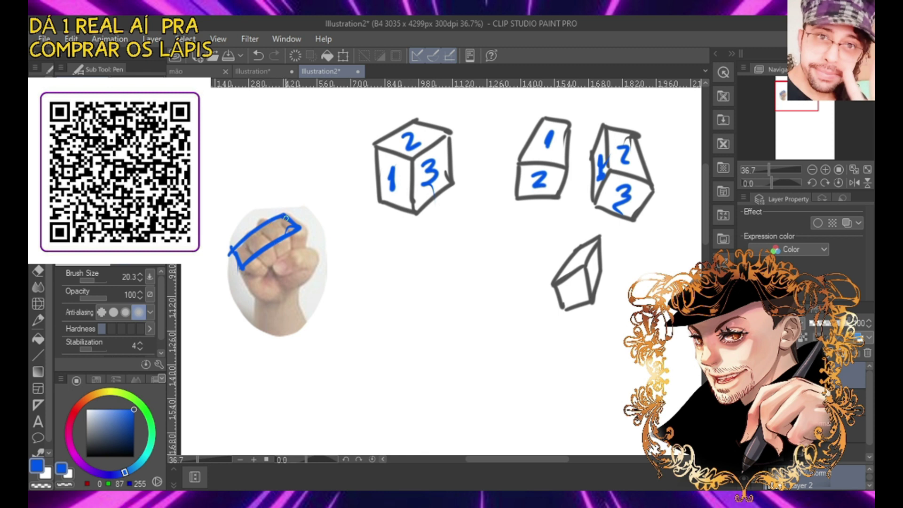
{"action": "mouse_move", "coordinate": [242, 269]}
{"action": "left_mouse_down"}
{"action": "mouse_move", "coordinate": [264, 303]}
{"action": "mouse_move", "coordinate": [308, 278]}
{"action": "left_mouse_up"}
{"action": "left_click_drag", "start_coordinate": [301, 230], "coordinate": [307, 277]}
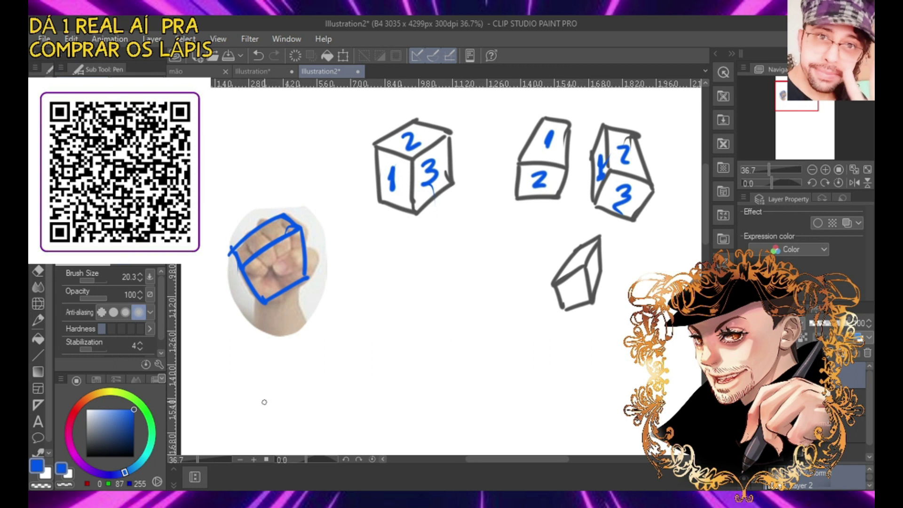
Undo the lower face over the fist and the tapered boxes' numbers back to the first box's upper 1
{"action": "key", "text": "ctrl+z"}
{"action": "key", "text": "ctrl+z"}
{"action": "key", "text": "ctrl+z"}
{"action": "key", "text": "ctrl+z"}
{"action": "key", "text": "ctrl+z"}
{"action": "key", "text": "ctrl+z"}
{"action": "key", "text": "ctrl+z"}
{"action": "key", "text": "ctrl+z"}
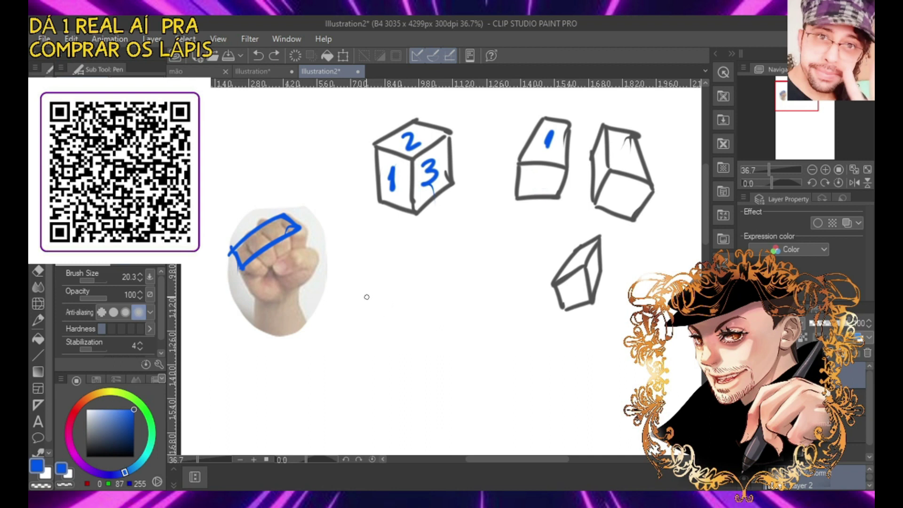
Redo the blue numbers on the two tapered boxes and remove the blue box drawn over the fist photo
{"action": "key", "text": "ctrl+y"}
{"action": "key", "text": "ctrl+y"}
{"action": "key", "text": "ctrl+y"}
{"action": "key", "text": "ctrl+y"}
{"action": "key", "text": "ctrl+y"}
{"action": "mouse_move", "coordinate": [294, 229]}
{"action": "left_mouse_down"}
{"action": "mouse_move", "coordinate": [240, 267]}
{"action": "mouse_move", "coordinate": [278, 221]}
{"action": "mouse_move", "coordinate": [237, 242]}
{"action": "left_mouse_up"}
{"action": "left_click", "coordinate": [40, 271]}
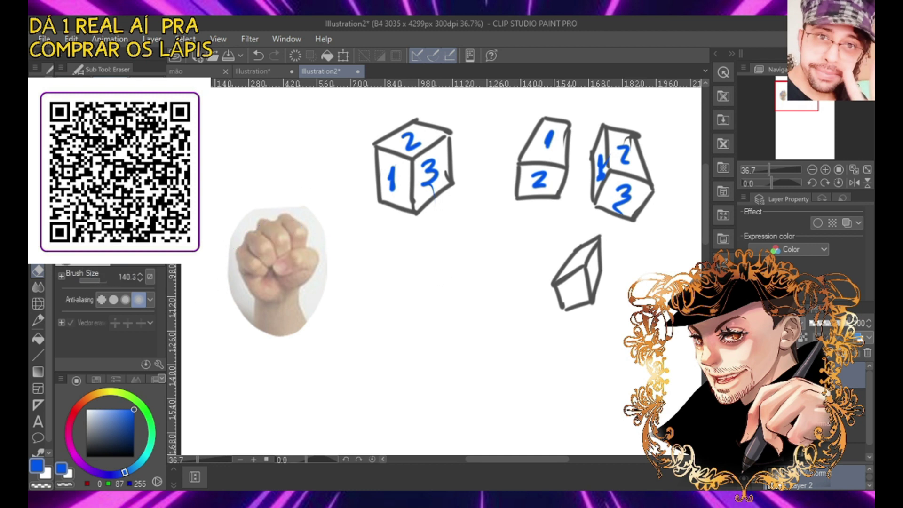
Draw the upper edge of a blue box beside the fist photo, try its remaining edges, and undo those edges
{"action": "key", "text": "p"}
{"action": "left_click_drag", "start_coordinate": [365, 286], "coordinate": [423, 250]}
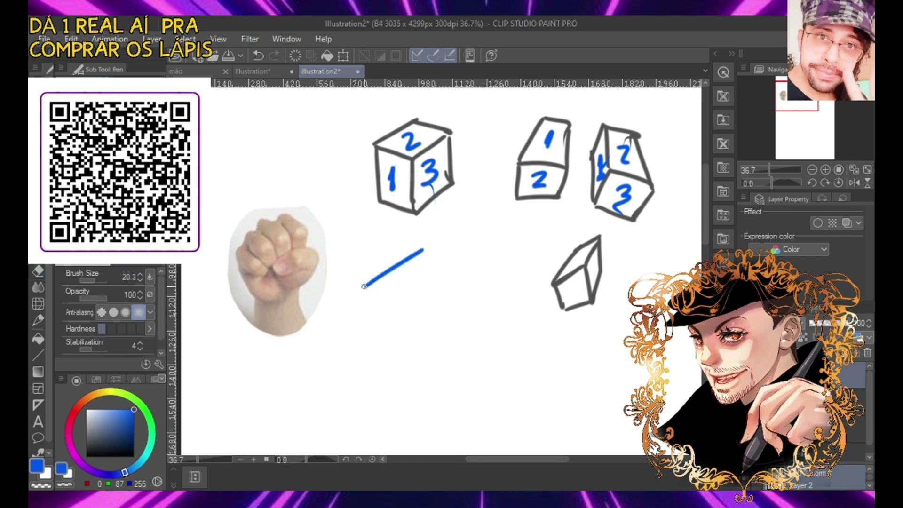
{"action": "left_click_drag", "start_coordinate": [364, 286], "coordinate": [386, 313]}
{"action": "left_click_drag", "start_coordinate": [424, 251], "coordinate": [449, 276]}
{"action": "left_click_drag", "start_coordinate": [385, 312], "coordinate": [458, 269]}
{"action": "left_click_drag", "start_coordinate": [386, 313], "coordinate": [395, 352]}
{"action": "left_click_drag", "start_coordinate": [364, 285], "coordinate": [377, 341]}
{"action": "key", "text": "ctrl+z"}
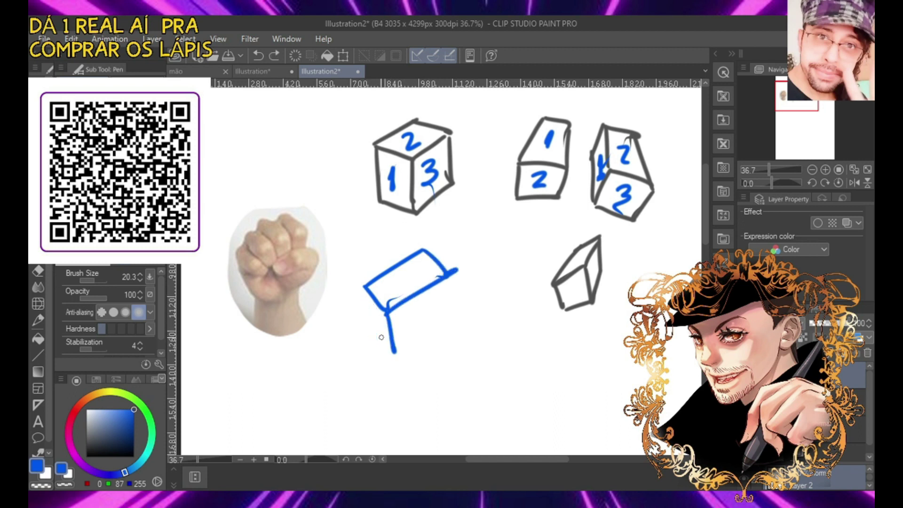
{"action": "key", "text": "ctrl+z"}
{"action": "key", "text": "ctrl+z"}
{"action": "key", "text": "ctrl+z"}
{"action": "key", "text": "ctrl+z"}
Complete the large blue box with a slanted upper face and a tapering front face below it
{"action": "left_click_drag", "start_coordinate": [366, 285], "coordinate": [376, 321]}
{"action": "key", "text": "ctrl+z"}
{"action": "mouse_move", "coordinate": [366, 285]}
{"action": "left_mouse_down"}
{"action": "mouse_move", "coordinate": [374, 320]}
{"action": "mouse_move", "coordinate": [450, 277]}
{"action": "left_mouse_up"}
{"action": "left_click_drag", "start_coordinate": [424, 249], "coordinate": [428, 280]}
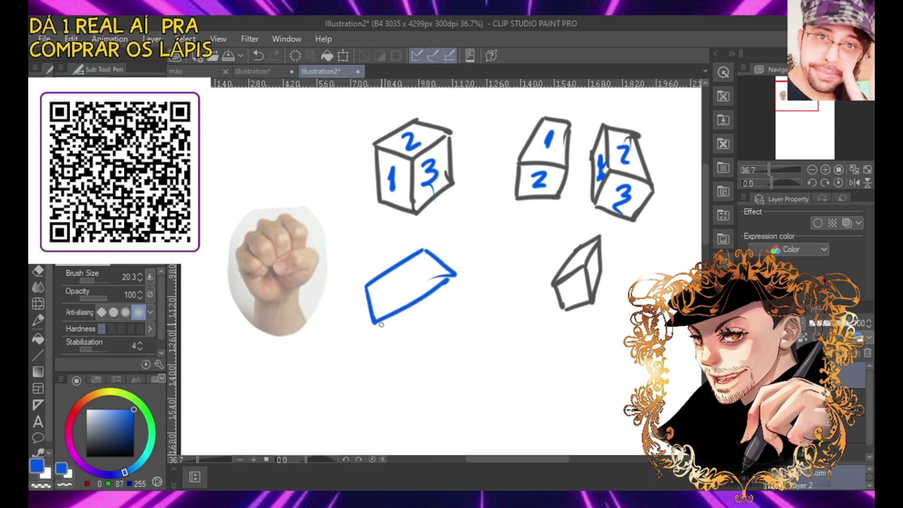
{"action": "left_click_drag", "start_coordinate": [372, 322], "coordinate": [399, 364]}
{"action": "left_click_drag", "start_coordinate": [453, 276], "coordinate": [459, 329]}
{"action": "left_click_drag", "start_coordinate": [404, 369], "coordinate": [460, 328]}
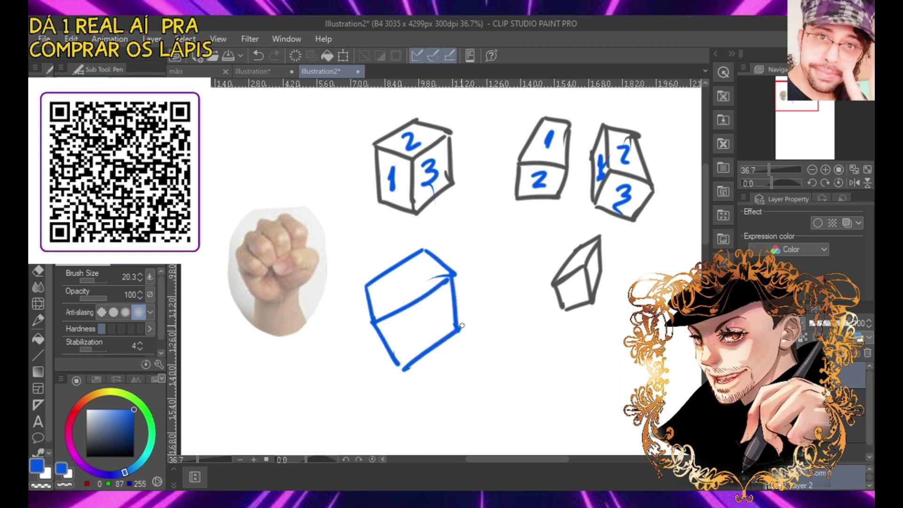
{"action": "key", "text": "ctrl+z"}
{"action": "left_click_drag", "start_coordinate": [402, 368], "coordinate": [464, 325]}
{"action": "left_click_drag", "start_coordinate": [545, 380], "coordinate": [543, 435]}
{"action": "mouse_move", "coordinate": [544, 381]}
{"action": "left_mouse_down"}
{"action": "mouse_move", "coordinate": [595, 385]}
{"action": "mouse_move", "coordinate": [593, 424]}
{"action": "mouse_move", "coordinate": [542, 427]}
{"action": "mouse_move", "coordinate": [596, 430]}
{"action": "left_mouse_up"}
{"action": "left_click_drag", "start_coordinate": [545, 431], "coordinate": [598, 430]}
{"action": "key", "text": "ctrl+z"}
{"action": "key", "text": "ctrl+z"}
{"action": "key", "text": "ctrl+z"}
Draw a small blue square below the lone tapered box, with a vertical divider and slanted lines along its upper edge
{"action": "mouse_move", "coordinate": [550, 376]}
{"action": "left_mouse_down"}
{"action": "mouse_move", "coordinate": [603, 376]}
{"action": "mouse_move", "coordinate": [606, 429]}
{"action": "left_mouse_up"}
{"action": "left_click_drag", "start_coordinate": [545, 433], "coordinate": [606, 431]}
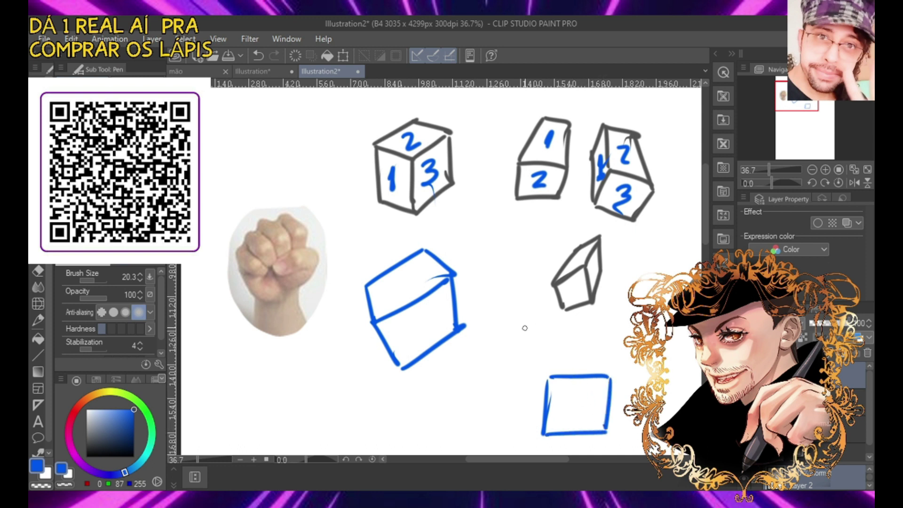
{"action": "left_click_drag", "start_coordinate": [591, 354], "coordinate": [583, 433]}
{"action": "mouse_move", "coordinate": [545, 379]}
{"action": "left_mouse_down"}
{"action": "mouse_move", "coordinate": [587, 369]}
{"action": "mouse_move", "coordinate": [616, 377]}
{"action": "left_mouse_up"}
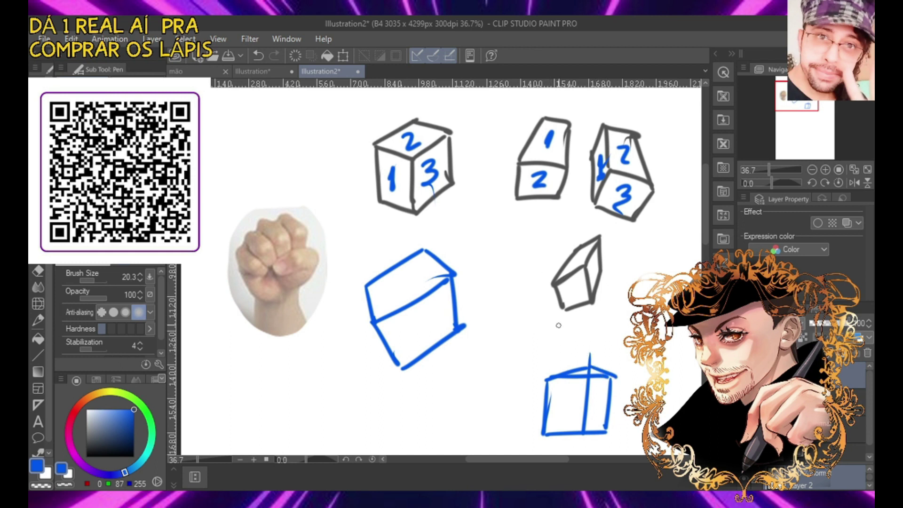
{"action": "left_click_drag", "start_coordinate": [541, 375], "coordinate": [613, 348]}
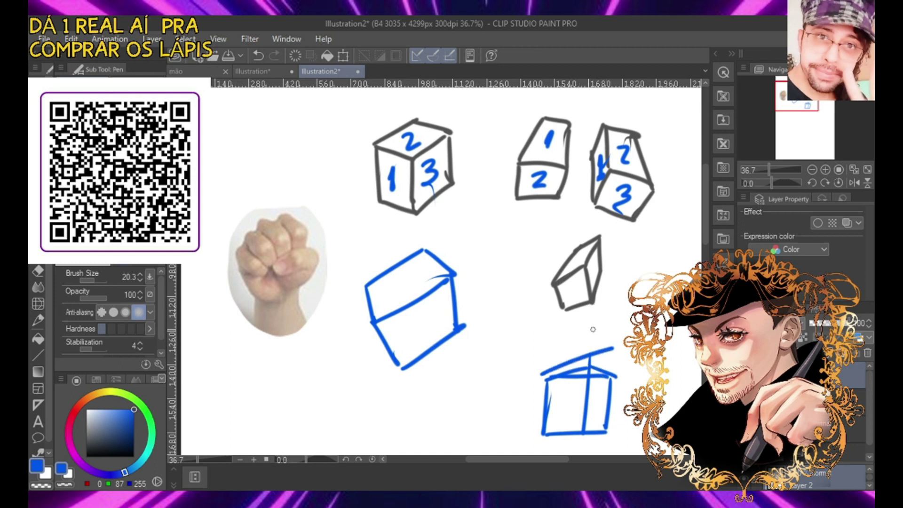
Add a thumb-base circle in the small square's lower-right corner and divide its upper part into finger strips
{"action": "mouse_move", "coordinate": [600, 393]}
{"action": "left_mouse_down"}
{"action": "mouse_move", "coordinate": [585, 430]}
{"action": "mouse_move", "coordinate": [596, 394]}
{"action": "mouse_move", "coordinate": [623, 410]}
{"action": "left_mouse_up"}
{"action": "key", "text": "ctrl+z"}
{"action": "key", "text": "ctrl+z"}
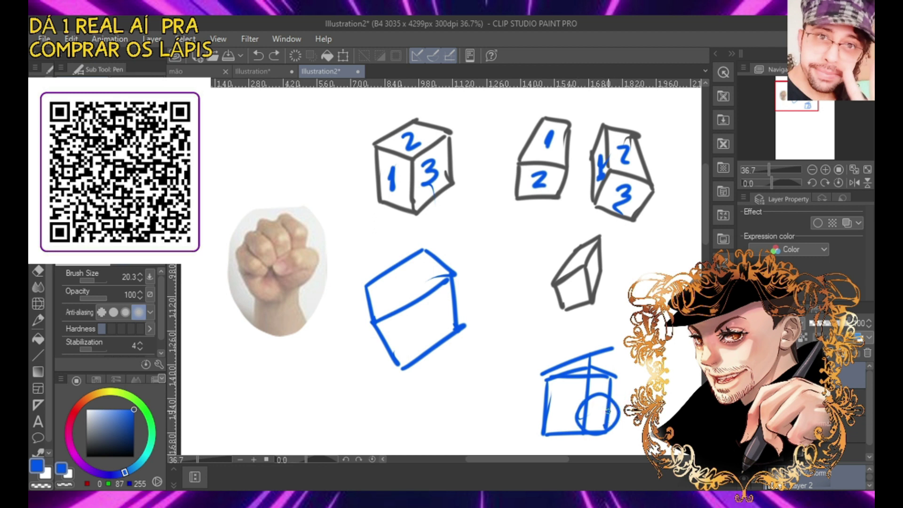
{"action": "mouse_move", "coordinate": [590, 360]}
{"action": "left_mouse_down"}
{"action": "mouse_move", "coordinate": [588, 391]}
{"action": "mouse_move", "coordinate": [602, 391]}
{"action": "left_mouse_up"}
{"action": "key", "text": "ctrl+z"}
{"action": "mouse_move", "coordinate": [592, 356]}
{"action": "left_mouse_down"}
{"action": "mouse_move", "coordinate": [607, 368]}
{"action": "mouse_move", "coordinate": [603, 395]}
{"action": "mouse_move", "coordinate": [574, 399]}
{"action": "left_mouse_up"}
{"action": "left_click_drag", "start_coordinate": [567, 368], "coordinate": [554, 376]}
{"action": "mouse_move", "coordinate": [555, 379]}
{"action": "left_mouse_down"}
{"action": "mouse_move", "coordinate": [563, 400]}
{"action": "mouse_move", "coordinate": [573, 397]}
{"action": "mouse_move", "coordinate": [543, 384]}
{"action": "left_mouse_up"}
{"action": "mouse_move", "coordinate": [542, 384]}
{"action": "left_mouse_down"}
{"action": "mouse_move", "coordinate": [555, 408]}
{"action": "mouse_move", "coordinate": [566, 403]}
{"action": "left_mouse_up"}
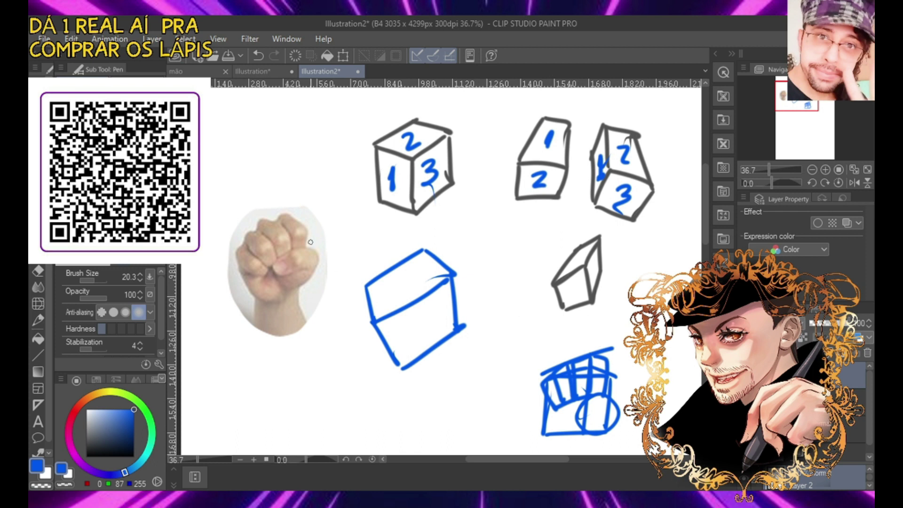
Divide the large blue box with a line across its front face and a vertical divider, and circle its lower-right cell
{"action": "mouse_move", "coordinate": [390, 349]}
{"action": "left_mouse_down"}
{"action": "mouse_move", "coordinate": [452, 306]}
{"action": "mouse_move", "coordinate": [434, 317]}
{"action": "mouse_move", "coordinate": [440, 345]}
{"action": "left_mouse_up"}
{"action": "left_click_drag", "start_coordinate": [406, 262], "coordinate": [428, 293]}
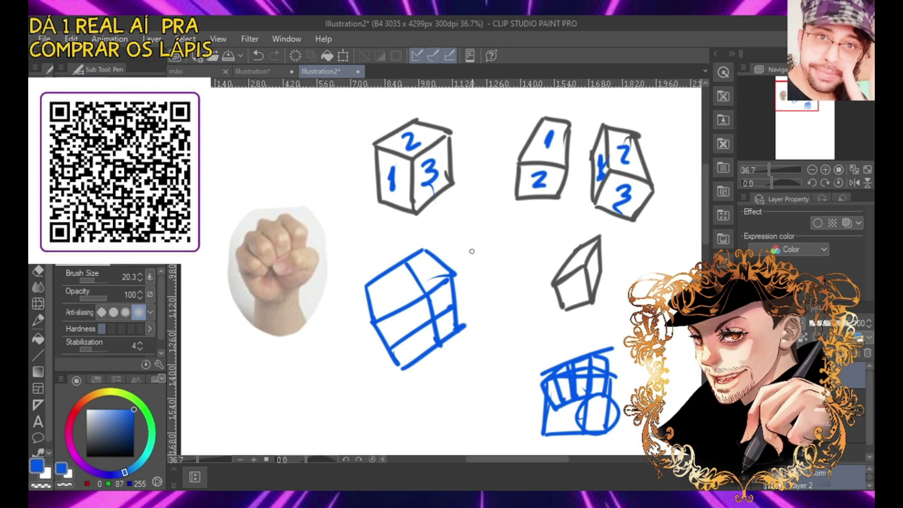
{"action": "mouse_move", "coordinate": [443, 311]}
{"action": "left_mouse_down"}
{"action": "mouse_move", "coordinate": [425, 326]}
{"action": "mouse_move", "coordinate": [467, 311]}
{"action": "mouse_move", "coordinate": [427, 338]}
{"action": "mouse_move", "coordinate": [446, 305]}
{"action": "mouse_move", "coordinate": [445, 333]}
{"action": "mouse_move", "coordinate": [446, 300]}
{"action": "mouse_move", "coordinate": [466, 325]}
{"action": "mouse_move", "coordinate": [437, 344]}
{"action": "mouse_move", "coordinate": [430, 337]}
{"action": "mouse_move", "coordinate": [451, 336]}
{"action": "left_mouse_up"}
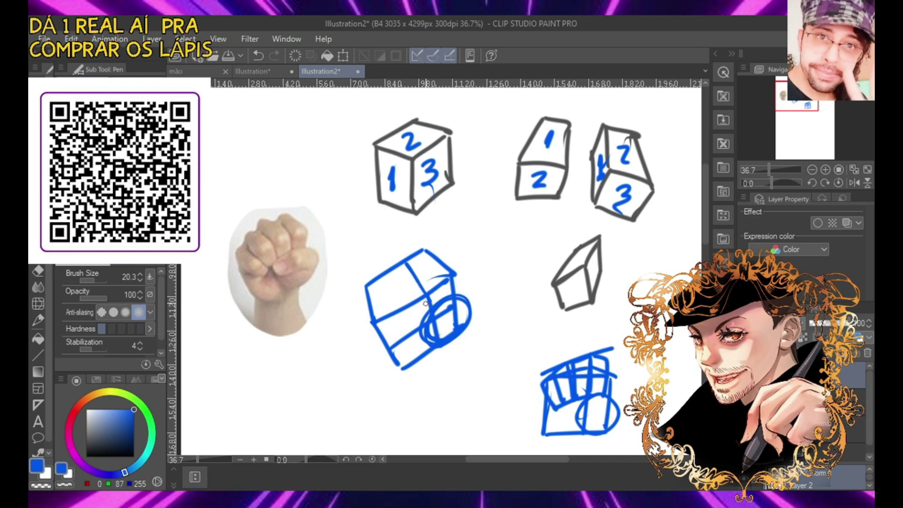
Try marking the finger divisions in blue on the large box's upper face and on the small hand sketch
{"action": "left_click_drag", "start_coordinate": [405, 265], "coordinate": [431, 303]}
{"action": "key", "text": "ctrl+z"}
{"action": "key", "text": "ctrl+z"}
{"action": "key", "text": "ctrl+z"}
{"action": "left_click_drag", "start_coordinate": [587, 378], "coordinate": [589, 321]}
{"action": "left_click_drag", "start_coordinate": [568, 353], "coordinate": [580, 387]}
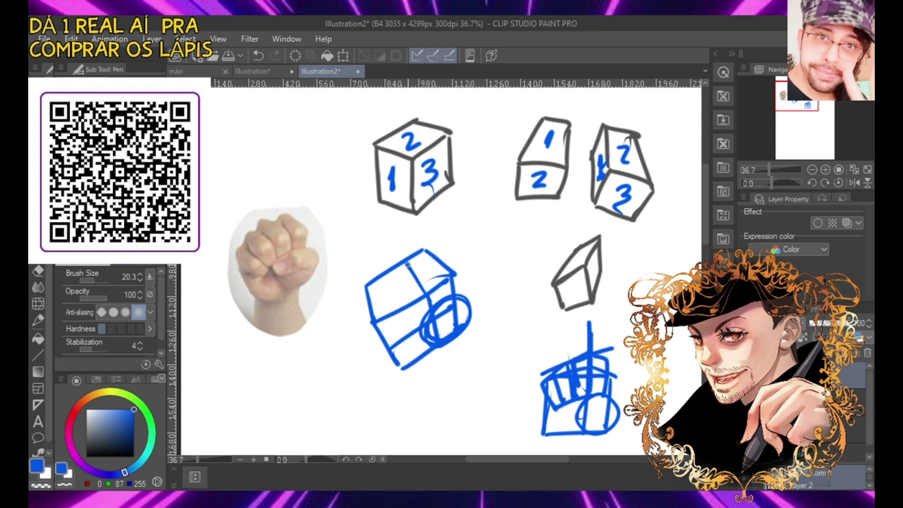
{"action": "left_click_drag", "start_coordinate": [398, 264], "coordinate": [417, 324]}
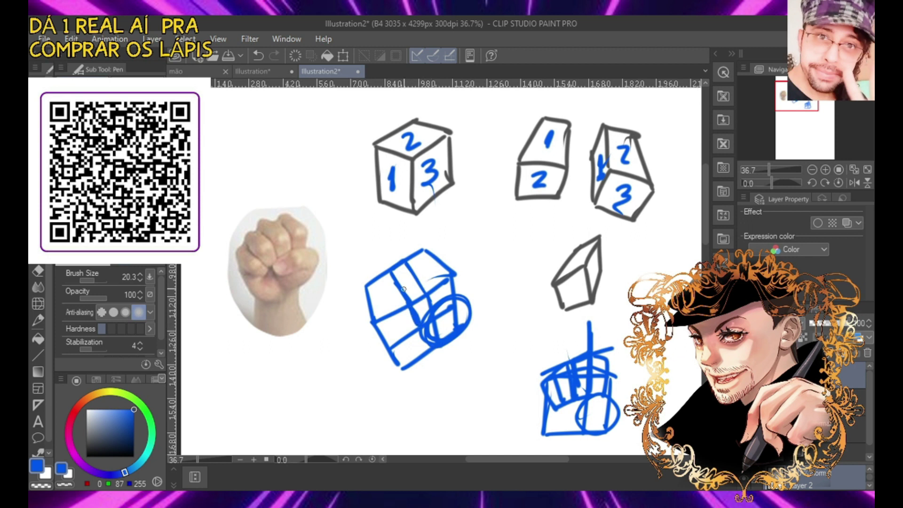
{"action": "left_click_drag", "start_coordinate": [413, 252], "coordinate": [440, 281]}
Undo the extra blue finger divisions and the blue circle around the large box's lower-right cell
{"action": "key", "text": "ctrl+z"}
{"action": "key", "text": "ctrl+z"}
{"action": "key", "text": "ctrl+z"}
{"action": "key", "text": "ctrl+z"}
{"action": "key", "text": "ctrl+z"}
{"action": "key", "text": "ctrl+z"}
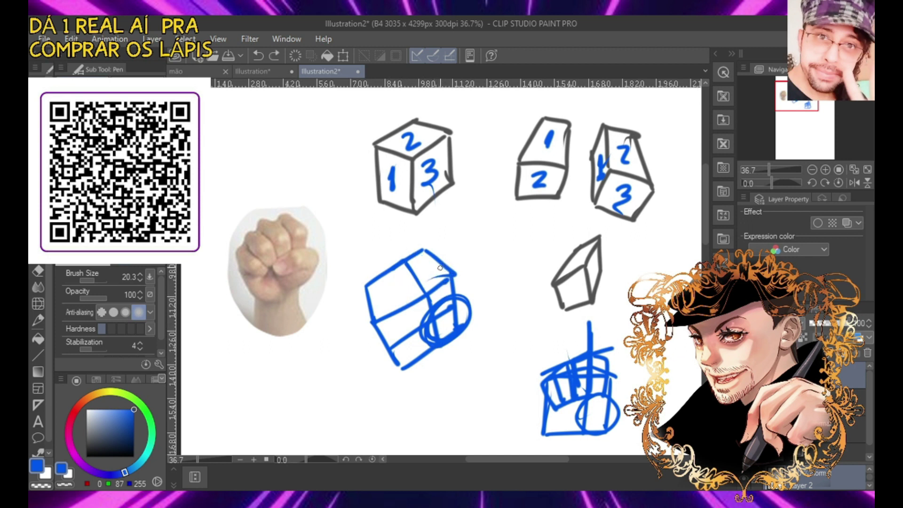
{"action": "key", "text": "ctrl+z"}
{"action": "key", "text": "ctrl+z"}
{"action": "key", "text": "ctrl+z"}
{"action": "key", "text": "ctrl+z"}
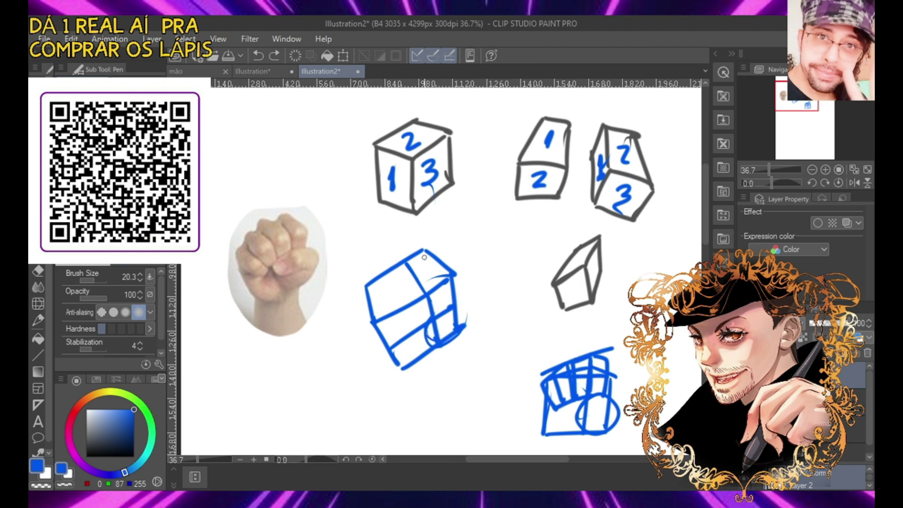
{"action": "left_click_drag", "start_coordinate": [431, 341], "coordinate": [450, 299]}
{"action": "key", "text": "ctrl+z"}
{"action": "key", "text": "ctrl+z"}
Circle the large box's lower-right cell in red as the base of the thumb
{"action": "left_click", "coordinate": [75, 411]}
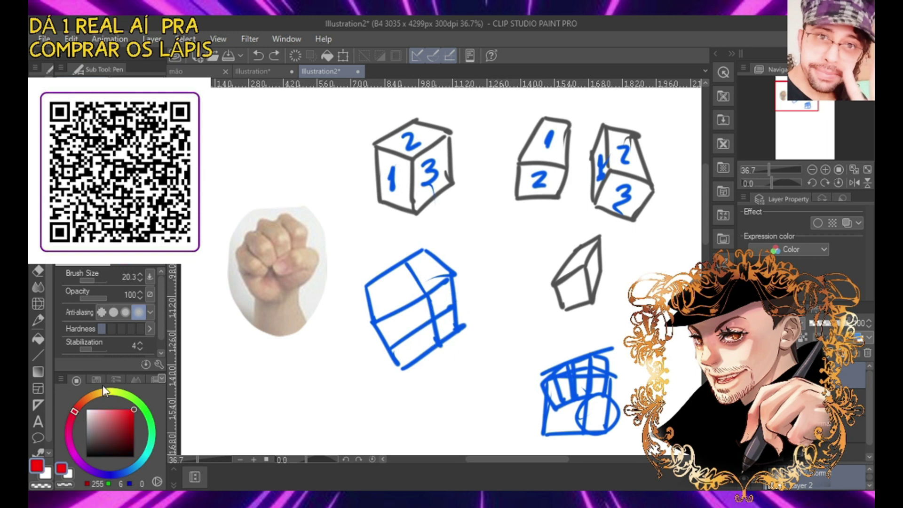
{"action": "mouse_move", "coordinate": [432, 347]}
{"action": "left_mouse_down"}
{"action": "mouse_move", "coordinate": [459, 297]}
{"action": "mouse_move", "coordinate": [438, 346]}
{"action": "mouse_move", "coordinate": [429, 337]}
{"action": "mouse_move", "coordinate": [471, 311]}
{"action": "mouse_move", "coordinate": [440, 347]}
{"action": "left_mouse_up"}
{"action": "key", "text": "ctrl+z"}
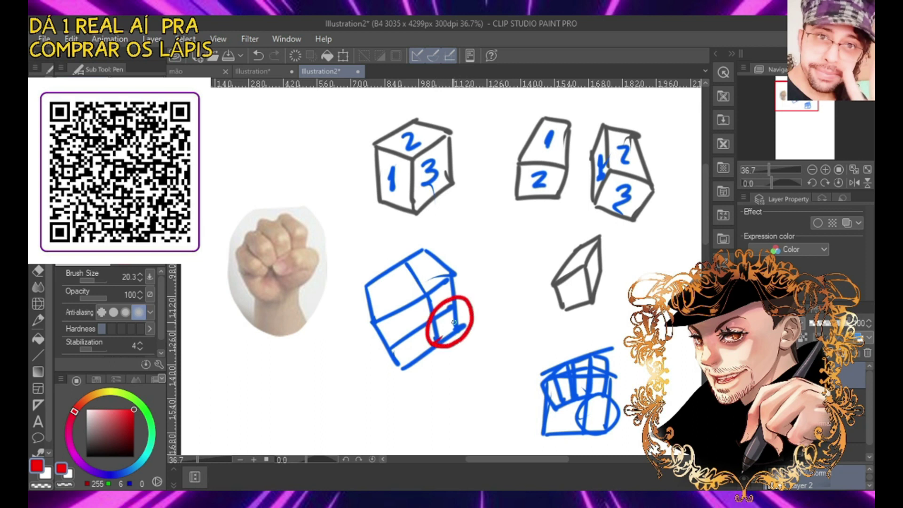
Draw the four folded fingers as red strips across the large box's upper face
{"action": "left_click_drag", "start_coordinate": [402, 262], "coordinate": [428, 296]}
{"action": "key", "text": "ctrl+z"}
{"action": "mouse_move", "coordinate": [402, 262]}
{"action": "left_mouse_down"}
{"action": "mouse_move", "coordinate": [429, 310]}
{"action": "mouse_move", "coordinate": [390, 277]}
{"action": "mouse_move", "coordinate": [423, 325]}
{"action": "mouse_move", "coordinate": [426, 308]}
{"action": "mouse_move", "coordinate": [406, 285]}
{"action": "left_mouse_up"}
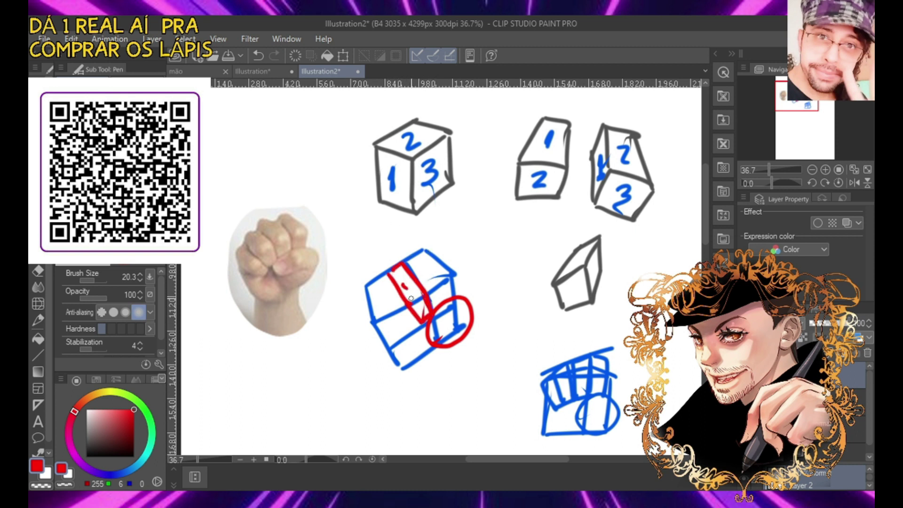
{"action": "key", "text": "ctrl+z"}
{"action": "key", "text": "ctrl+z"}
{"action": "mouse_move", "coordinate": [408, 263]}
{"action": "left_mouse_down"}
{"action": "mouse_move", "coordinate": [422, 251]}
{"action": "mouse_move", "coordinate": [445, 294]}
{"action": "left_mouse_up"}
{"action": "mouse_move", "coordinate": [390, 271]}
{"action": "left_mouse_down"}
{"action": "mouse_move", "coordinate": [371, 288]}
{"action": "mouse_move", "coordinate": [386, 312]}
{"action": "mouse_move", "coordinate": [417, 325]}
{"action": "mouse_move", "coordinate": [405, 332]}
{"action": "mouse_move", "coordinate": [419, 325]}
{"action": "mouse_move", "coordinate": [412, 316]}
{"action": "mouse_move", "coordinate": [418, 324]}
{"action": "left_mouse_up"}
{"action": "key", "text": "ctrl+z"}
{"action": "key", "text": "ctrl+z"}
{"action": "mouse_move", "coordinate": [375, 289]}
{"action": "left_mouse_down"}
{"action": "mouse_move", "coordinate": [363, 301]}
{"action": "mouse_move", "coordinate": [364, 325]}
{"action": "mouse_move", "coordinate": [394, 337]}
{"action": "mouse_move", "coordinate": [403, 330]}
{"action": "left_mouse_up"}
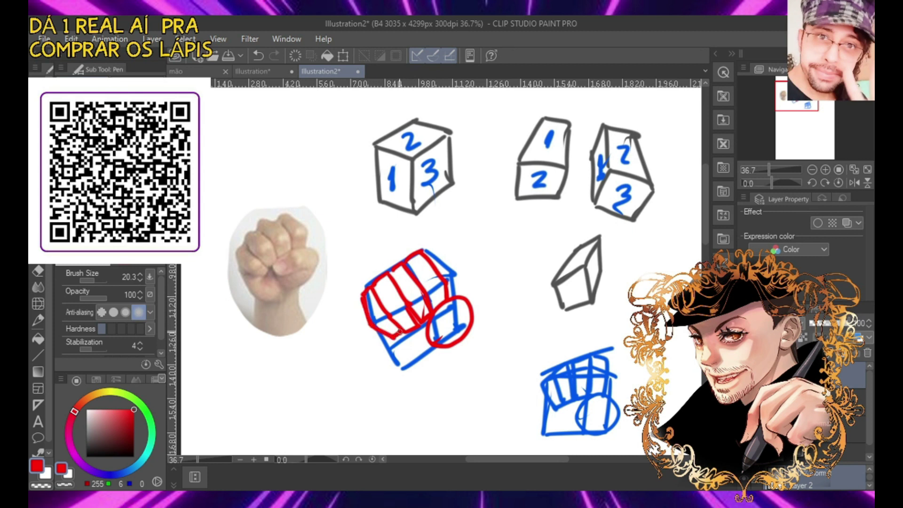
Outline the outer side and lower edge of the palm in red around the large box
{"action": "key", "text": "ctrl+z"}
{"action": "key", "text": "ctrl+z"}
{"action": "mouse_move", "coordinate": [371, 288]}
{"action": "left_mouse_down"}
{"action": "mouse_move", "coordinate": [358, 302]}
{"action": "mouse_move", "coordinate": [376, 329]}
{"action": "mouse_move", "coordinate": [397, 333]}
{"action": "mouse_move", "coordinate": [383, 352]}
{"action": "mouse_move", "coordinate": [413, 366]}
{"action": "mouse_move", "coordinate": [429, 357]}
{"action": "left_mouse_up"}
{"action": "key", "text": "ctrl+z"}
{"action": "key", "text": "ctrl+z"}
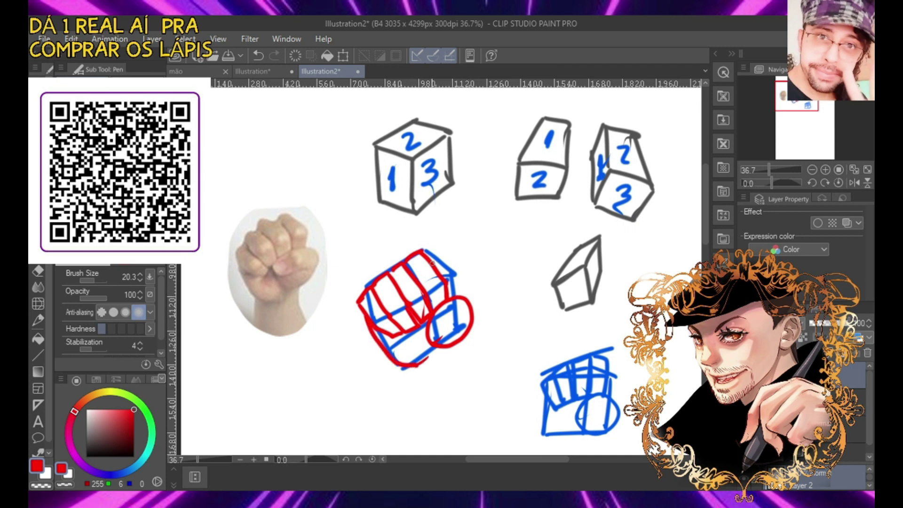
Try thumb strokes above the red circle in bright purple and in green, and undo them
{"action": "left_click_drag", "start_coordinate": [95, 470], "coordinate": [84, 464]}
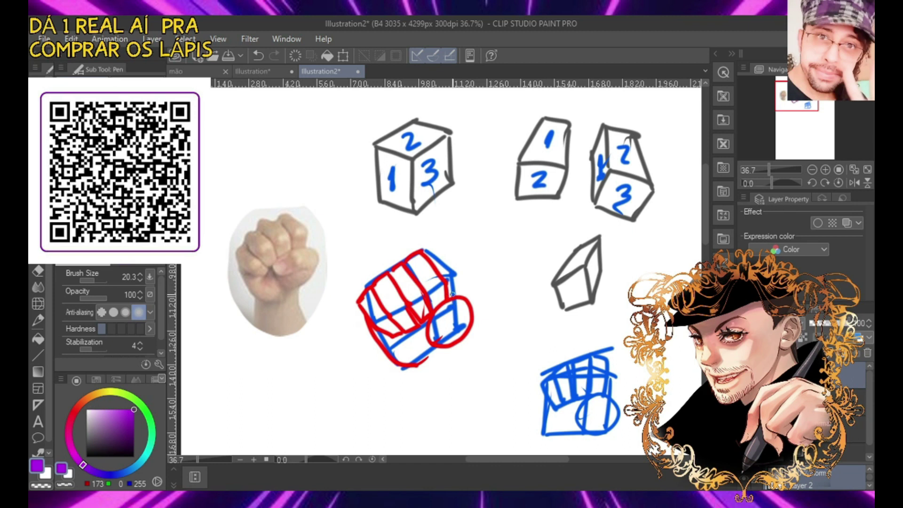
{"action": "mouse_move", "coordinate": [441, 290]}
{"action": "left_mouse_down"}
{"action": "mouse_move", "coordinate": [440, 308]}
{"action": "mouse_move", "coordinate": [442, 290]}
{"action": "left_mouse_up"}
{"action": "key", "text": "ctrl+z"}
{"action": "key", "text": "ctrl+z"}
{"action": "left_click", "coordinate": [149, 415]}
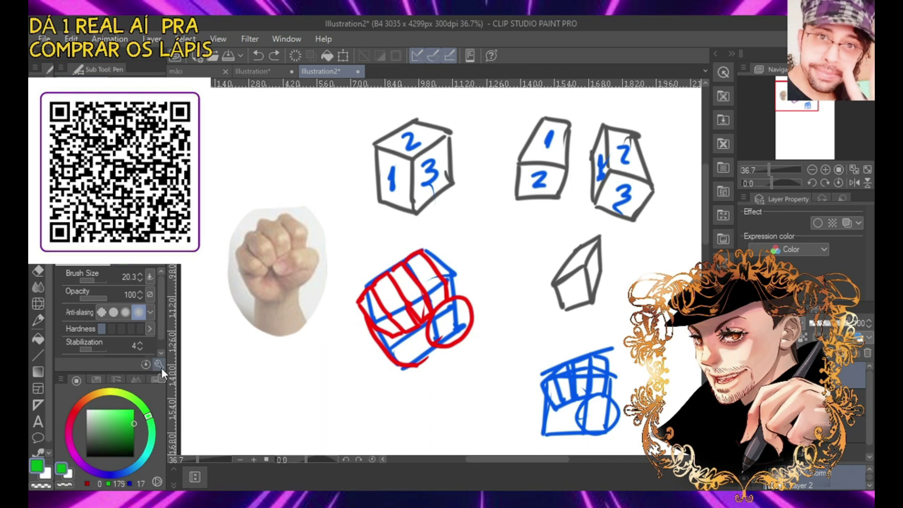
{"action": "left_click_drag", "start_coordinate": [437, 295], "coordinate": [435, 300]}
{"action": "key", "text": "ctrl+z"}
Lower the colored sketch layer's opacity to 67% and add a new layer for the thumb
{"action": "left_click", "coordinate": [836, 323]}
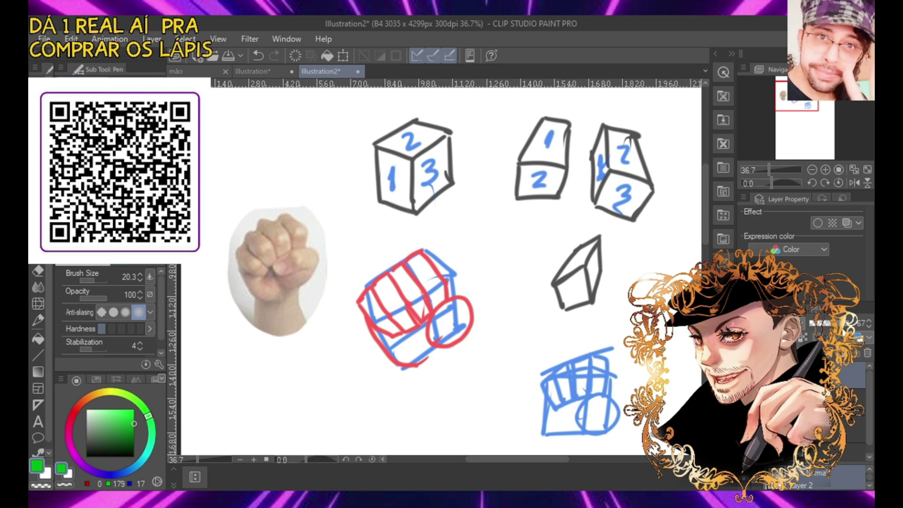
{"action": "left_click_drag", "start_coordinate": [841, 333], "coordinate": [837, 336]}
{"action": "key", "text": "ctrl+shift+n"}
{"action": "left_click_drag", "start_coordinate": [437, 296], "coordinate": [452, 322]}
{"action": "key", "text": "ctrl+z"}
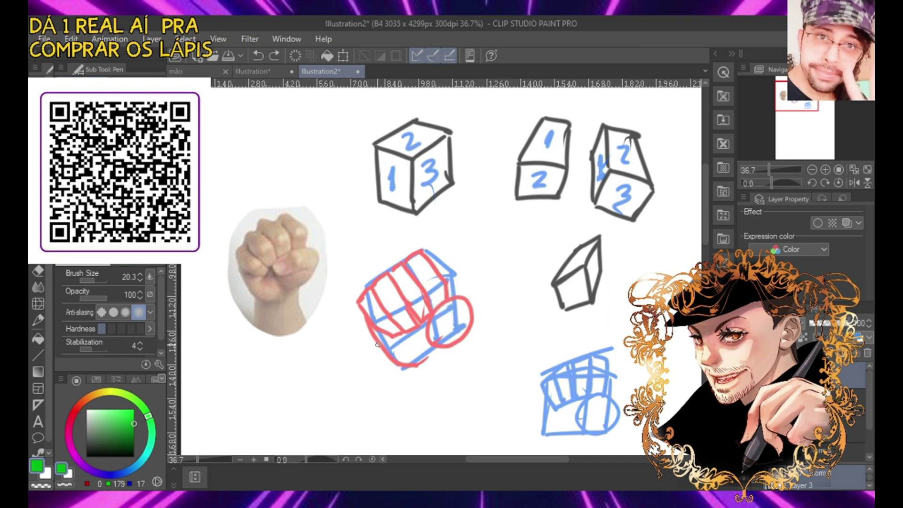
Draw the folded thumb in dark purple as two rounded segments above the red circle, reaching across the fingers
{"action": "left_click", "coordinate": [87, 469]}
{"action": "mouse_move", "coordinate": [440, 289]}
{"action": "left_mouse_down"}
{"action": "mouse_move", "coordinate": [439, 317]}
{"action": "mouse_move", "coordinate": [452, 308]}
{"action": "mouse_move", "coordinate": [443, 288]}
{"action": "mouse_move", "coordinate": [466, 288]}
{"action": "mouse_move", "coordinate": [465, 309]}
{"action": "mouse_move", "coordinate": [449, 312]}
{"action": "left_mouse_up"}
{"action": "key", "text": "ctrl+z"}
{"action": "mouse_move", "coordinate": [293, 249]}
{"action": "left_mouse_down"}
{"action": "mouse_move", "coordinate": [298, 267]}
{"action": "mouse_move", "coordinate": [293, 250]}
{"action": "mouse_move", "coordinate": [316, 250]}
{"action": "mouse_move", "coordinate": [300, 268]}
{"action": "mouse_move", "coordinate": [319, 266]}
{"action": "left_mouse_up"}
{"action": "key", "text": "ctrl+z"}
{"action": "key", "text": "ctrl+z"}
{"action": "key", "text": "ctrl+z"}
{"action": "mouse_move", "coordinate": [441, 290]}
{"action": "left_mouse_down"}
{"action": "mouse_move", "coordinate": [417, 311]}
{"action": "mouse_move", "coordinate": [445, 306]}
{"action": "left_mouse_up"}
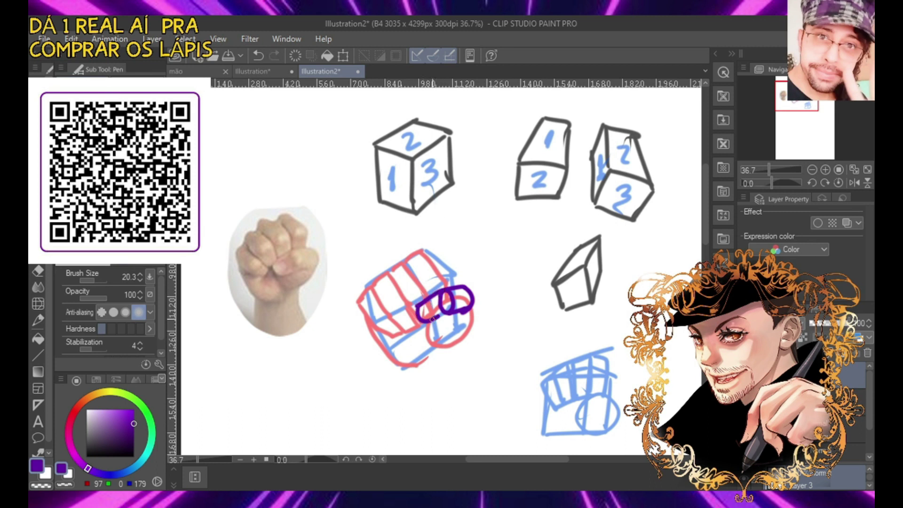
Outline the thumb tip on the fist photo in purple and draw a rounded rectangle with a center dot above the photo
{"action": "mouse_move", "coordinate": [271, 266]}
{"action": "left_mouse_down"}
{"action": "mouse_move", "coordinate": [282, 277]}
{"action": "mouse_move", "coordinate": [281, 257]}
{"action": "mouse_move", "coordinate": [298, 255]}
{"action": "mouse_move", "coordinate": [299, 270]}
{"action": "mouse_move", "coordinate": [283, 275]}
{"action": "left_mouse_up"}
{"action": "key", "text": "ctrl+z"}
{"action": "key", "text": "ctrl+z"}
{"action": "mouse_move", "coordinate": [252, 150]}
{"action": "left_mouse_down"}
{"action": "mouse_move", "coordinate": [262, 126]}
{"action": "mouse_move", "coordinate": [302, 121]}
{"action": "mouse_move", "coordinate": [305, 144]}
{"action": "left_mouse_up"}
{"action": "left_click", "coordinate": [276, 135]}
{"action": "left_click_drag", "start_coordinate": [254, 129], "coordinate": [258, 148]}
{"action": "left_click_drag", "start_coordinate": [297, 125], "coordinate": [300, 144]}
{"action": "key", "text": "ctrl+z"}
{"action": "key", "text": "ctrl+z"}
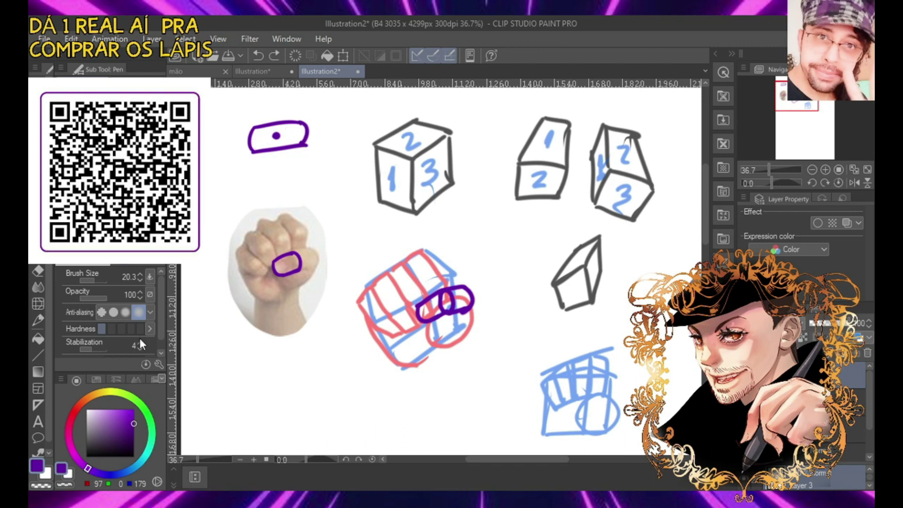
Draw a second rounded purple rectangle between the photo and the cube, and try dots on it and on the thumb outline
{"action": "left_click_drag", "start_coordinate": [322, 163], "coordinate": [321, 190]}
{"action": "left_click_drag", "start_coordinate": [363, 156], "coordinate": [362, 186]}
{"action": "key", "text": "ctrl+z"}
{"action": "key", "text": "ctrl+z"}
{"action": "left_click_drag", "start_coordinate": [314, 164], "coordinate": [362, 163]}
{"action": "left_click_drag", "start_coordinate": [319, 190], "coordinate": [359, 186]}
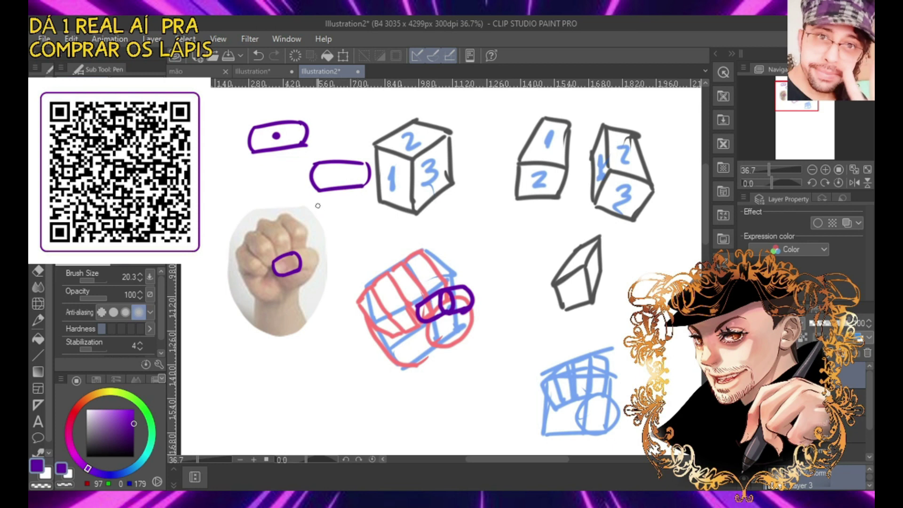
{"action": "left_click", "coordinate": [339, 172]}
{"action": "left_click", "coordinate": [285, 264]}
{"action": "key", "text": "ctrl+z"}
{"action": "left_click", "coordinate": [281, 274]}
Undo the purple rectangles and dots above the fist photo and the thumb outline strokes on it
{"action": "key", "text": "ctrl+z"}
{"action": "key", "text": "ctrl+z"}
{"action": "key", "text": "ctrl+z"}
{"action": "key", "text": "ctrl+z"}
{"action": "key", "text": "ctrl+z"}
{"action": "key", "text": "ctrl+z"}
{"action": "key", "text": "ctrl+z"}
{"action": "key", "text": "ctrl+z"}
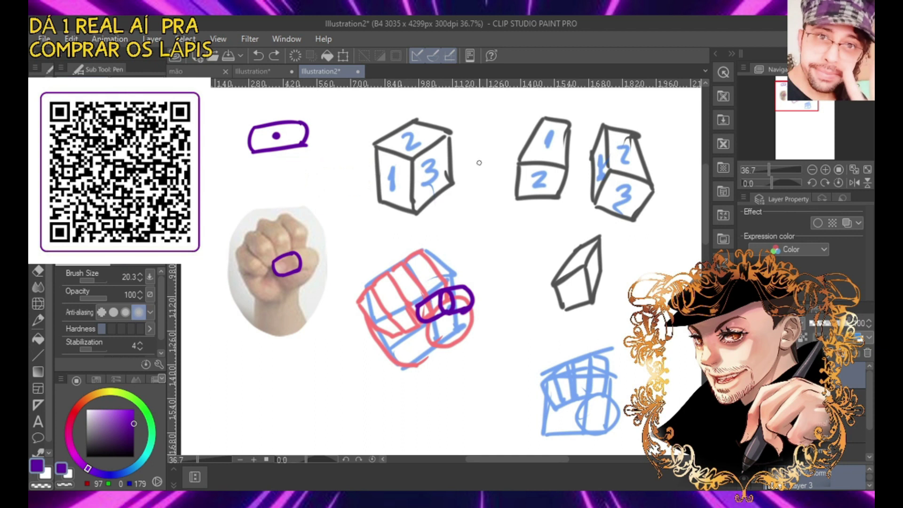
{"action": "key", "text": "ctrl+z"}
{"action": "key", "text": "ctrl+z"}
{"action": "key", "text": "ctrl+z"}
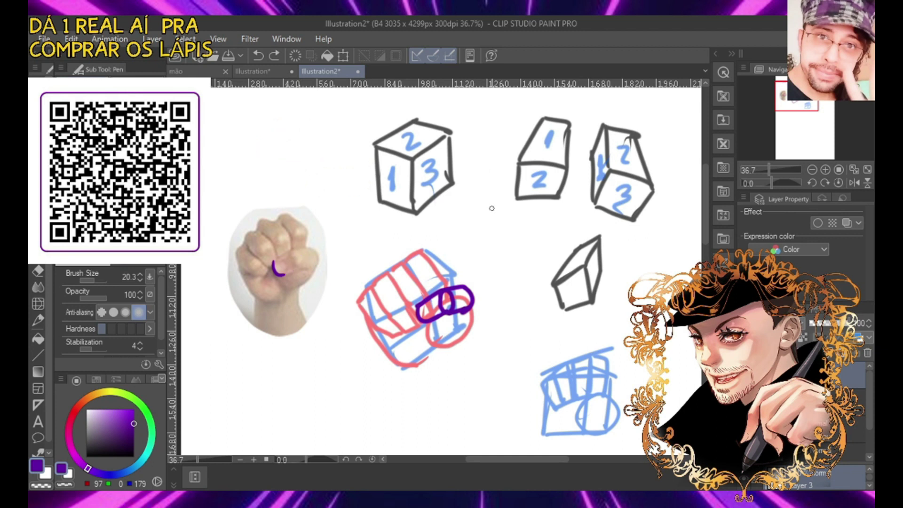
Switch to the browser with the Tapas webcomic and look through chapter 1 down to the restaurant scene
{"action": "key", "text": "alt+Tab"}
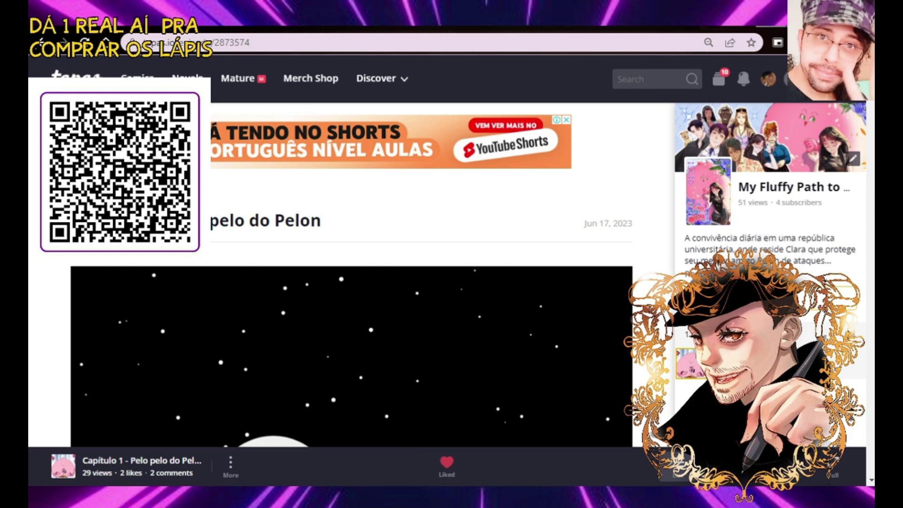
{"action": "scroll", "coordinate": [396, 278], "scroll_direction": "down", "scroll_amount": 10}
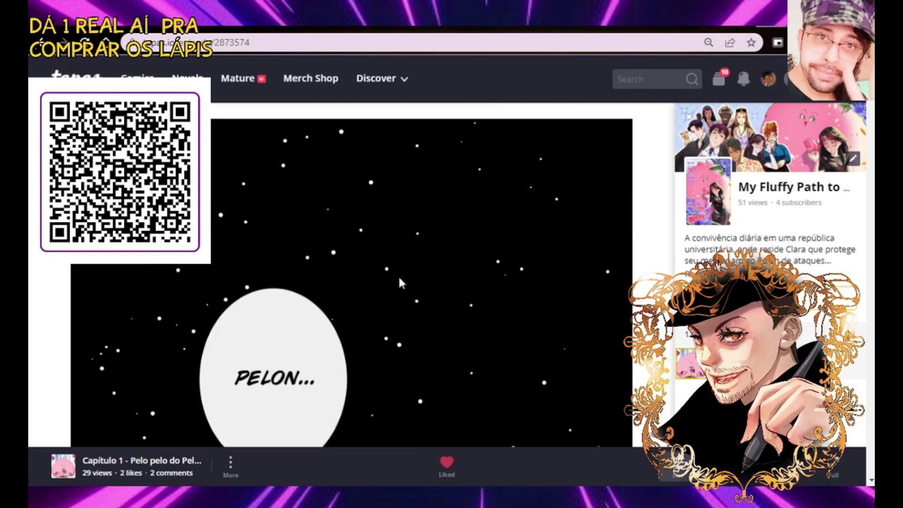
{"action": "scroll", "coordinate": [399, 281], "scroll_direction": "down", "scroll_amount": 10}
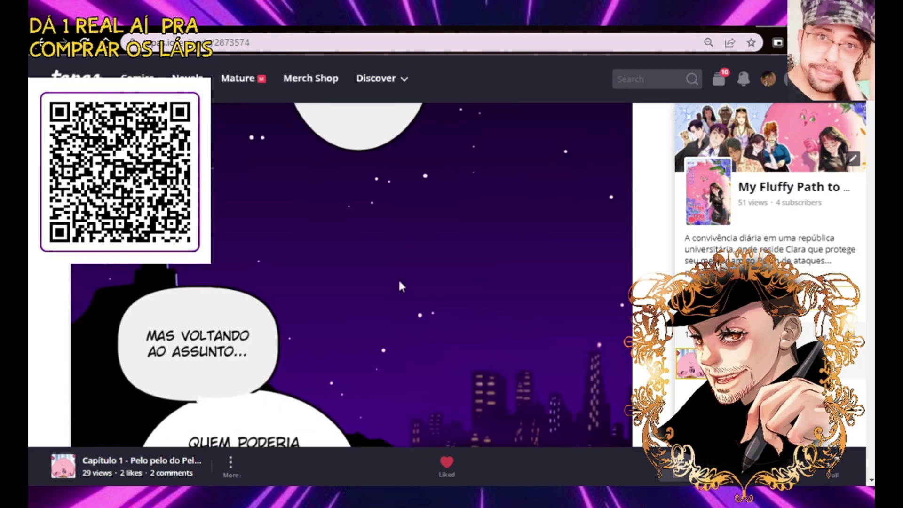
{"action": "scroll", "coordinate": [398, 278], "scroll_direction": "down", "scroll_amount": 3}
{"action": "scroll", "coordinate": [399, 284], "scroll_direction": "down", "scroll_amount": 6}
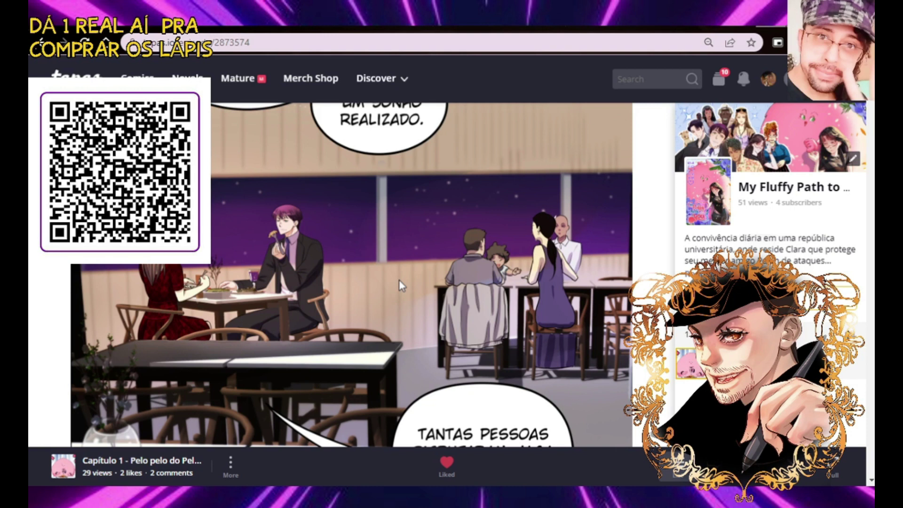
{"action": "scroll", "coordinate": [398, 282], "scroll_direction": "down", "scroll_amount": 7}
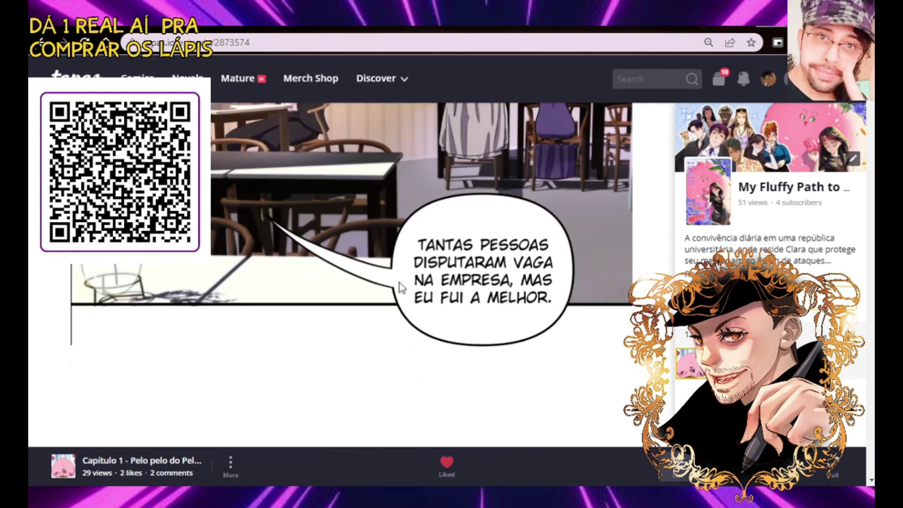
Look through the restaurant scene's panels for the characters' hand poses and return to the start of the chapter
{"action": "scroll", "coordinate": [401, 287], "scroll_direction": "down", "scroll_amount": 8}
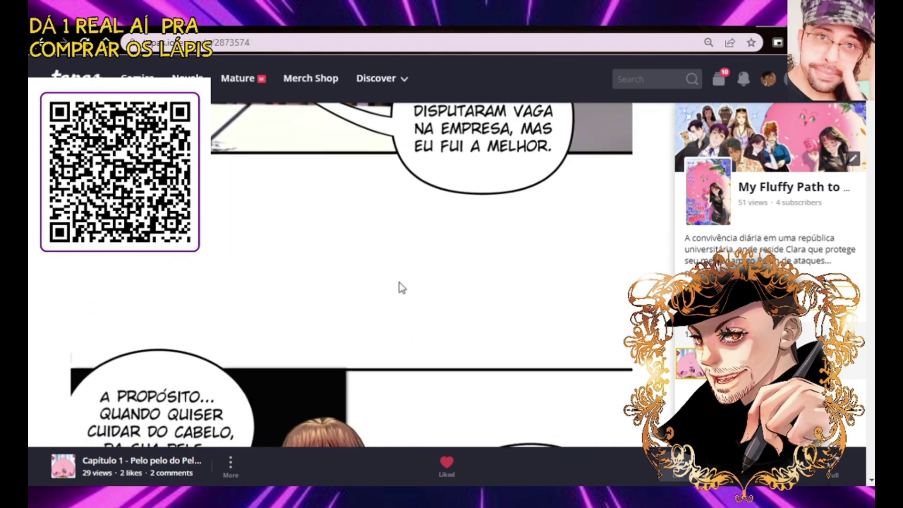
{"action": "scroll", "coordinate": [398, 286], "scroll_direction": "down", "scroll_amount": 13}
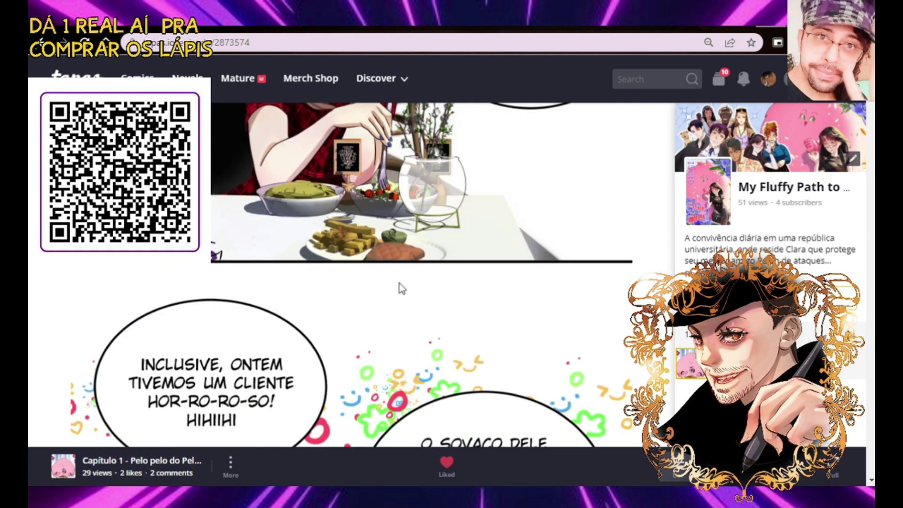
{"action": "scroll", "coordinate": [401, 288], "scroll_direction": "up", "scroll_amount": 10}
{"action": "scroll", "coordinate": [401, 288], "scroll_direction": "up", "scroll_amount": 15}
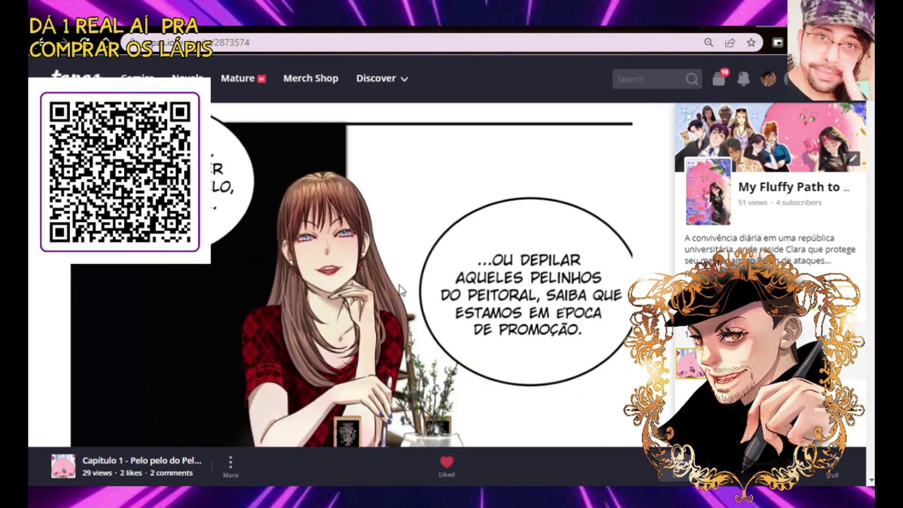
{"action": "scroll", "coordinate": [401, 290], "scroll_direction": "down", "scroll_amount": 16}
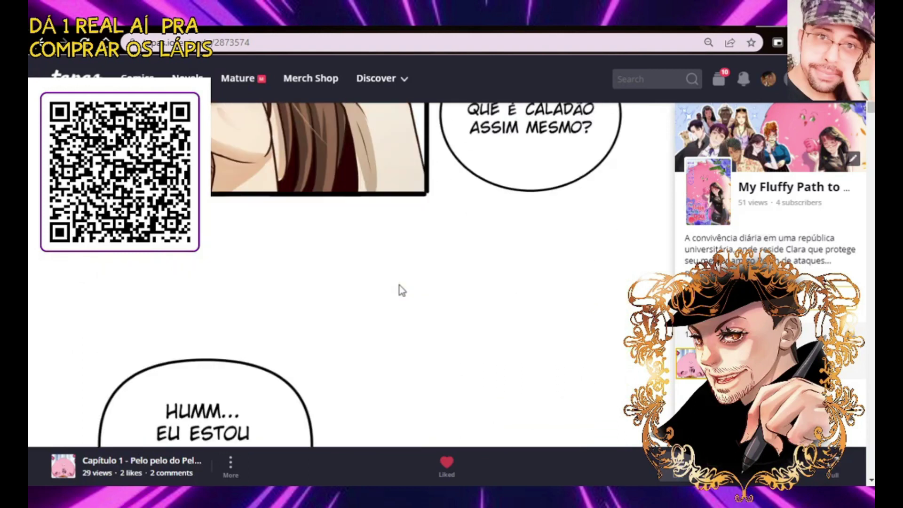
{"action": "scroll", "coordinate": [401, 292], "scroll_direction": "up", "scroll_amount": 11}
{"action": "scroll", "coordinate": [401, 292], "scroll_direction": "up", "scroll_amount": 5}
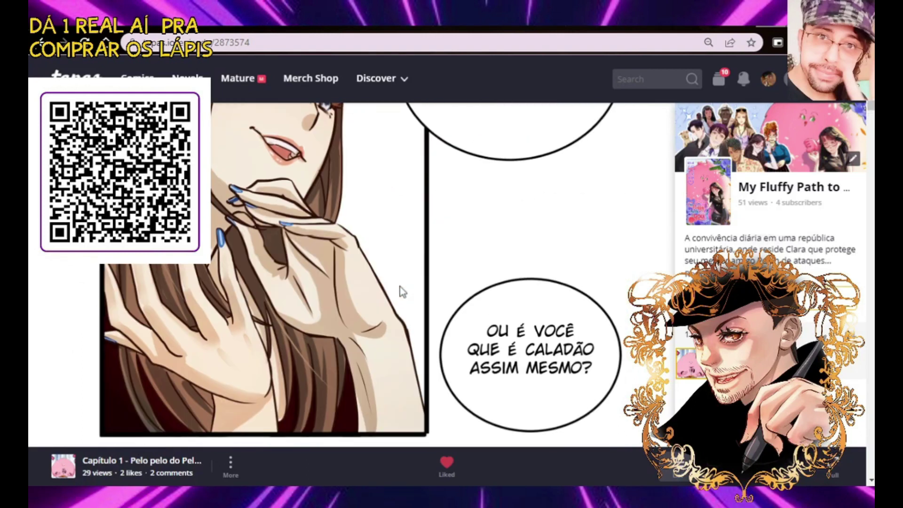
{"action": "scroll", "coordinate": [401, 292], "scroll_direction": "down", "scroll_amount": 15}
{"action": "scroll", "coordinate": [397, 290], "scroll_direction": "up", "scroll_amount": 12}
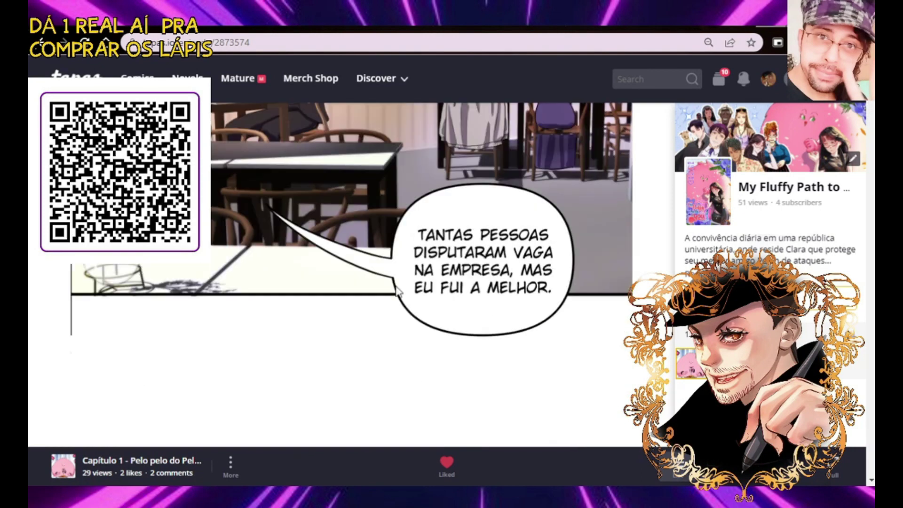
{"action": "scroll", "coordinate": [396, 290], "scroll_direction": "down", "scroll_amount": 15}
{"action": "scroll", "coordinate": [394, 283], "scroll_direction": "up", "scroll_amount": 5}
{"action": "scroll", "coordinate": [393, 292], "scroll_direction": "up", "scroll_amount": 8}
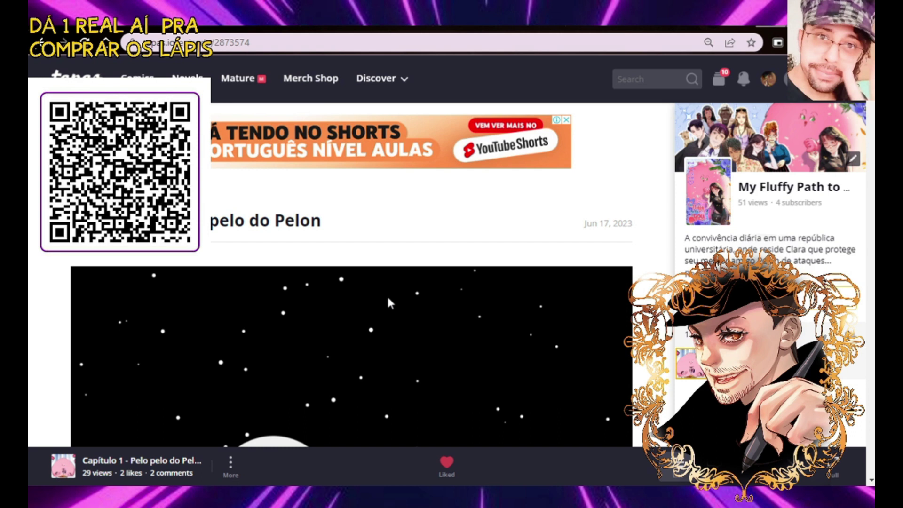
Switch to Clip Studio Paint, add a new layer, and lower the purple thumb sketch layer's opacity to 47
{"action": "key", "text": "alt+Tab"}
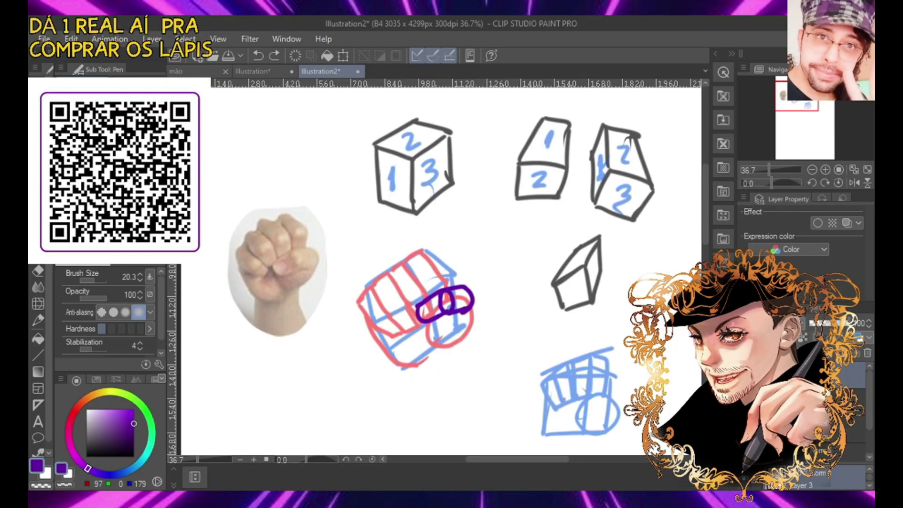
{"action": "key", "text": "ctrl+shift+n"}
{"action": "left_click", "coordinate": [832, 399]}
{"action": "left_click", "coordinate": [834, 323]}
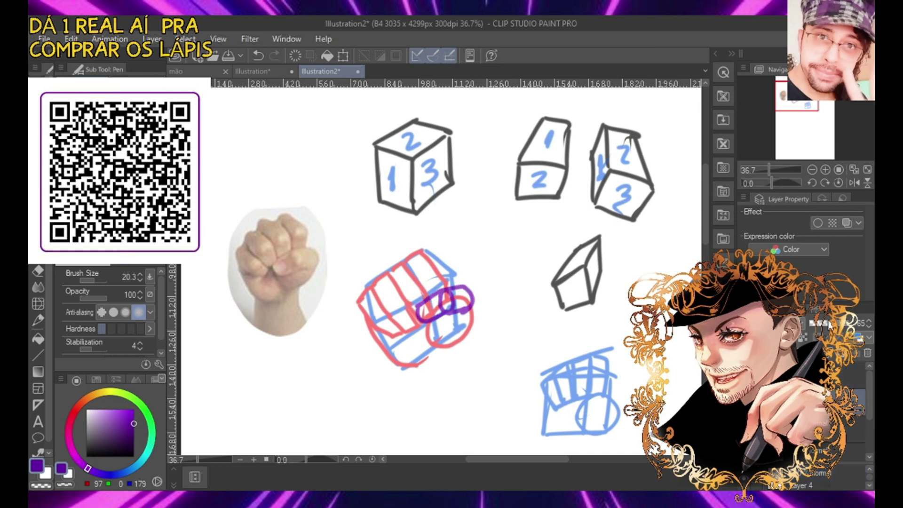
{"action": "left_click_drag", "start_coordinate": [830, 325], "coordinate": [823, 325]}
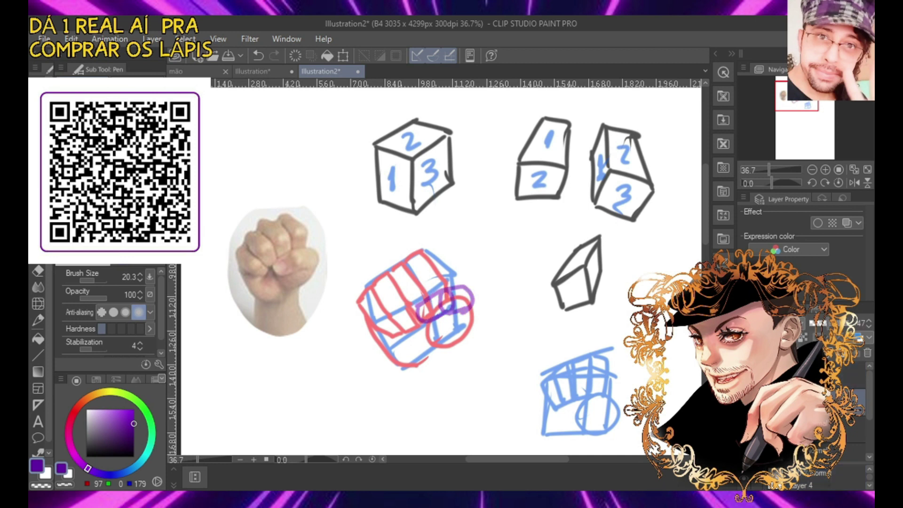
Ink in black the first two knuckles and the index finger's curled end over the boxy fist sketch
{"action": "left_click_drag", "start_coordinate": [113, 431], "coordinate": [135, 457]}
{"action": "key", "text": "ctrl+z"}
{"action": "mouse_move", "coordinate": [385, 280]}
{"action": "left_mouse_down"}
{"action": "mouse_move", "coordinate": [407, 265]}
{"action": "mouse_move", "coordinate": [386, 262]}
{"action": "mouse_move", "coordinate": [407, 262]}
{"action": "mouse_move", "coordinate": [413, 249]}
{"action": "mouse_move", "coordinate": [444, 272]}
{"action": "mouse_move", "coordinate": [405, 263]}
{"action": "mouse_move", "coordinate": [412, 251]}
{"action": "mouse_move", "coordinate": [444, 264]}
{"action": "mouse_move", "coordinate": [403, 264]}
{"action": "mouse_move", "coordinate": [419, 250]}
{"action": "mouse_move", "coordinate": [448, 271]}
{"action": "mouse_move", "coordinate": [450, 296]}
{"action": "mouse_move", "coordinate": [432, 285]}
{"action": "mouse_move", "coordinate": [446, 276]}
{"action": "mouse_move", "coordinate": [429, 293]}
{"action": "left_mouse_up"}
{"action": "key", "text": "ctrl+z"}
{"action": "key", "text": "ctrl+z"}
{"action": "key", "text": "ctrl+z"}
{"action": "key", "text": "ctrl+z"}
{"action": "key", "text": "ctrl+z"}
{"action": "key", "text": "ctrl+z"}
{"action": "key", "text": "ctrl+z"}
Draw a small bent finger made of two rounded cylinders above the fist photo in black
{"action": "mouse_move", "coordinate": [271, 154]}
{"action": "left_mouse_down"}
{"action": "mouse_move", "coordinate": [285, 137]}
{"action": "mouse_move", "coordinate": [277, 150]}
{"action": "mouse_move", "coordinate": [301, 164]}
{"action": "left_mouse_up"}
{"action": "mouse_move", "coordinate": [284, 131]}
{"action": "left_mouse_down"}
{"action": "mouse_move", "coordinate": [318, 150]}
{"action": "mouse_move", "coordinate": [306, 160]}
{"action": "mouse_move", "coordinate": [311, 141]}
{"action": "mouse_move", "coordinate": [323, 174]}
{"action": "mouse_move", "coordinate": [308, 182]}
{"action": "mouse_move", "coordinate": [327, 178]}
{"action": "mouse_move", "coordinate": [311, 162]}
{"action": "left_mouse_up"}
{"action": "key", "text": "ctrl+z"}
Erase the line crossing the bent finger's joint and draw an angled contour line along its outer side
{"action": "left_click", "coordinate": [35, 272]}
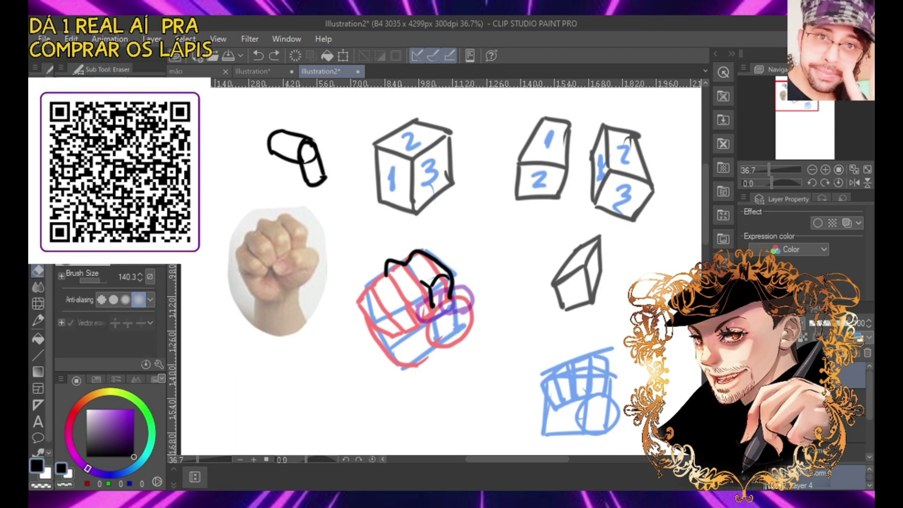
{"action": "key", "text": "e"}
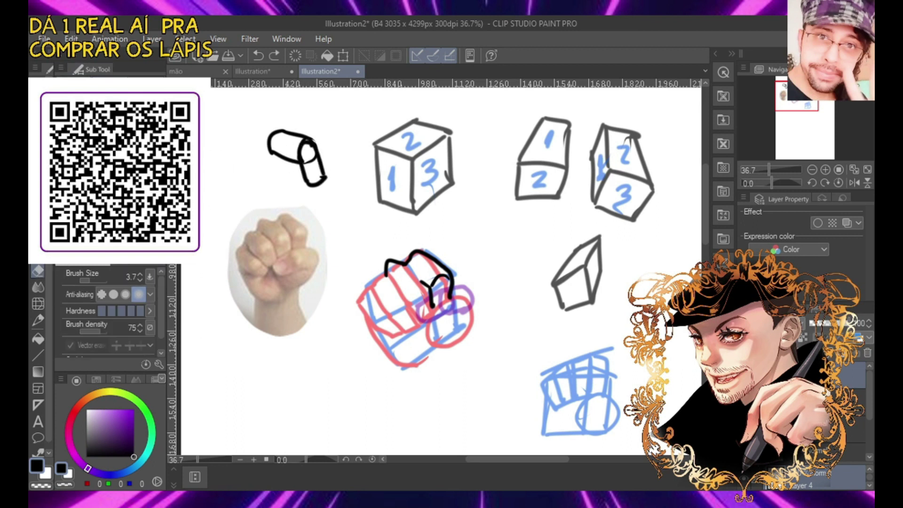
{"action": "left_click", "coordinate": [97, 281]}
{"action": "left_click_drag", "start_coordinate": [310, 163], "coordinate": [309, 149]}
{"action": "key", "text": "p"}
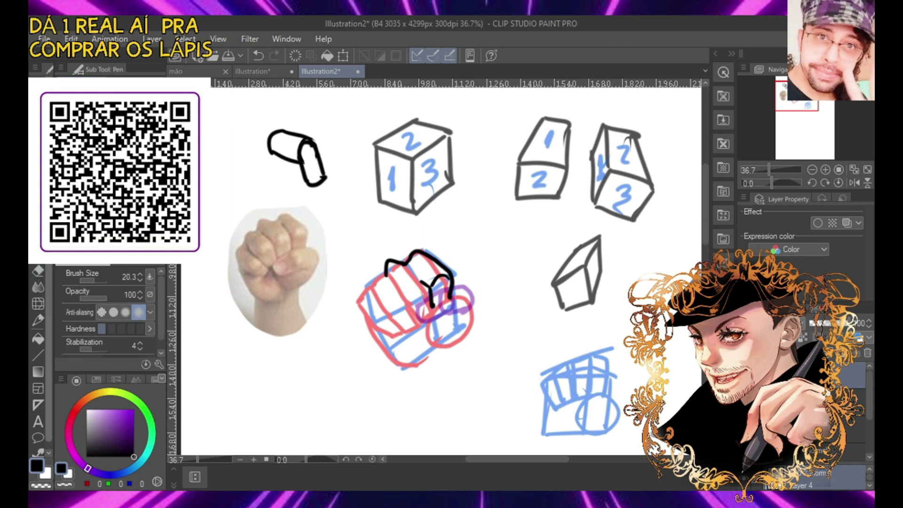
{"action": "mouse_move", "coordinate": [284, 126]}
{"action": "left_mouse_down"}
{"action": "mouse_move", "coordinate": [321, 135]}
{"action": "mouse_move", "coordinate": [330, 160]}
{"action": "left_mouse_up"}
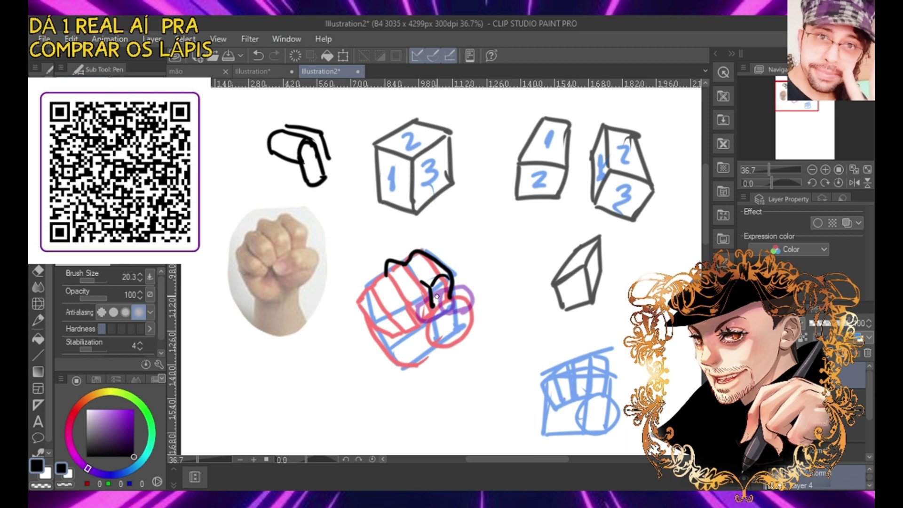
Ink the dividing lines along both sides of the middle finger on the fist
{"action": "left_click_drag", "start_coordinate": [407, 268], "coordinate": [430, 308]}
{"action": "key", "text": "ctrl+z"}
{"action": "mouse_move", "coordinate": [392, 286]}
{"action": "left_mouse_down"}
{"action": "mouse_move", "coordinate": [401, 291]}
{"action": "mouse_move", "coordinate": [415, 272]}
{"action": "left_mouse_up"}
{"action": "key", "text": "ctrl+z"}
{"action": "left_click_drag", "start_coordinate": [394, 284], "coordinate": [420, 318]}
{"action": "key", "text": "ctrl+z"}
{"action": "key", "text": "ctrl+z"}
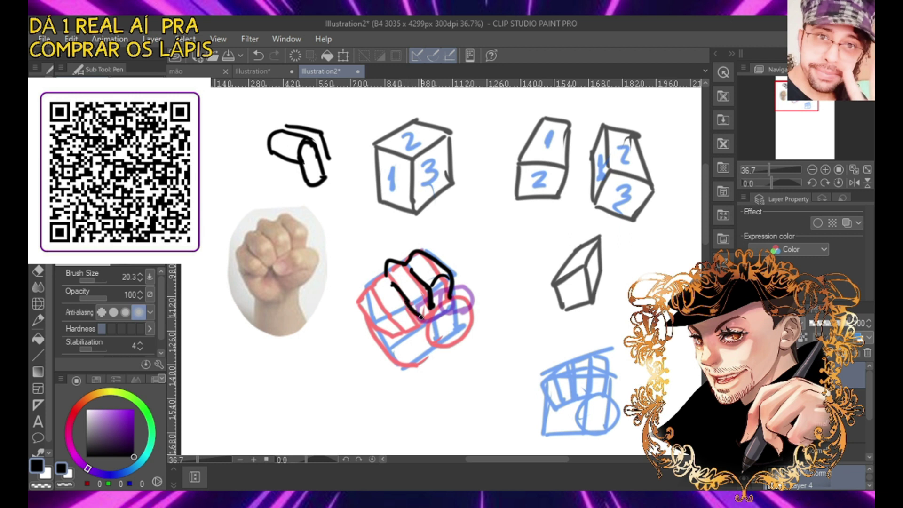
Ink the next knuckles, the middle finger's rounded end, and the far side of the ring finger on the fist
{"action": "key", "text": "ctrl+z"}
{"action": "key", "text": "ctrl+z"}
{"action": "key", "text": "ctrl+z"}
{"action": "mouse_move", "coordinate": [393, 286]}
{"action": "left_mouse_down"}
{"action": "mouse_move", "coordinate": [418, 323]}
{"action": "mouse_move", "coordinate": [428, 321]}
{"action": "mouse_move", "coordinate": [417, 292]}
{"action": "mouse_move", "coordinate": [426, 296]}
{"action": "left_mouse_up"}
{"action": "key", "text": "ctrl+z"}
{"action": "mouse_move", "coordinate": [385, 275]}
{"action": "left_mouse_down"}
{"action": "mouse_move", "coordinate": [370, 288]}
{"action": "mouse_move", "coordinate": [409, 332]}
{"action": "mouse_move", "coordinate": [390, 317]}
{"action": "mouse_move", "coordinate": [415, 327]}
{"action": "left_mouse_up"}
{"action": "key", "text": "ctrl+z"}
{"action": "key", "text": "ctrl+z"}
{"action": "key", "text": "ctrl+z"}
{"action": "key", "text": "ctrl+z"}
{"action": "key", "text": "ctrl+z"}
{"action": "key", "text": "ctrl+z"}
{"action": "key", "text": "ctrl+z"}
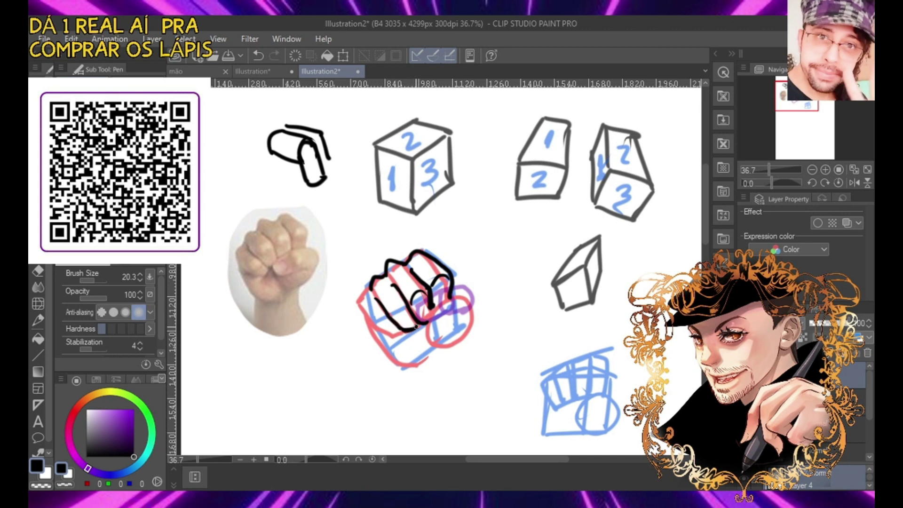
Ink the little finger and remaining rounded fingertips, and trace the outer edge of the palm
{"action": "mouse_move", "coordinate": [370, 283]}
{"action": "left_mouse_down"}
{"action": "mouse_move", "coordinate": [366, 322]}
{"action": "mouse_move", "coordinate": [399, 339]}
{"action": "mouse_move", "coordinate": [367, 323]}
{"action": "mouse_move", "coordinate": [394, 336]}
{"action": "mouse_move", "coordinate": [392, 315]}
{"action": "mouse_move", "coordinate": [405, 309]}
{"action": "mouse_move", "coordinate": [386, 319]}
{"action": "left_mouse_up"}
{"action": "key", "text": "ctrl+z"}
{"action": "key", "text": "ctrl+z"}
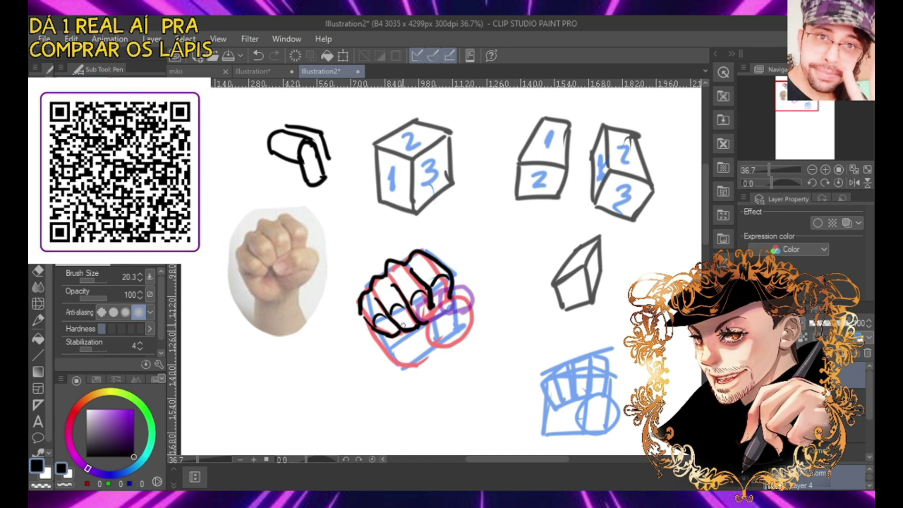
{"action": "mouse_move", "coordinate": [364, 321]}
{"action": "left_mouse_down"}
{"action": "mouse_move", "coordinate": [369, 341]}
{"action": "mouse_move", "coordinate": [401, 367]}
{"action": "mouse_move", "coordinate": [415, 364]}
{"action": "mouse_move", "coordinate": [402, 368]}
{"action": "mouse_move", "coordinate": [421, 367]}
{"action": "mouse_move", "coordinate": [401, 365]}
{"action": "mouse_move", "coordinate": [426, 357]}
{"action": "left_mouse_up"}
{"action": "key", "text": "ctrl+z"}
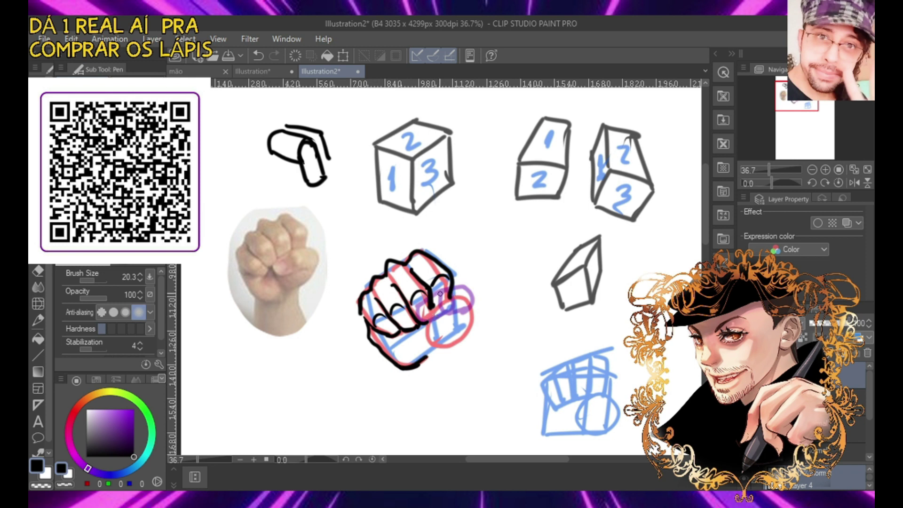
Ink the thumb outline lying across the curled fingers, following the purple segments
{"action": "mouse_move", "coordinate": [451, 291]}
{"action": "left_mouse_down"}
{"action": "mouse_move", "coordinate": [422, 305]}
{"action": "mouse_move", "coordinate": [446, 289]}
{"action": "mouse_move", "coordinate": [422, 310]}
{"action": "mouse_move", "coordinate": [427, 324]}
{"action": "mouse_move", "coordinate": [453, 311]}
{"action": "mouse_move", "coordinate": [422, 313]}
{"action": "mouse_move", "coordinate": [450, 316]}
{"action": "mouse_move", "coordinate": [459, 308]}
{"action": "mouse_move", "coordinate": [450, 287]}
{"action": "mouse_move", "coordinate": [467, 288]}
{"action": "mouse_move", "coordinate": [463, 316]}
{"action": "left_mouse_up"}
{"action": "key", "text": "ctrl+z"}
{"action": "key", "text": "ctrl+z"}
{"action": "key", "text": "ctrl+y"}
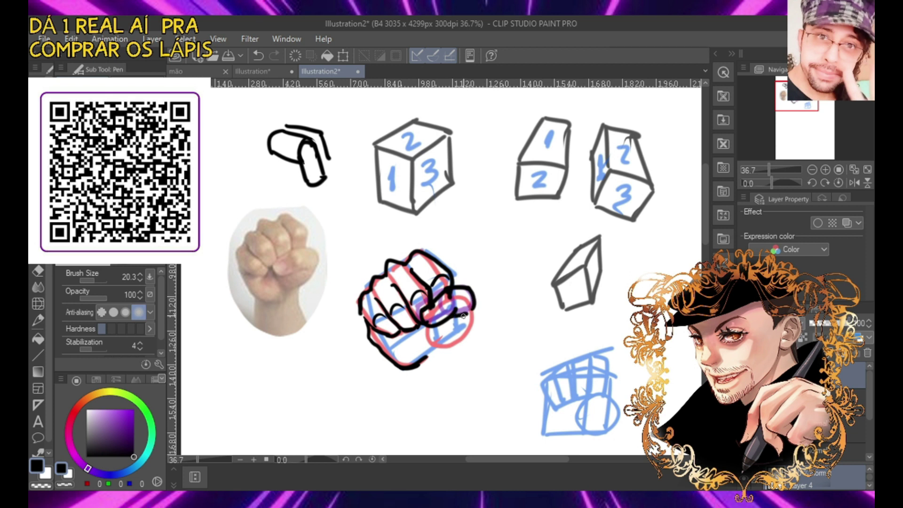
Mark the thumb crease on the reference photo, and ink the rounded thumb base and its crease on the fist
{"action": "mouse_move", "coordinate": [297, 271]}
{"action": "left_mouse_down"}
{"action": "mouse_move", "coordinate": [274, 274]}
{"action": "mouse_move", "coordinate": [272, 263]}
{"action": "mouse_move", "coordinate": [294, 248]}
{"action": "mouse_move", "coordinate": [316, 264]}
{"action": "left_mouse_up"}
{"action": "key", "text": "ctrl+z"}
{"action": "key", "text": "ctrl+z"}
{"action": "key", "text": "ctrl+z"}
{"action": "key", "text": "ctrl+z"}
{"action": "mouse_move", "coordinate": [473, 307]}
{"action": "left_mouse_down"}
{"action": "mouse_move", "coordinate": [473, 324]}
{"action": "mouse_move", "coordinate": [427, 352]}
{"action": "mouse_move", "coordinate": [462, 343]}
{"action": "mouse_move", "coordinate": [425, 350]}
{"action": "left_mouse_up"}
{"action": "key", "text": "ctrl+z"}
{"action": "mouse_move", "coordinate": [454, 289]}
{"action": "left_mouse_down"}
{"action": "mouse_move", "coordinate": [426, 310]}
{"action": "mouse_move", "coordinate": [441, 308]}
{"action": "mouse_move", "coordinate": [443, 322]}
{"action": "mouse_move", "coordinate": [436, 287]}
{"action": "mouse_move", "coordinate": [438, 302]}
{"action": "mouse_move", "coordinate": [434, 294]}
{"action": "mouse_move", "coordinate": [411, 318]}
{"action": "mouse_move", "coordinate": [417, 325]}
{"action": "mouse_move", "coordinate": [414, 317]}
{"action": "mouse_move", "coordinate": [463, 313]}
{"action": "left_mouse_up"}
{"action": "key", "text": "ctrl+z"}
{"action": "key", "text": "ctrl+z"}
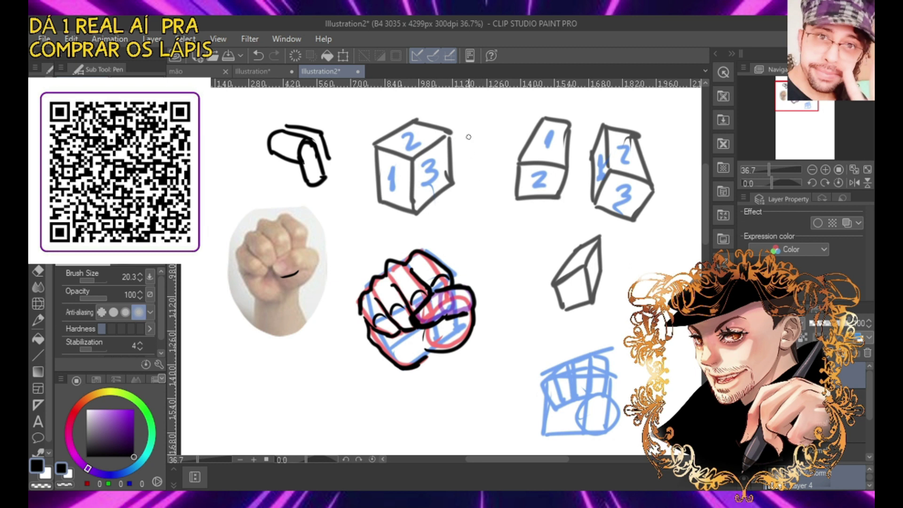
Ink the two wrist lines below the fist and hide the colored construction sketches and cube numbers
{"action": "mouse_move", "coordinate": [441, 357]}
{"action": "left_mouse_down"}
{"action": "mouse_move", "coordinate": [398, 381]}
{"action": "mouse_move", "coordinate": [400, 413]}
{"action": "left_mouse_up"}
{"action": "left_click_drag", "start_coordinate": [450, 354], "coordinate": [473, 412]}
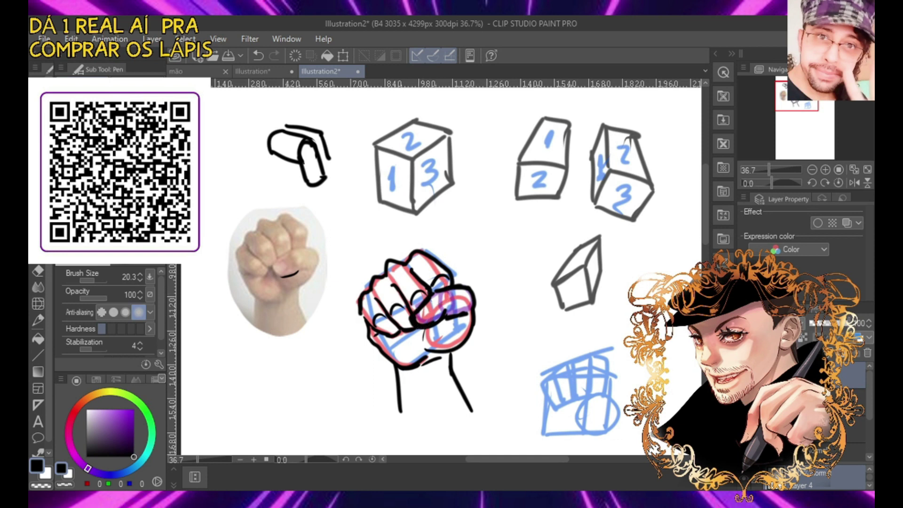
{"action": "left_click", "coordinate": [846, 402]}
{"action": "left_click", "coordinate": [744, 402]}
{"action": "left_click", "coordinate": [744, 428]}
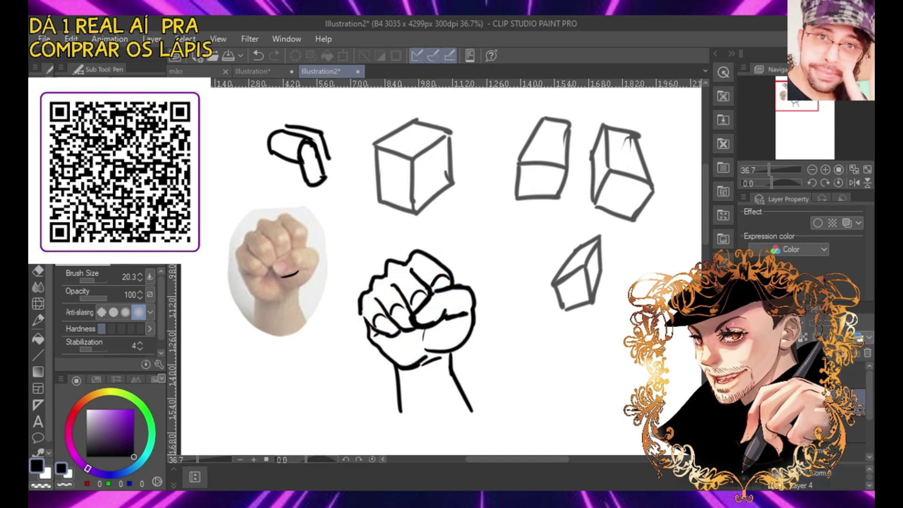
Examine the clean fist line art beside the reference photo
{"action": "scroll", "coordinate": [440, 270], "scroll_direction": "down", "scroll_amount": 3}
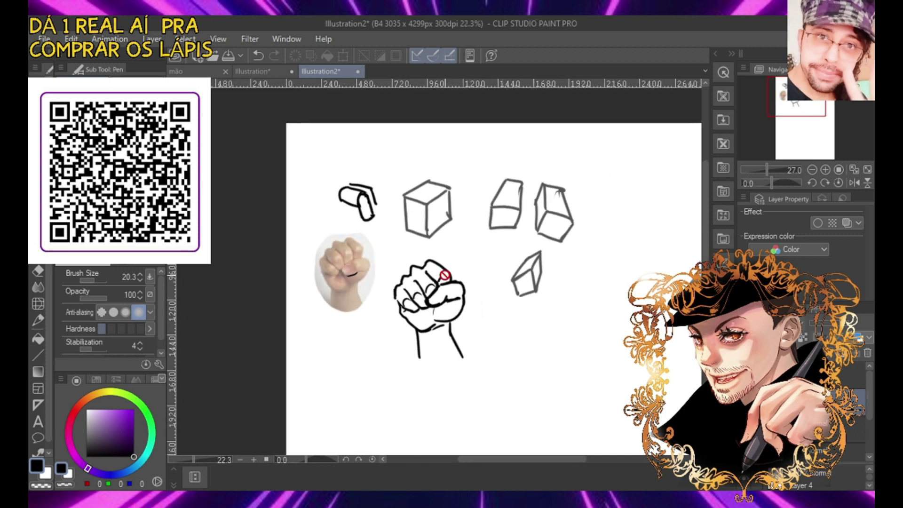
{"action": "scroll", "coordinate": [413, 270], "scroll_direction": "up", "scroll_amount": 4}
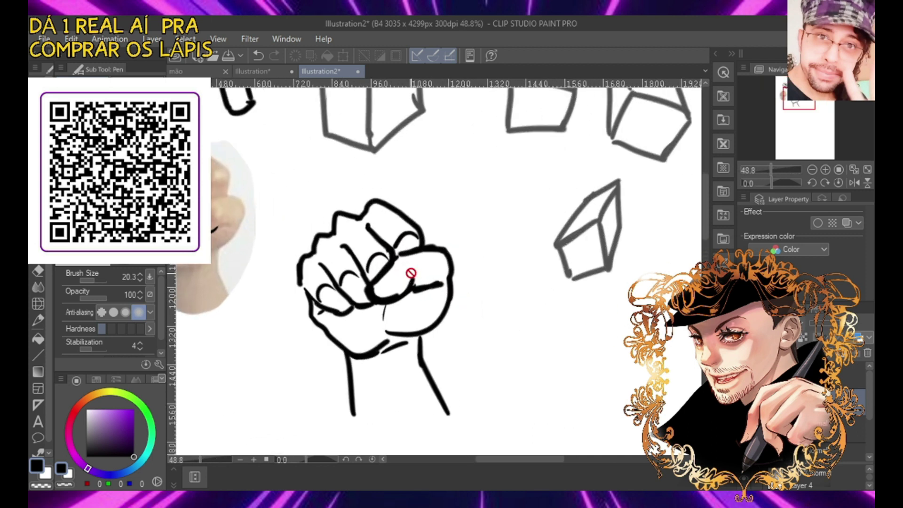
{"action": "scroll", "coordinate": [411, 273], "scroll_direction": "down", "scroll_amount": 2}
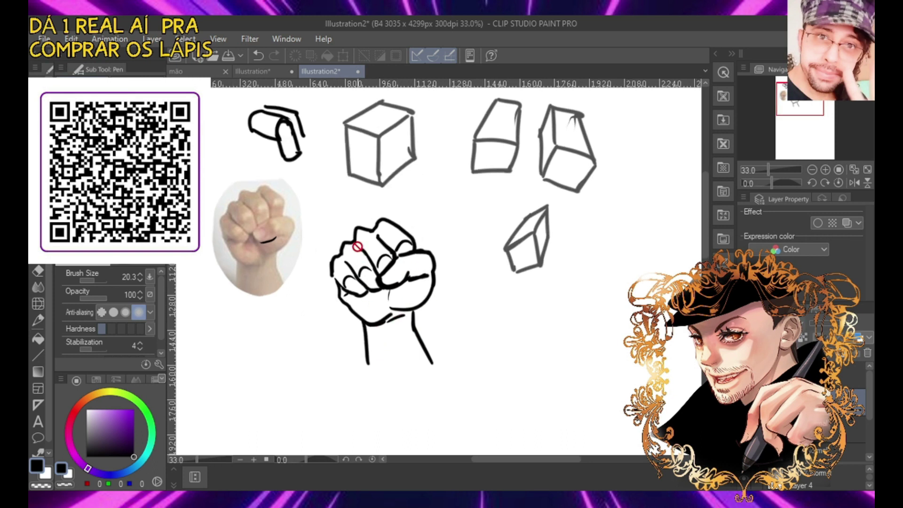
{"action": "scroll", "coordinate": [358, 244], "scroll_direction": "down", "scroll_amount": 1}
{"action": "scroll", "coordinate": [338, 262], "scroll_direction": "up", "scroll_amount": 2}
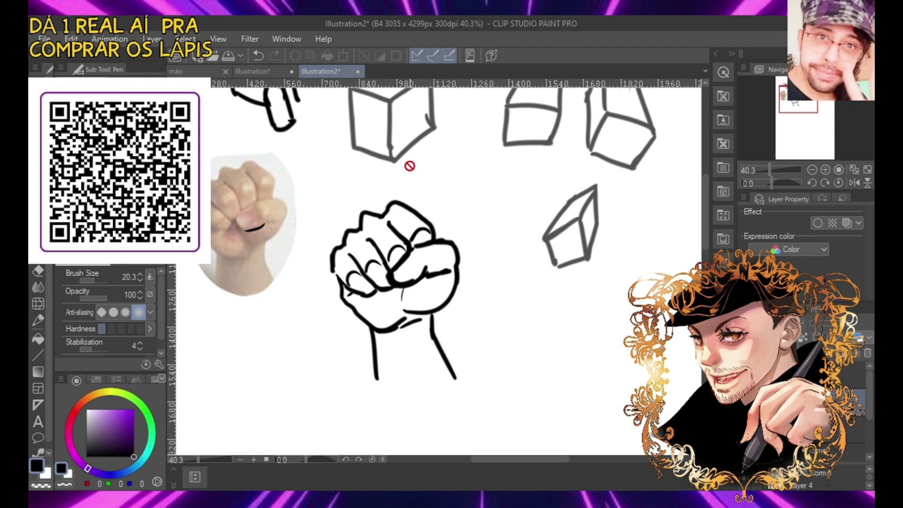
{"action": "scroll", "coordinate": [367, 164], "scroll_direction": "down", "scroll_amount": 2}
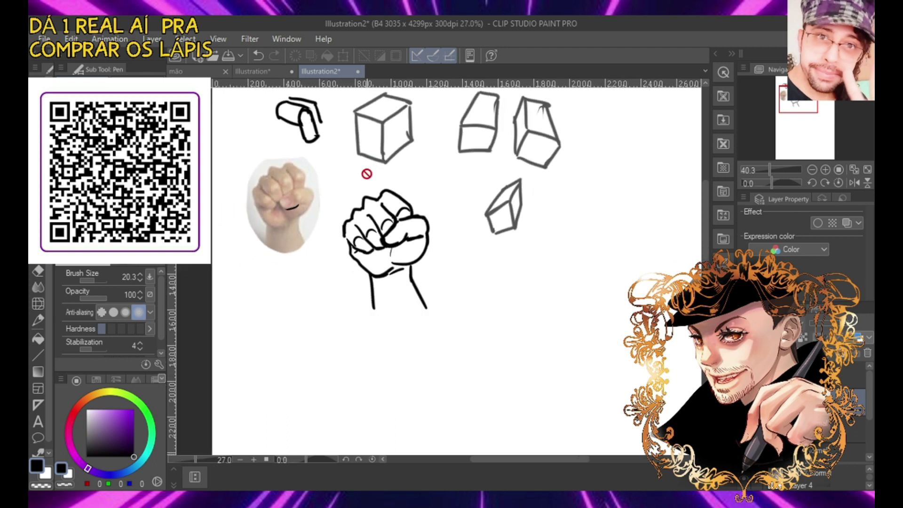
{"action": "scroll", "coordinate": [548, 329], "scroll_direction": "up", "scroll_amount": 1}
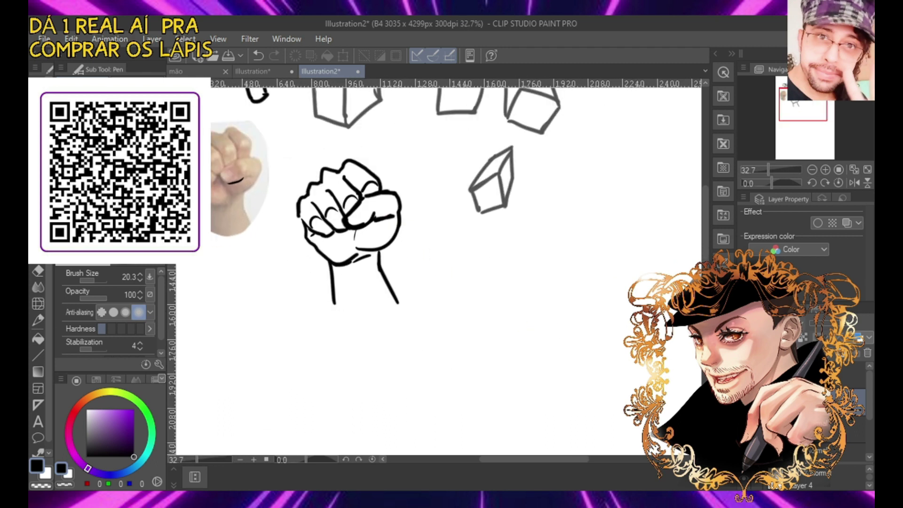
Sketch a second fist in bright purple beside the inked one, with tilted finger and palm boxes and a round thumb base
{"action": "left_click_drag", "start_coordinate": [396, 199], "coordinate": [351, 219]}
{"action": "left_click", "coordinate": [134, 409]}
{"action": "mouse_move", "coordinate": [440, 275]}
{"action": "left_mouse_down"}
{"action": "mouse_move", "coordinate": [504, 246]}
{"action": "mouse_move", "coordinate": [448, 309]}
{"action": "mouse_move", "coordinate": [458, 310]}
{"action": "mouse_move", "coordinate": [529, 276]}
{"action": "left_mouse_up"}
{"action": "left_click_drag", "start_coordinate": [512, 245], "coordinate": [531, 277]}
{"action": "mouse_move", "coordinate": [451, 310]}
{"action": "left_mouse_down"}
{"action": "mouse_move", "coordinate": [477, 354]}
{"action": "mouse_move", "coordinate": [536, 325]}
{"action": "left_mouse_up"}
{"action": "left_click_drag", "start_coordinate": [533, 276], "coordinate": [541, 315]}
{"action": "mouse_move", "coordinate": [463, 337]}
{"action": "left_mouse_down"}
{"action": "mouse_move", "coordinate": [536, 301]}
{"action": "mouse_move", "coordinate": [509, 333]}
{"action": "mouse_move", "coordinate": [532, 297]}
{"action": "mouse_move", "coordinate": [509, 332]}
{"action": "left_mouse_up"}
{"action": "key", "text": "ctrl+z"}
{"action": "key", "text": "ctrl+z"}
{"action": "key", "text": "ctrl+z"}
{"action": "left_click_drag", "start_coordinate": [497, 291], "coordinate": [503, 332]}
{"action": "mouse_move", "coordinate": [533, 298]}
{"action": "left_mouse_down"}
{"action": "mouse_move", "coordinate": [501, 332]}
{"action": "mouse_move", "coordinate": [518, 344]}
{"action": "mouse_move", "coordinate": [549, 320]}
{"action": "mouse_move", "coordinate": [538, 293]}
{"action": "left_mouse_up"}
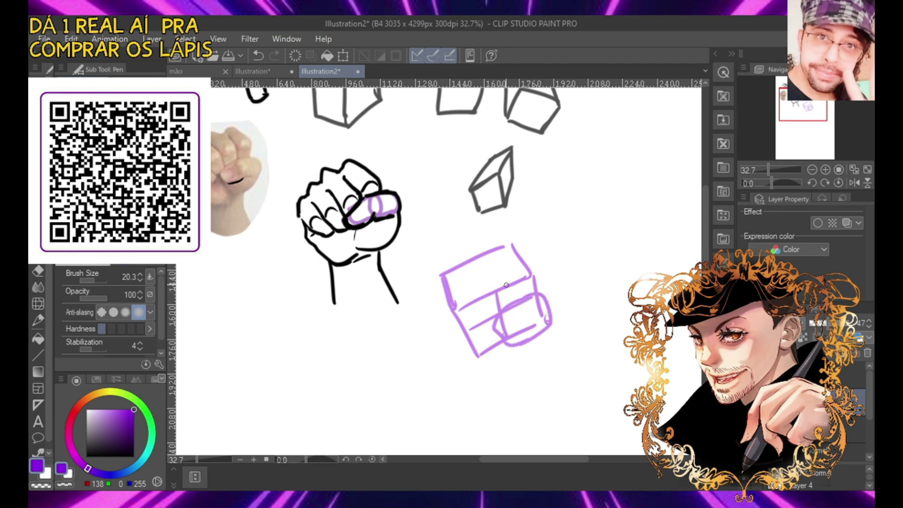
Undo the round thumb base of the purple fist and redraw it as a flatter, tilted ellipse
{"action": "key", "text": "ctrl+z"}
{"action": "key", "text": "ctrl+z"}
{"action": "key", "text": "ctrl+z"}
{"action": "key", "text": "ctrl+z"}
{"action": "key", "text": "ctrl+z"}
{"action": "key", "text": "ctrl+z"}
{"action": "mouse_move", "coordinate": [507, 289]}
{"action": "left_mouse_down"}
{"action": "mouse_move", "coordinate": [515, 323]}
{"action": "mouse_move", "coordinate": [535, 299]}
{"action": "left_mouse_up"}
{"action": "key", "text": "ctrl+z"}
{"action": "mouse_move", "coordinate": [465, 330]}
{"action": "left_mouse_down"}
{"action": "mouse_move", "coordinate": [527, 299]}
{"action": "mouse_move", "coordinate": [511, 332]}
{"action": "mouse_move", "coordinate": [522, 334]}
{"action": "mouse_move", "coordinate": [518, 323]}
{"action": "mouse_move", "coordinate": [539, 324]}
{"action": "left_mouse_up"}
{"action": "mouse_move", "coordinate": [507, 320]}
{"action": "left_mouse_down"}
{"action": "mouse_move", "coordinate": [548, 301]}
{"action": "mouse_move", "coordinate": [536, 328]}
{"action": "mouse_move", "coordinate": [521, 333]}
{"action": "mouse_move", "coordinate": [552, 309]}
{"action": "left_mouse_up"}
{"action": "key", "text": "ctrl+z"}
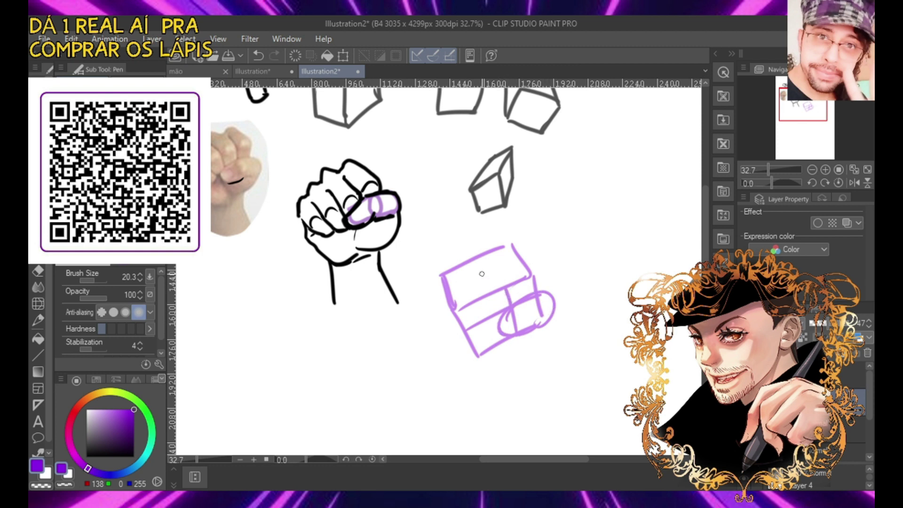
Divide the purple finger box into separate fingers and add boxy thumb segments across the thumb base
{"action": "left_click_drag", "start_coordinate": [484, 255], "coordinate": [505, 288]}
{"action": "mouse_move", "coordinate": [464, 266]}
{"action": "left_mouse_down"}
{"action": "mouse_move", "coordinate": [472, 260]}
{"action": "mouse_move", "coordinate": [496, 315]}
{"action": "mouse_move", "coordinate": [454, 282]}
{"action": "mouse_move", "coordinate": [462, 307]}
{"action": "mouse_move", "coordinate": [493, 324]}
{"action": "left_mouse_up"}
{"action": "mouse_move", "coordinate": [440, 277]}
{"action": "left_mouse_down"}
{"action": "mouse_move", "coordinate": [450, 319]}
{"action": "mouse_move", "coordinate": [473, 325]}
{"action": "left_mouse_up"}
{"action": "mouse_move", "coordinate": [484, 258]}
{"action": "left_mouse_down"}
{"action": "mouse_move", "coordinate": [502, 250]}
{"action": "mouse_move", "coordinate": [525, 277]}
{"action": "left_mouse_up"}
{"action": "mouse_move", "coordinate": [455, 324]}
{"action": "left_mouse_down"}
{"action": "mouse_move", "coordinate": [469, 350]}
{"action": "mouse_move", "coordinate": [502, 353]}
{"action": "mouse_move", "coordinate": [521, 337]}
{"action": "left_mouse_up"}
{"action": "mouse_move", "coordinate": [543, 292]}
{"action": "left_mouse_down"}
{"action": "mouse_move", "coordinate": [547, 286]}
{"action": "mouse_move", "coordinate": [545, 306]}
{"action": "mouse_move", "coordinate": [517, 291]}
{"action": "mouse_move", "coordinate": [537, 307]}
{"action": "mouse_move", "coordinate": [494, 310]}
{"action": "mouse_move", "coordinate": [522, 304]}
{"action": "mouse_move", "coordinate": [513, 298]}
{"action": "left_mouse_up"}
{"action": "key", "text": "ctrl+z"}
Ink the second fist's knuckle contour, first finger divisions, and thumb outline in black
{"action": "left_click_drag", "start_coordinate": [119, 440], "coordinate": [134, 457]}
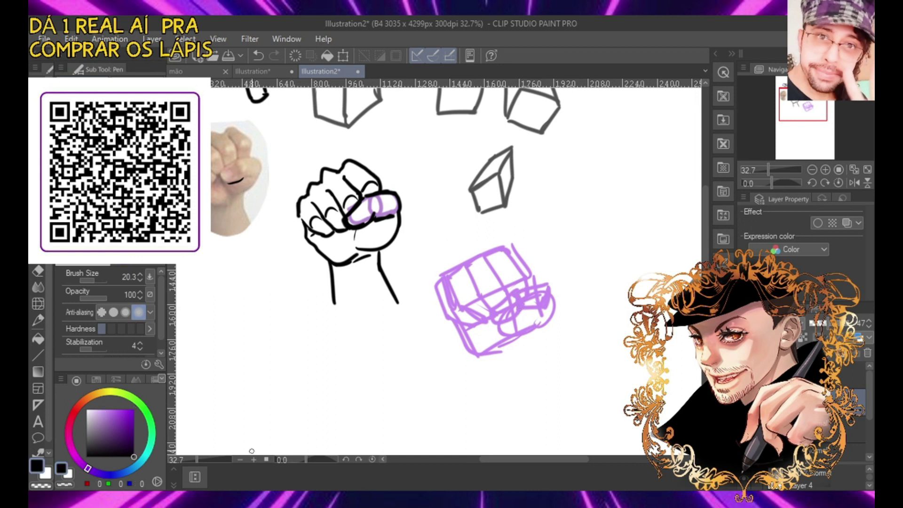
{"action": "mouse_move", "coordinate": [510, 291]}
{"action": "left_mouse_down"}
{"action": "mouse_move", "coordinate": [486, 308]}
{"action": "mouse_move", "coordinate": [498, 326]}
{"action": "mouse_move", "coordinate": [522, 311]}
{"action": "mouse_move", "coordinate": [526, 296]}
{"action": "mouse_move", "coordinate": [512, 287]}
{"action": "mouse_move", "coordinate": [544, 284]}
{"action": "mouse_move", "coordinate": [556, 306]}
{"action": "mouse_move", "coordinate": [535, 334]}
{"action": "mouse_move", "coordinate": [514, 337]}
{"action": "mouse_move", "coordinate": [534, 316]}
{"action": "mouse_move", "coordinate": [551, 300]}
{"action": "left_mouse_up"}
{"action": "key", "text": "ctrl+z"}
{"action": "key", "text": "ctrl+z"}
{"action": "left_click_drag", "start_coordinate": [521, 320], "coordinate": [537, 320]}
{"action": "mouse_move", "coordinate": [485, 257]}
{"action": "left_mouse_down"}
{"action": "mouse_move", "coordinate": [502, 280]}
{"action": "mouse_move", "coordinate": [488, 246]}
{"action": "mouse_move", "coordinate": [507, 253]}
{"action": "mouse_move", "coordinate": [499, 248]}
{"action": "mouse_move", "coordinate": [460, 268]}
{"action": "mouse_move", "coordinate": [439, 295]}
{"action": "mouse_move", "coordinate": [474, 283]}
{"action": "mouse_move", "coordinate": [481, 299]}
{"action": "mouse_move", "coordinate": [493, 267]}
{"action": "mouse_move", "coordinate": [508, 283]}
{"action": "mouse_move", "coordinate": [528, 269]}
{"action": "mouse_move", "coordinate": [532, 287]}
{"action": "left_mouse_up"}
{"action": "key", "text": "ctrl+z"}
{"action": "key", "text": "ctrl+z"}
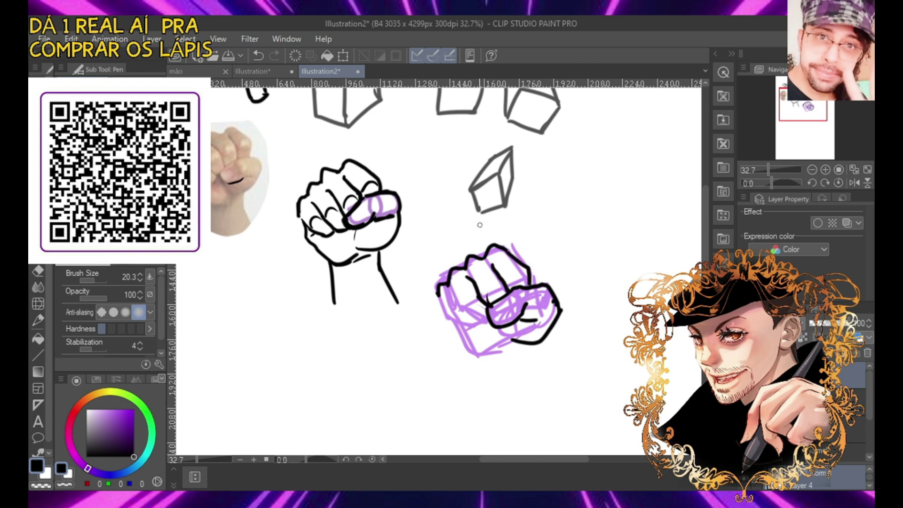
Ink the second fist's curled fingertips, the outer palm edge, and the thumb's tip detail
{"action": "mouse_move", "coordinate": [453, 290]}
{"action": "left_mouse_down"}
{"action": "mouse_move", "coordinate": [488, 319]}
{"action": "mouse_move", "coordinate": [469, 307]}
{"action": "mouse_move", "coordinate": [523, 272]}
{"action": "left_mouse_up"}
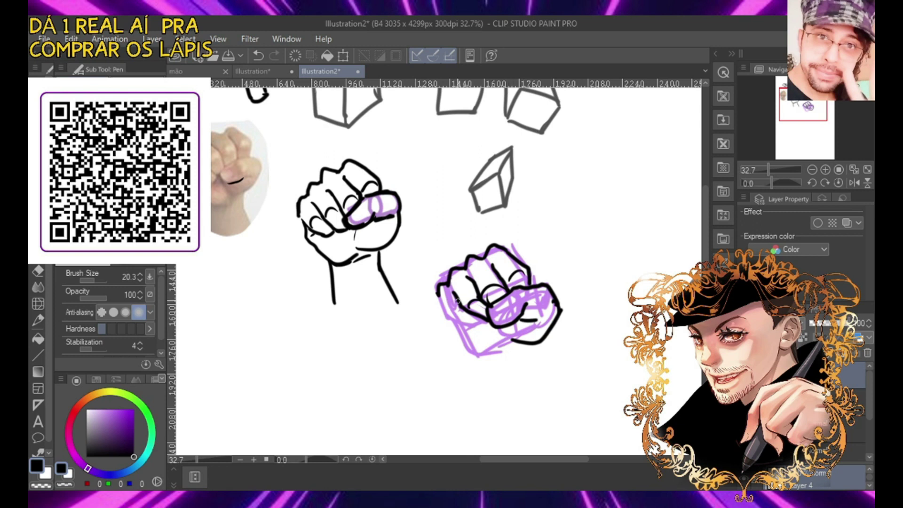
{"action": "mouse_move", "coordinate": [439, 298]}
{"action": "left_mouse_down"}
{"action": "mouse_move", "coordinate": [446, 317]}
{"action": "mouse_move", "coordinate": [478, 327]}
{"action": "mouse_move", "coordinate": [483, 316]}
{"action": "mouse_move", "coordinate": [476, 326]}
{"action": "mouse_move", "coordinate": [448, 314]}
{"action": "mouse_move", "coordinate": [440, 324]}
{"action": "mouse_move", "coordinate": [474, 362]}
{"action": "mouse_move", "coordinate": [506, 352]}
{"action": "left_mouse_up"}
{"action": "left_click_drag", "start_coordinate": [503, 305], "coordinate": [499, 316]}
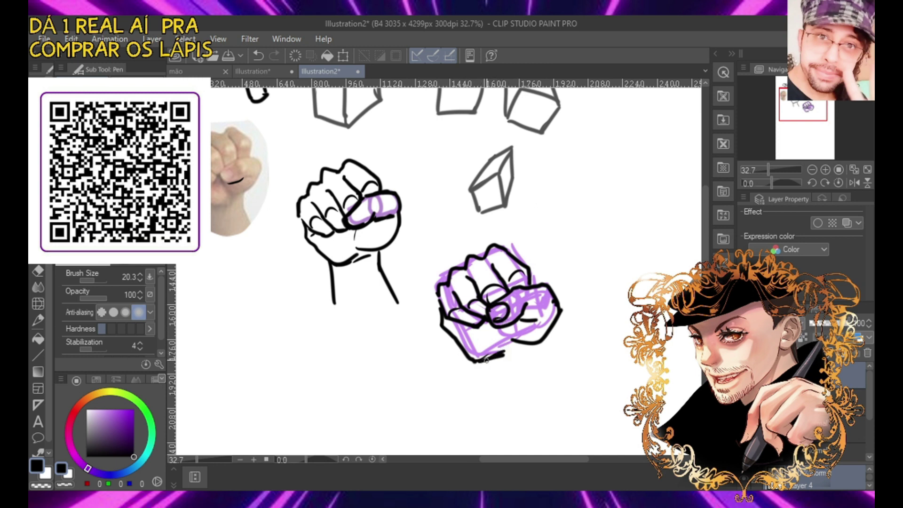
Draw the second fist's wrist with two side lines and a short inner tendon line
{"action": "mouse_move", "coordinate": [480, 359]}
{"action": "left_mouse_down"}
{"action": "mouse_move", "coordinate": [480, 389]}
{"action": "mouse_move", "coordinate": [459, 399]}
{"action": "left_mouse_up"}
{"action": "key", "text": "ctrl+z"}
{"action": "key", "text": "ctrl+z"}
{"action": "left_click_drag", "start_coordinate": [468, 358], "coordinate": [466, 401]}
{"action": "left_click_drag", "start_coordinate": [504, 364], "coordinate": [506, 387]}
{"action": "key", "text": "ctrl+z"}
{"action": "left_click_drag", "start_coordinate": [527, 347], "coordinate": [532, 409]}
{"action": "key", "text": "ctrl+z"}
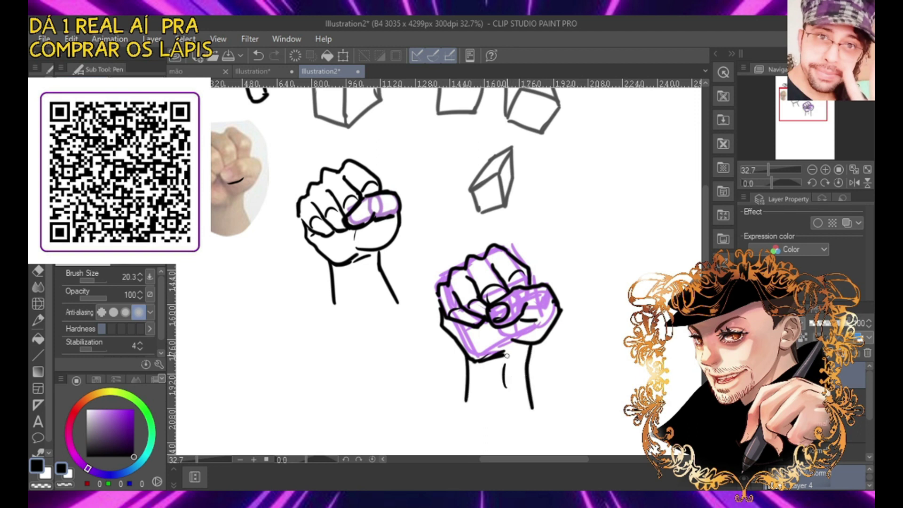
Erase the second fist's outer thumb contour and redraw it in black with a narrower curve toward the wrist
{"action": "left_click_drag", "start_coordinate": [548, 281], "coordinate": [563, 319]}
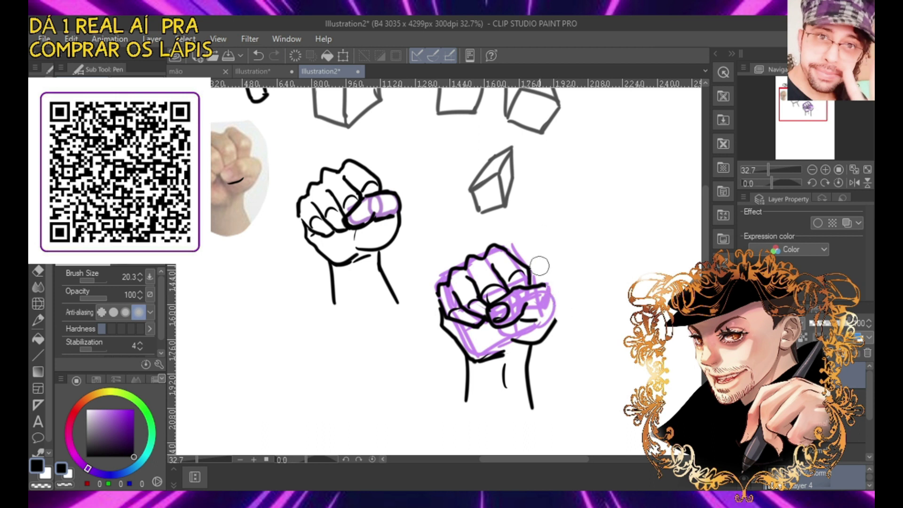
{"action": "left_click_drag", "start_coordinate": [542, 285], "coordinate": [556, 316]}
{"action": "key", "text": "e"}
{"action": "mouse_move", "coordinate": [505, 301]}
{"action": "left_mouse_down"}
{"action": "mouse_move", "coordinate": [499, 317]}
{"action": "mouse_move", "coordinate": [522, 319]}
{"action": "mouse_move", "coordinate": [527, 305]}
{"action": "mouse_move", "coordinate": [500, 323]}
{"action": "mouse_move", "coordinate": [527, 306]}
{"action": "mouse_move", "coordinate": [531, 349]}
{"action": "mouse_move", "coordinate": [551, 331]}
{"action": "mouse_move", "coordinate": [536, 338]}
{"action": "left_mouse_up"}
{"action": "key", "text": "ctrl+z"}
{"action": "key", "text": "ctrl+z"}
{"action": "left_click_drag", "start_coordinate": [554, 284], "coordinate": [560, 264]}
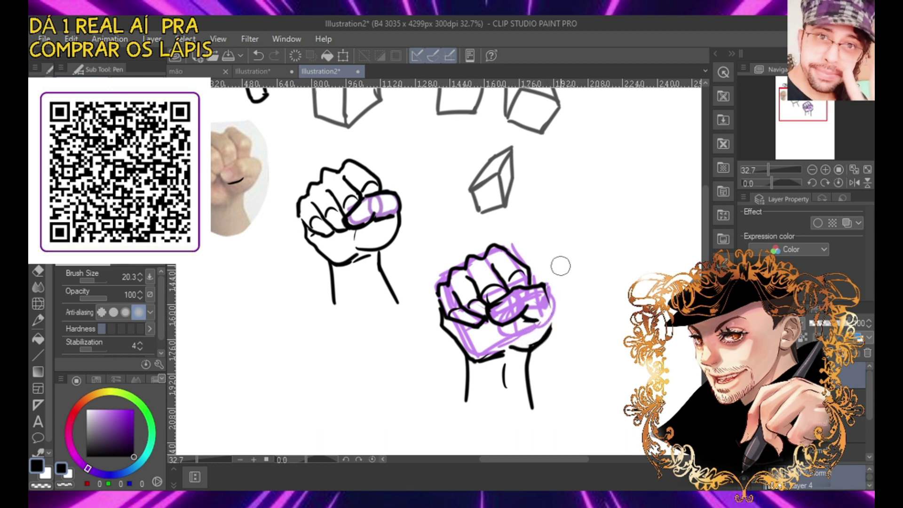
{"action": "mouse_move", "coordinate": [541, 288]}
{"action": "left_mouse_down"}
{"action": "mouse_move", "coordinate": [551, 308]}
{"action": "mouse_move", "coordinate": [539, 339]}
{"action": "left_mouse_up"}
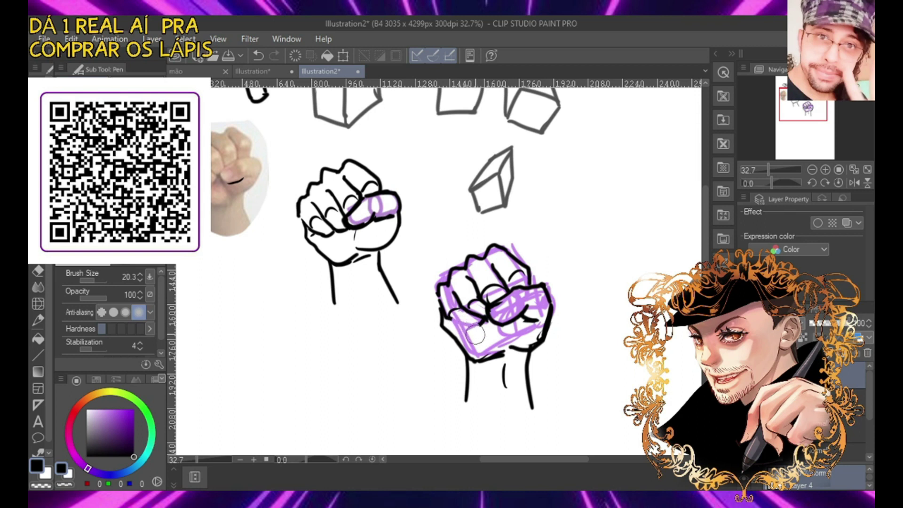
Retouch the second fist's little fingertip, lower palm edge, and thumb tip in black
{"action": "left_click_drag", "start_coordinate": [450, 315], "coordinate": [478, 317]}
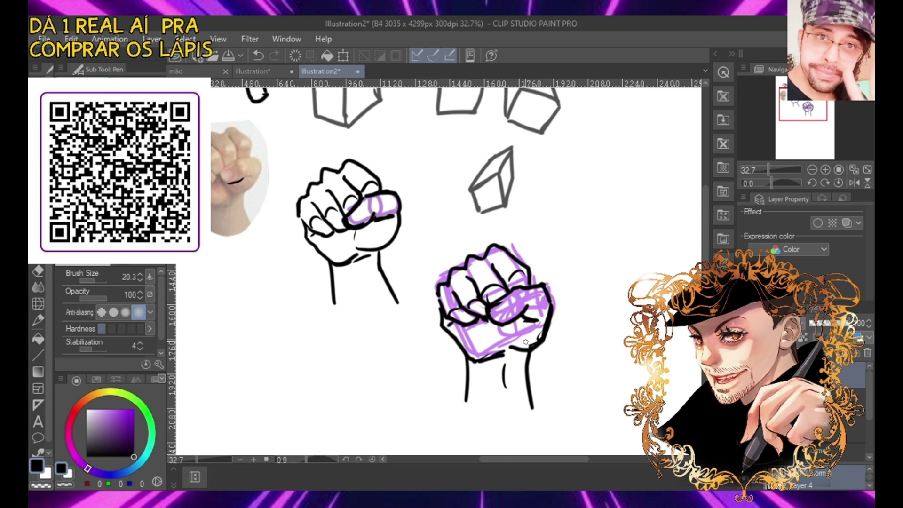
{"action": "mouse_move", "coordinate": [463, 349]}
{"action": "left_mouse_down"}
{"action": "mouse_move", "coordinate": [531, 343]}
{"action": "mouse_move", "coordinate": [550, 323]}
{"action": "left_mouse_up"}
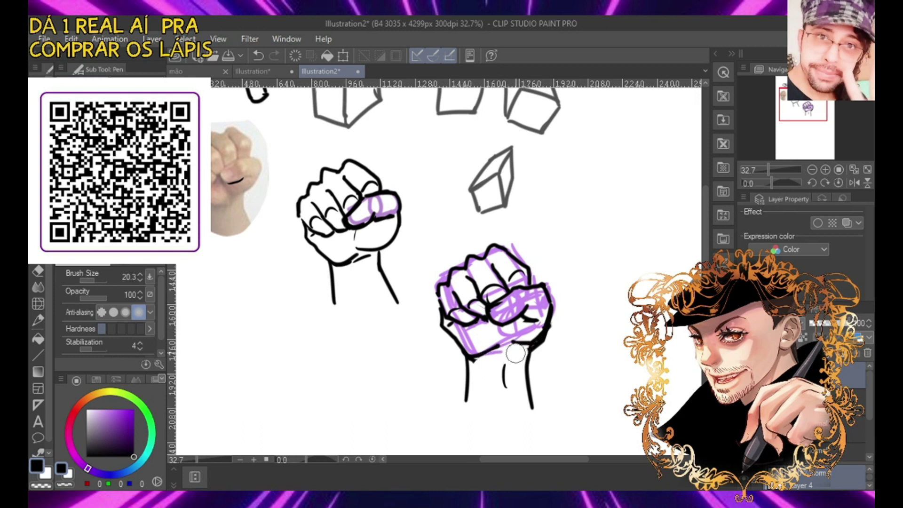
{"action": "mouse_move", "coordinate": [492, 310]}
{"action": "left_mouse_down"}
{"action": "mouse_move", "coordinate": [506, 304]}
{"action": "mouse_move", "coordinate": [495, 318]}
{"action": "left_mouse_up"}
Erase the second fist's wrist side lines and redraw them as a longer forearm starting closer under the palm
{"action": "mouse_move", "coordinate": [543, 346]}
{"action": "left_mouse_down"}
{"action": "mouse_move", "coordinate": [530, 370]}
{"action": "mouse_move", "coordinate": [504, 382]}
{"action": "mouse_move", "coordinate": [468, 377]}
{"action": "mouse_move", "coordinate": [464, 367]}
{"action": "mouse_move", "coordinate": [473, 386]}
{"action": "left_mouse_up"}
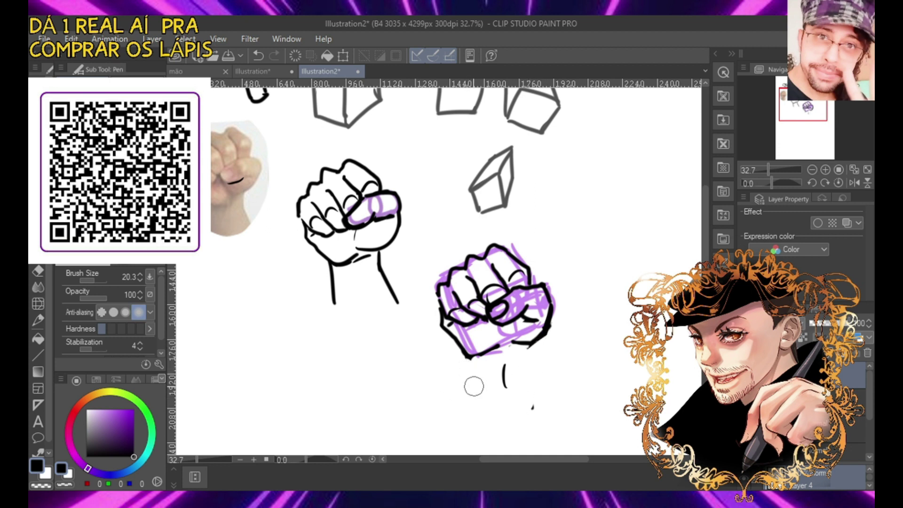
{"action": "left_click_drag", "start_coordinate": [459, 350], "coordinate": [447, 396]}
{"action": "left_click_drag", "start_coordinate": [524, 346], "coordinate": [525, 419]}
{"action": "key", "text": "ctrl+z"}
{"action": "left_click_drag", "start_coordinate": [519, 362], "coordinate": [517, 420]}
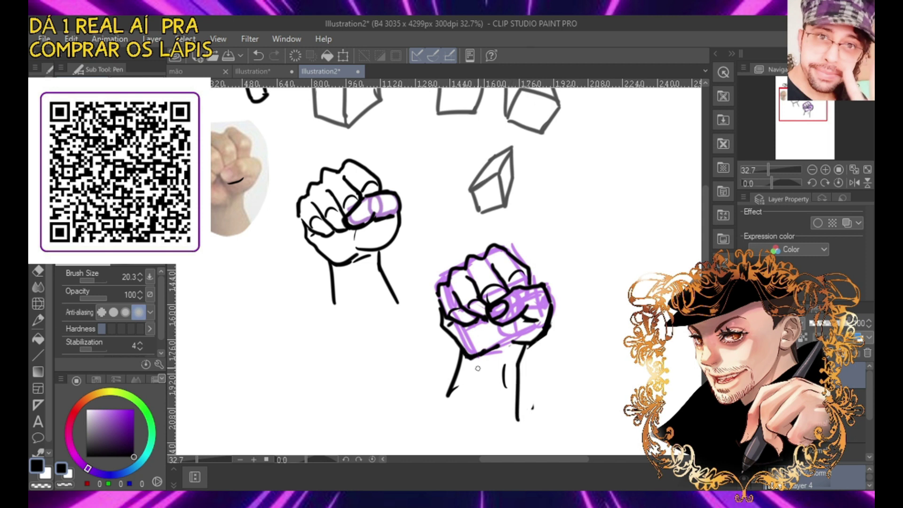
{"action": "scroll", "coordinate": [470, 285], "scroll_direction": "down", "scroll_amount": 4}
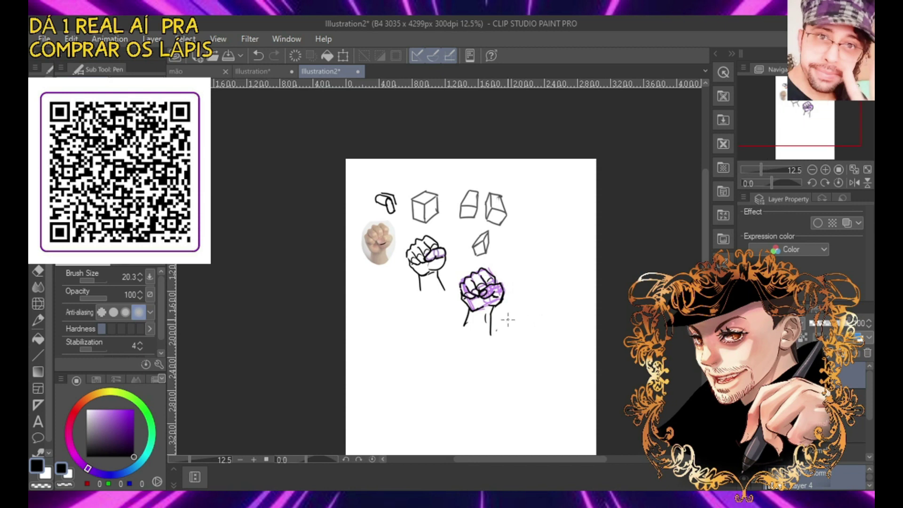
{"action": "scroll", "coordinate": [507, 318], "scroll_direction": "up", "scroll_amount": 2}
{"action": "scroll", "coordinate": [450, 262], "scroll_direction": "up", "scroll_amount": 1}
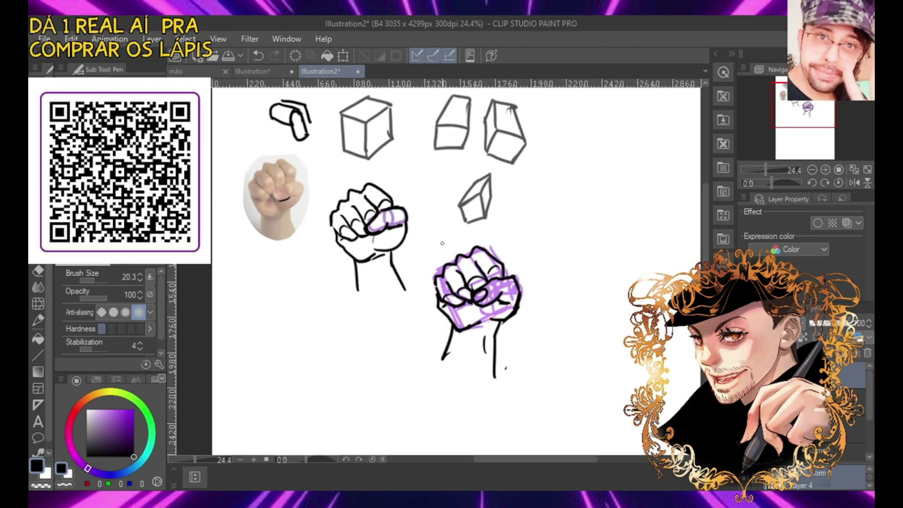
{"action": "mouse_move", "coordinate": [435, 366]}
{"action": "left_mouse_down"}
{"action": "mouse_move", "coordinate": [449, 339]}
{"action": "mouse_move", "coordinate": [453, 352]}
{"action": "mouse_move", "coordinate": [432, 315]}
{"action": "mouse_move", "coordinate": [444, 389]}
{"action": "left_mouse_up"}
{"action": "left_click_drag", "start_coordinate": [492, 335], "coordinate": [499, 390]}
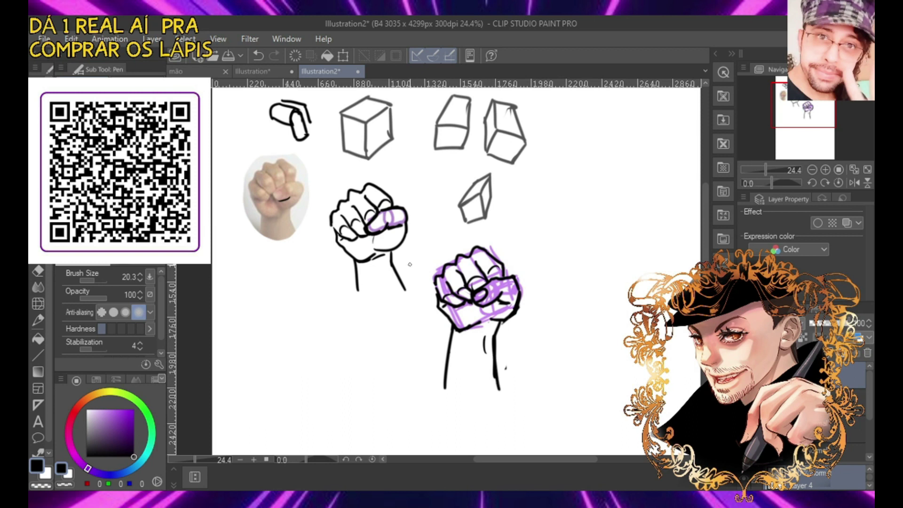
{"action": "scroll", "coordinate": [410, 264], "scroll_direction": "down", "scroll_amount": 3}
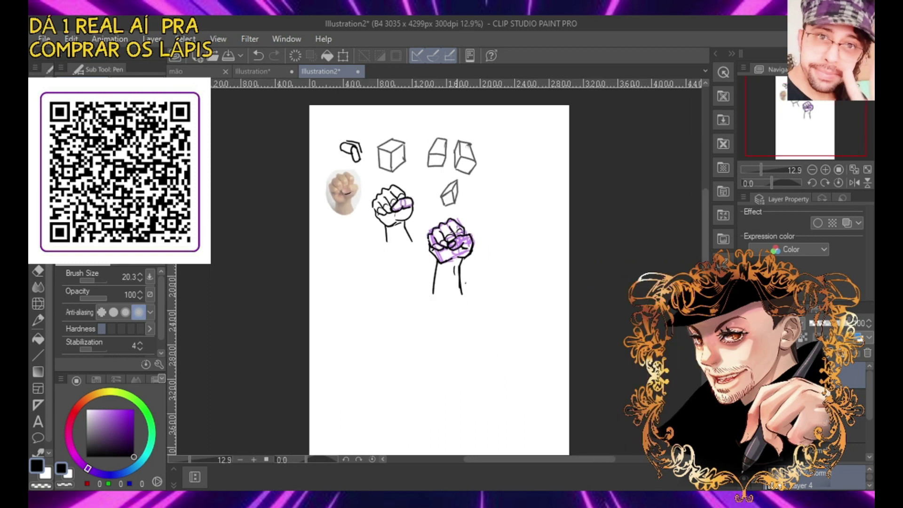
{"action": "scroll", "coordinate": [460, 230], "scroll_direction": "up", "scroll_amount": 2}
{"action": "scroll", "coordinate": [467, 226], "scroll_direction": "up", "scroll_amount": 2}
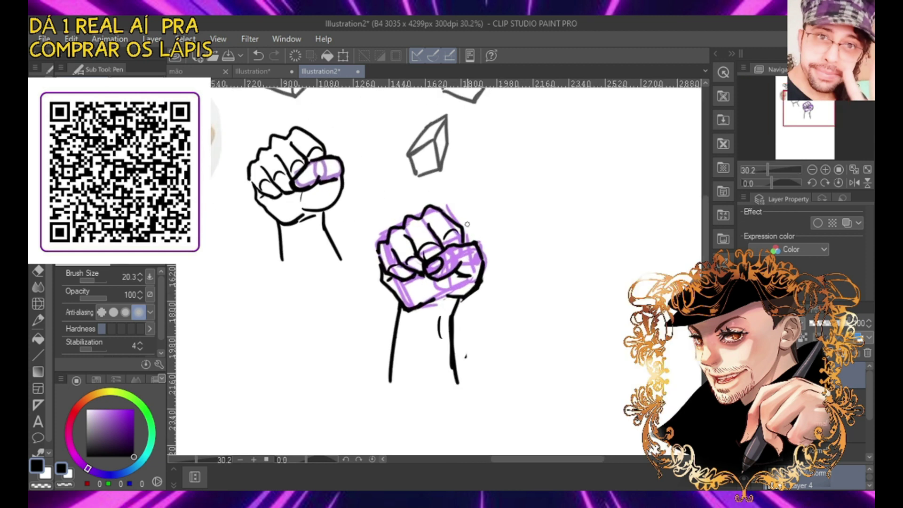
{"action": "scroll", "coordinate": [467, 225], "scroll_direction": "down", "scroll_amount": 2}
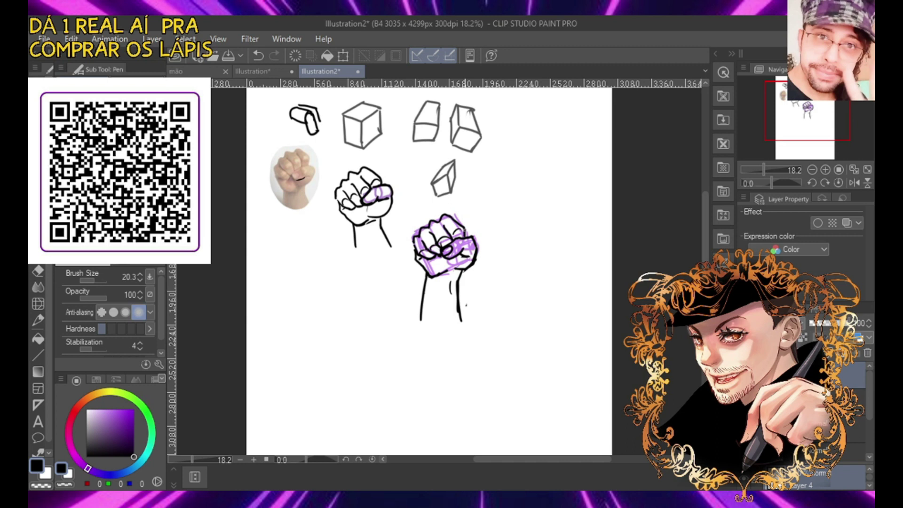
{"action": "scroll", "coordinate": [455, 214], "scroll_direction": "down", "scroll_amount": 2}
{"action": "scroll", "coordinate": [455, 214], "scroll_direction": "up", "scroll_amount": 3}
{"action": "scroll", "coordinate": [455, 214], "scroll_direction": "down", "scroll_amount": 2}
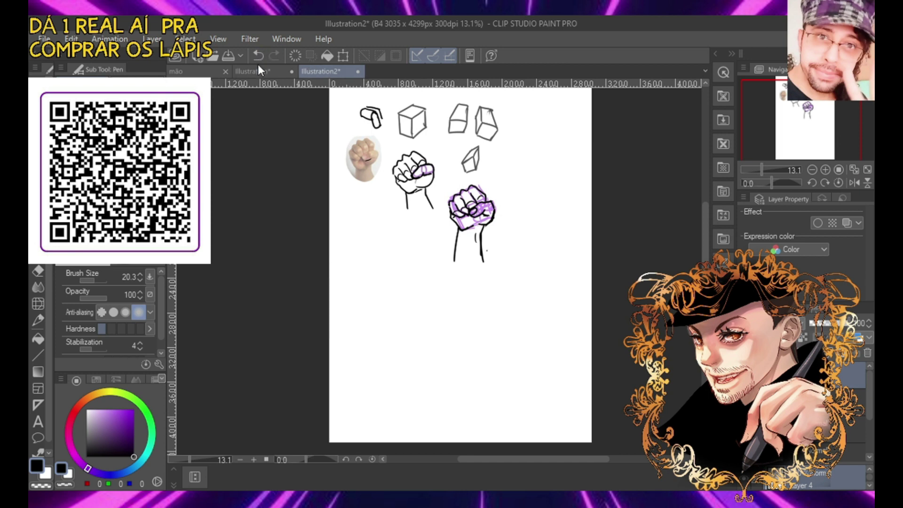
Switch to the fist photo sheet and lasso the fist in the bottom row, third from the end, for copying
{"action": "left_click", "coordinate": [190, 74]}
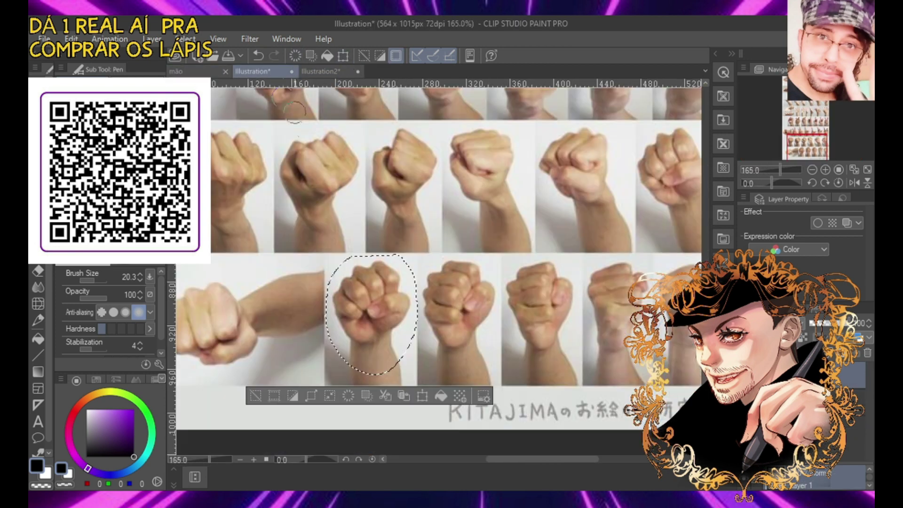
{"action": "left_click", "coordinate": [266, 72]}
{"action": "scroll", "coordinate": [470, 273], "scroll_direction": "up", "scroll_amount": 2}
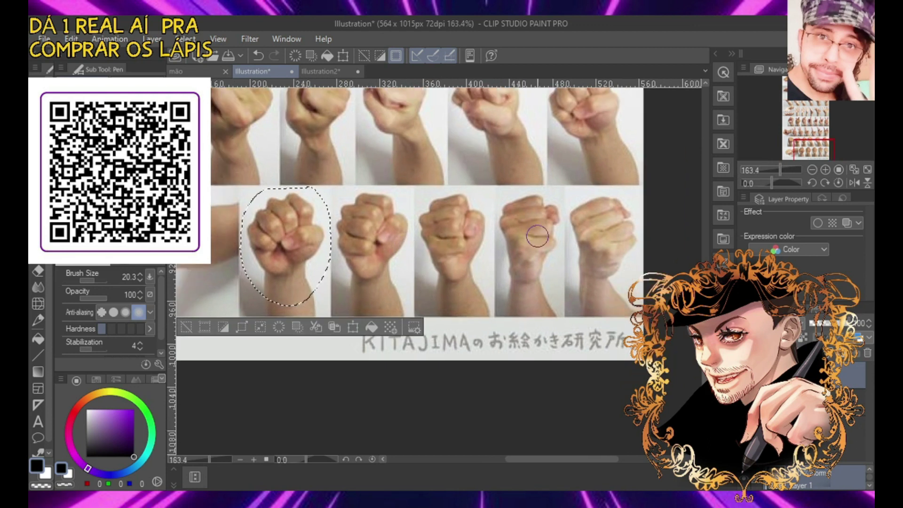
{"action": "key", "text": "m"}
{"action": "mouse_move", "coordinate": [443, 189]}
{"action": "left_mouse_down"}
{"action": "mouse_move", "coordinate": [418, 216]}
{"action": "mouse_move", "coordinate": [425, 273]}
{"action": "mouse_move", "coordinate": [482, 282]}
{"action": "mouse_move", "coordinate": [492, 197]}
{"action": "left_mouse_up"}
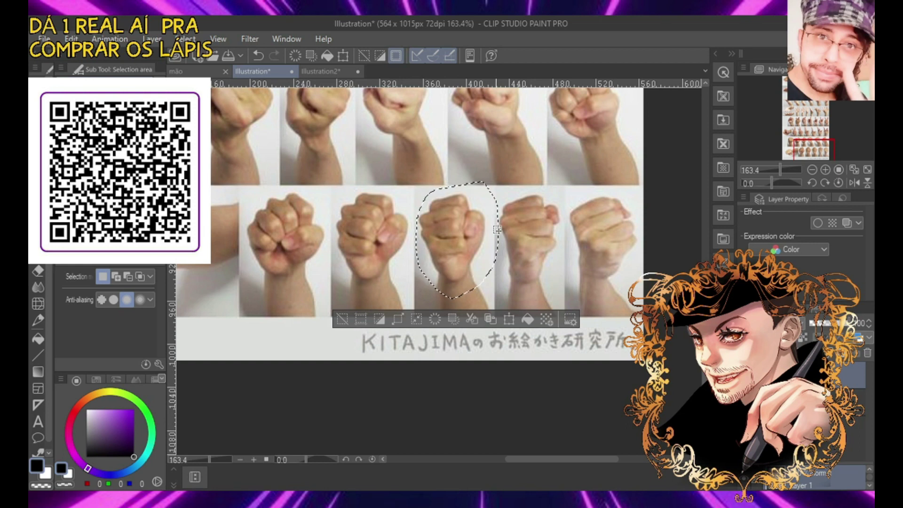
Paste the copied fist photo into Illustration2, enlarge it, and place it below the first fist drawing
{"action": "left_click", "coordinate": [191, 71]}
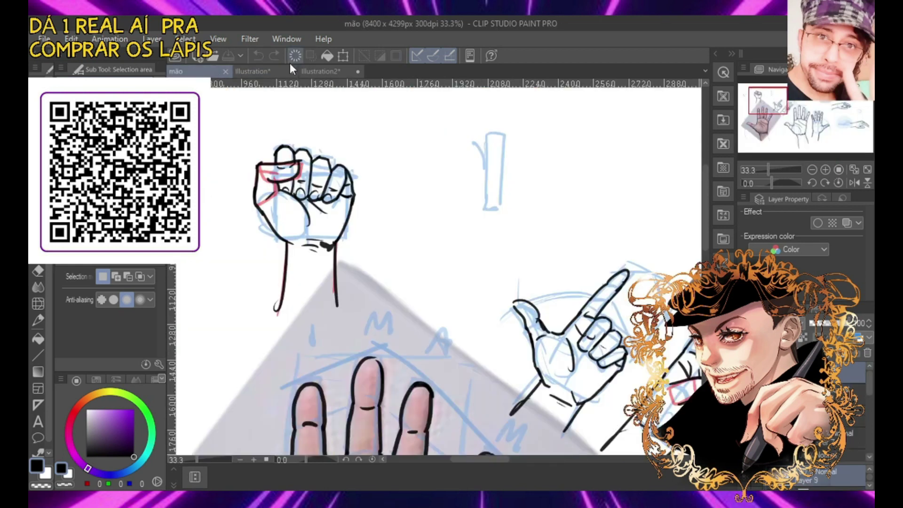
{"action": "left_click", "coordinate": [328, 71]}
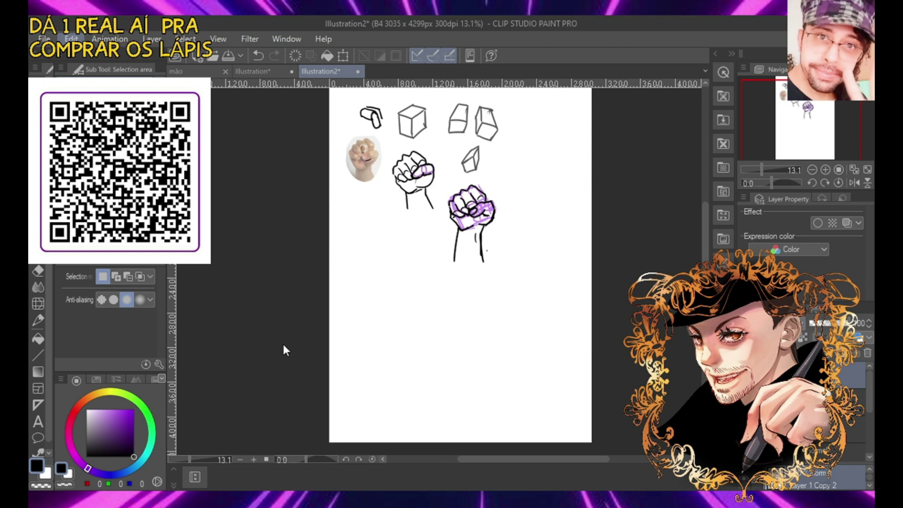
{"action": "key", "text": "ctrl+t"}
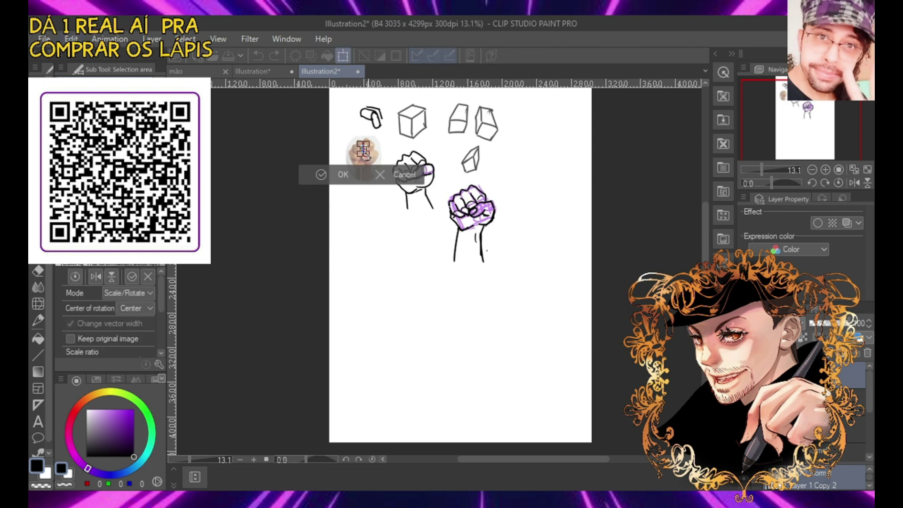
{"action": "left_click_drag", "start_coordinate": [366, 153], "coordinate": [427, 239]}
{"action": "left_click_drag", "start_coordinate": [401, 190], "coordinate": [403, 269]}
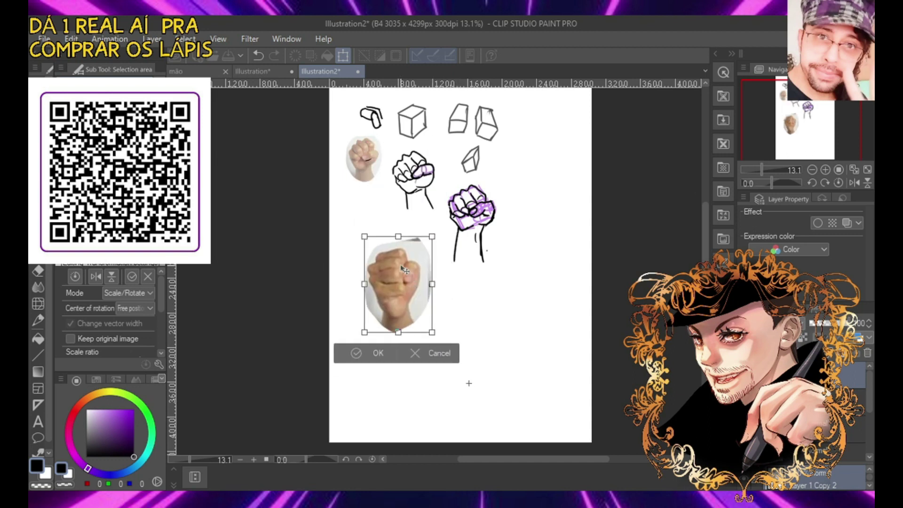
{"action": "key", "text": "Return"}
{"action": "scroll", "coordinate": [518, 337], "scroll_direction": "up", "scroll_amount": 2}
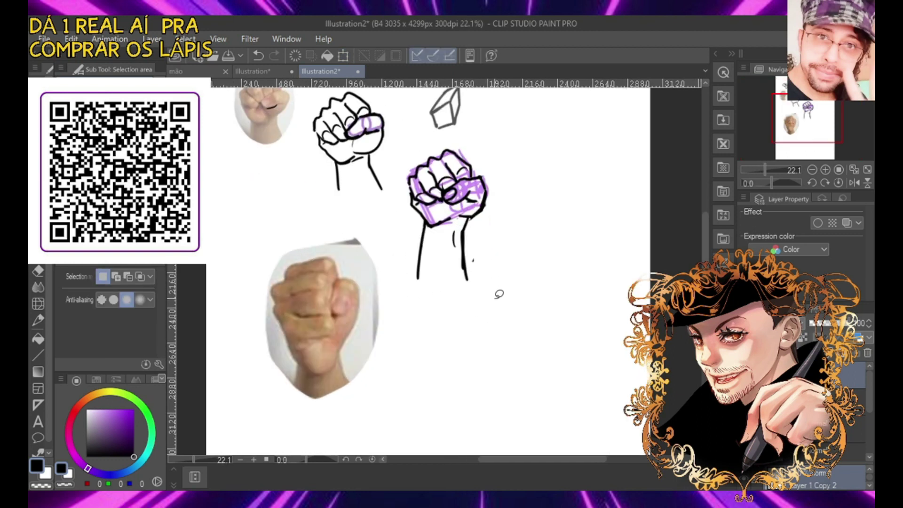
Shift the pasted fist photo slightly toward the page's edge and add a new layer for sketching
{"action": "key", "text": "k"}
{"action": "left_click_drag", "start_coordinate": [313, 296], "coordinate": [288, 301]}
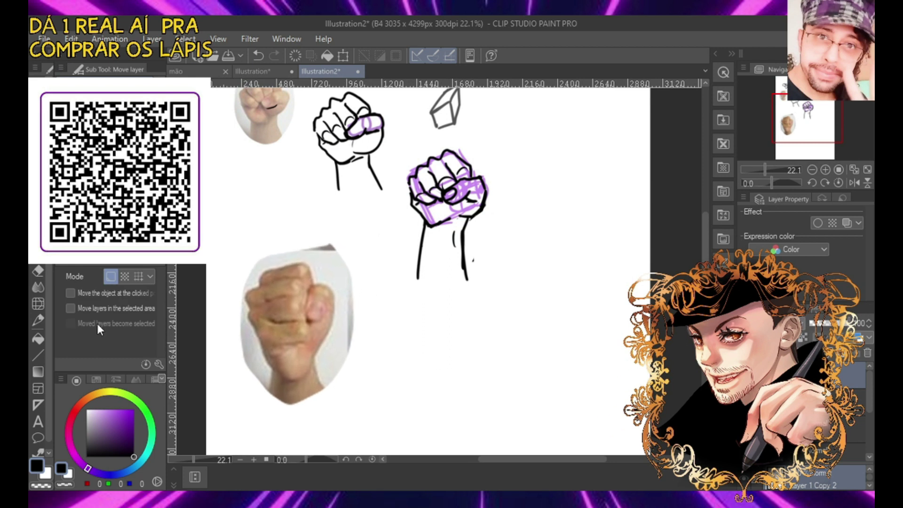
{"action": "key", "text": "p"}
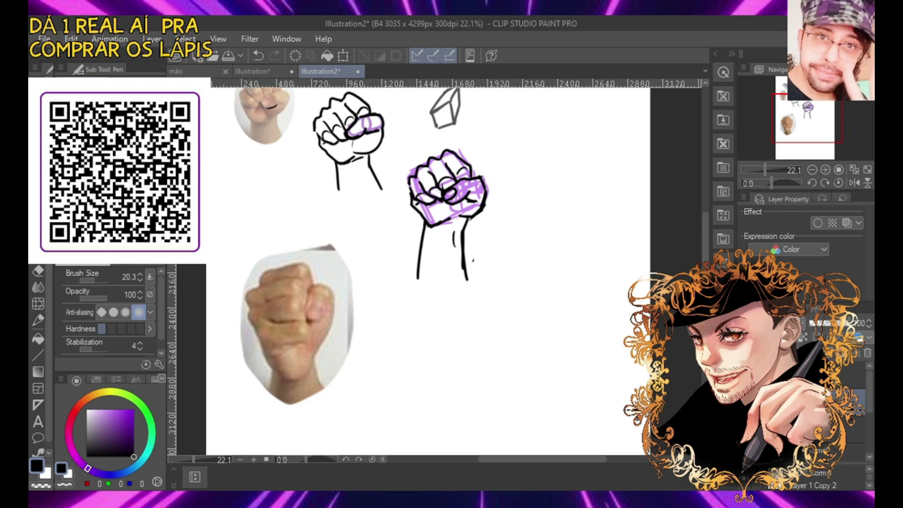
{"action": "key", "text": "ctrl+shift+n"}
Trace a boxy finger plane, tapered lower palm section, and narrow side plane over the new fist photo
{"action": "left_click_drag", "start_coordinate": [266, 350], "coordinate": [257, 265]}
{"action": "key", "text": "ctrl+z"}
{"action": "mouse_move", "coordinate": [266, 350]}
{"action": "left_mouse_down"}
{"action": "mouse_move", "coordinate": [258, 275]}
{"action": "mouse_move", "coordinate": [305, 267]}
{"action": "left_mouse_up"}
{"action": "left_click_drag", "start_coordinate": [300, 268], "coordinate": [301, 338]}
{"action": "left_click_drag", "start_coordinate": [263, 349], "coordinate": [308, 336]}
{"action": "left_click_drag", "start_coordinate": [303, 265], "coordinate": [309, 376]}
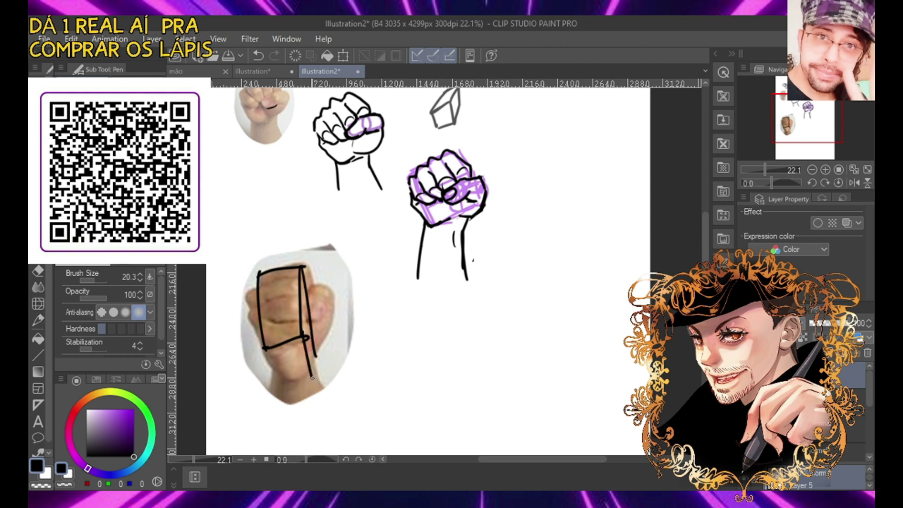
{"action": "key", "text": "ctrl+z"}
{"action": "key", "text": "ctrl+z"}
{"action": "key", "text": "ctrl+z"}
{"action": "mouse_move", "coordinate": [266, 349]}
{"action": "left_mouse_down"}
{"action": "mouse_move", "coordinate": [303, 338]}
{"action": "mouse_move", "coordinate": [286, 388]}
{"action": "mouse_move", "coordinate": [310, 378]}
{"action": "mouse_move", "coordinate": [300, 339]}
{"action": "mouse_move", "coordinate": [308, 373]}
{"action": "left_mouse_up"}
{"action": "key", "text": "ctrl+z"}
{"action": "mouse_move", "coordinate": [302, 267]}
{"action": "left_mouse_down"}
{"action": "mouse_move", "coordinate": [311, 372]}
{"action": "mouse_move", "coordinate": [303, 333]}
{"action": "left_mouse_up"}
{"action": "left_click_drag", "start_coordinate": [304, 291], "coordinate": [308, 355]}
{"action": "left_click_drag", "start_coordinate": [306, 307], "coordinate": [311, 363]}
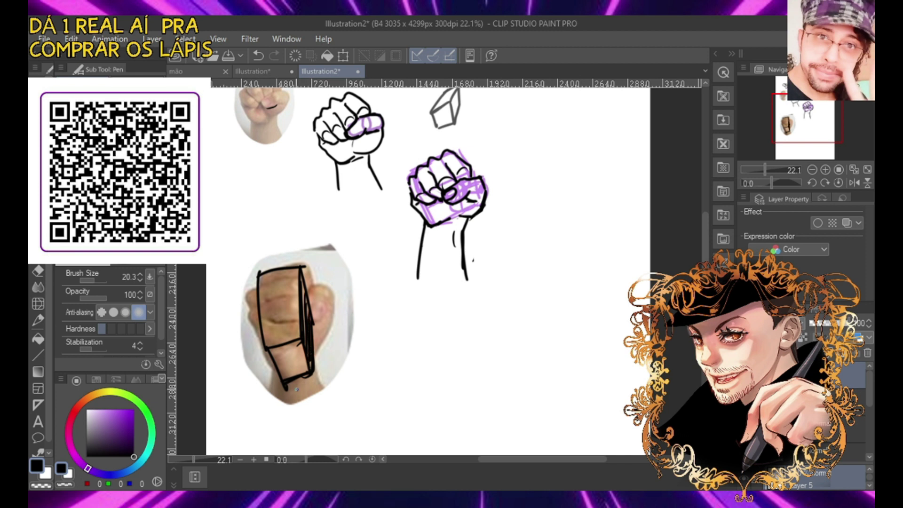
Undo all strokes of the straight-edged box traced over the new fist photo
{"action": "key", "text": "ctrl+z"}
{"action": "key", "text": "ctrl+z"}
{"action": "key", "text": "ctrl+z"}
{"action": "key", "text": "ctrl+z"}
{"action": "key", "text": "ctrl+z"}
{"action": "key", "text": "ctrl+z"}
{"action": "key", "text": "ctrl+z"}
{"action": "key", "text": "ctrl+z"}
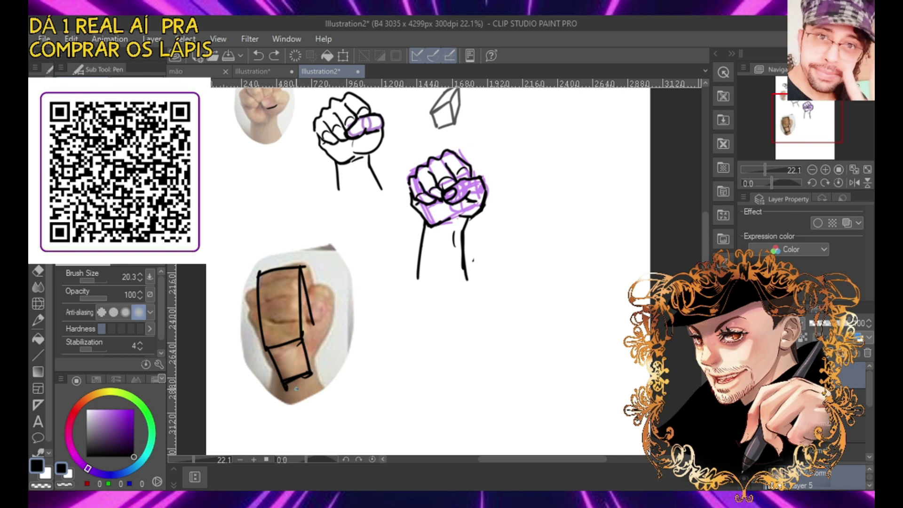
{"action": "key", "text": "ctrl+z"}
{"action": "key", "text": "ctrl+z"}
{"action": "key", "text": "ctrl+z"}
{"action": "key", "text": "ctrl+z"}
{"action": "key", "text": "ctrl+z"}
{"action": "key", "text": "ctrl+z"}
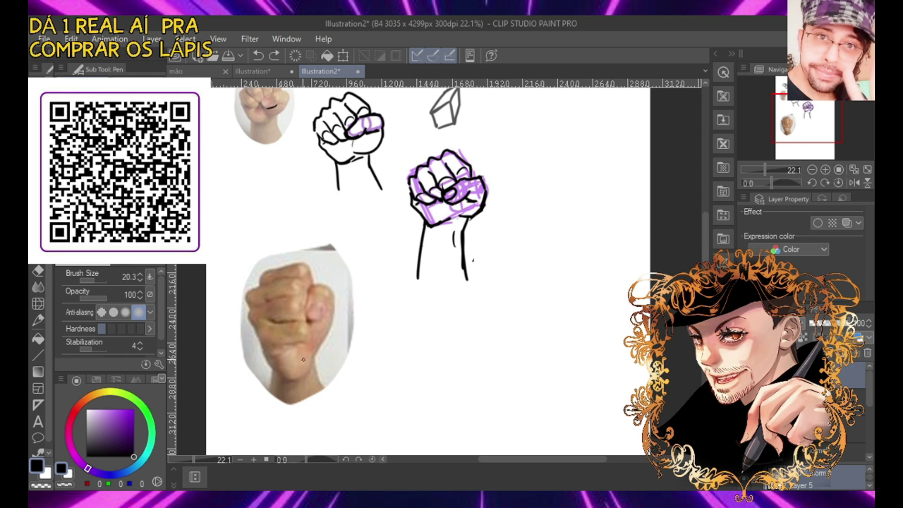
Trace a finger plane with a rounded outer side, a lower palm section, and a side plane over the photo
{"action": "mouse_move", "coordinate": [263, 271]}
{"action": "left_mouse_down"}
{"action": "mouse_move", "coordinate": [269, 350]}
{"action": "mouse_move", "coordinate": [303, 343]}
{"action": "left_mouse_up"}
{"action": "left_click_drag", "start_coordinate": [303, 335], "coordinate": [304, 271]}
{"action": "mouse_move", "coordinate": [267, 275]}
{"action": "left_mouse_down"}
{"action": "mouse_move", "coordinate": [304, 269]}
{"action": "mouse_move", "coordinate": [268, 350]}
{"action": "mouse_move", "coordinate": [303, 339]}
{"action": "mouse_move", "coordinate": [306, 265]}
{"action": "left_mouse_up"}
{"action": "key", "text": "ctrl+z"}
{"action": "key", "text": "ctrl+z"}
{"action": "key", "text": "ctrl+z"}
{"action": "key", "text": "ctrl+z"}
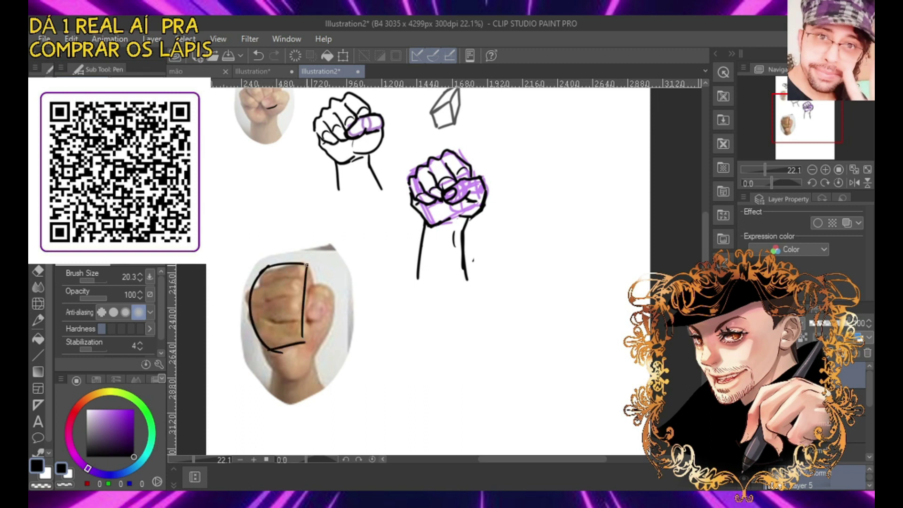
{"action": "left_click_drag", "start_coordinate": [265, 347], "coordinate": [284, 380]}
{"action": "key", "text": "ctrl+z"}
{"action": "mouse_move", "coordinate": [265, 347]}
{"action": "left_mouse_down"}
{"action": "mouse_move", "coordinate": [284, 381]}
{"action": "mouse_move", "coordinate": [308, 371]}
{"action": "left_mouse_up"}
{"action": "mouse_move", "coordinate": [302, 337]}
{"action": "left_mouse_down"}
{"action": "mouse_move", "coordinate": [307, 370]}
{"action": "mouse_move", "coordinate": [307, 268]}
{"action": "left_mouse_up"}
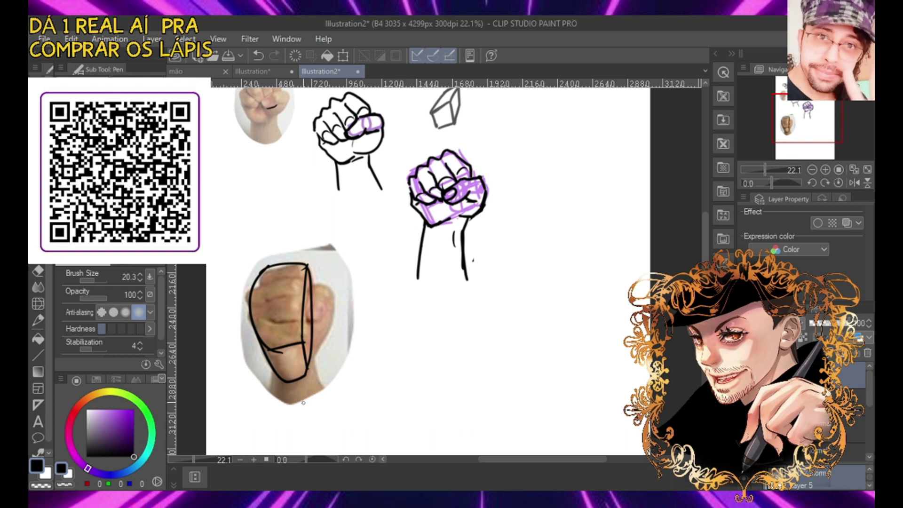
Undo the rounded block traced over the photo, along with a trial stroke across the second fist
{"action": "key", "text": "ctrl+z"}
{"action": "key", "text": "ctrl+z"}
{"action": "key", "text": "ctrl+z"}
{"action": "key", "text": "ctrl+z"}
{"action": "key", "text": "ctrl+z"}
{"action": "key", "text": "ctrl+z"}
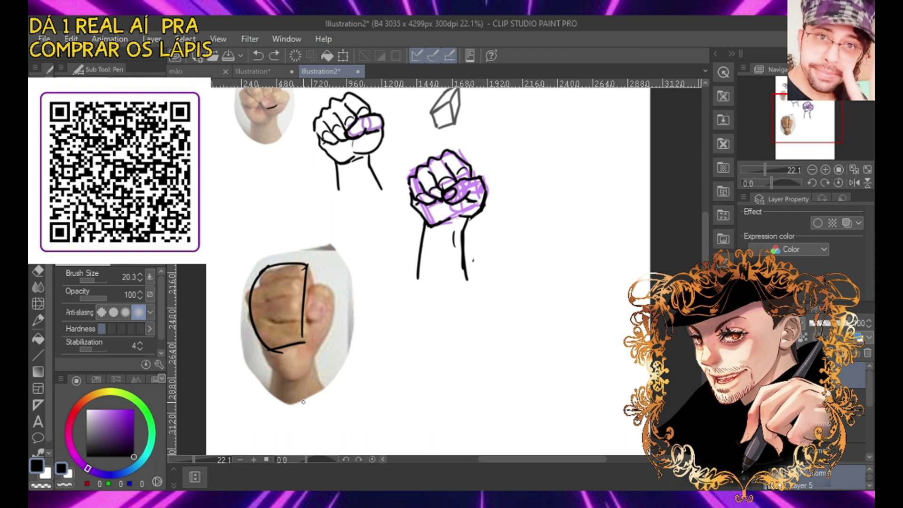
{"action": "key", "text": "ctrl+z"}
{"action": "key", "text": "ctrl+z"}
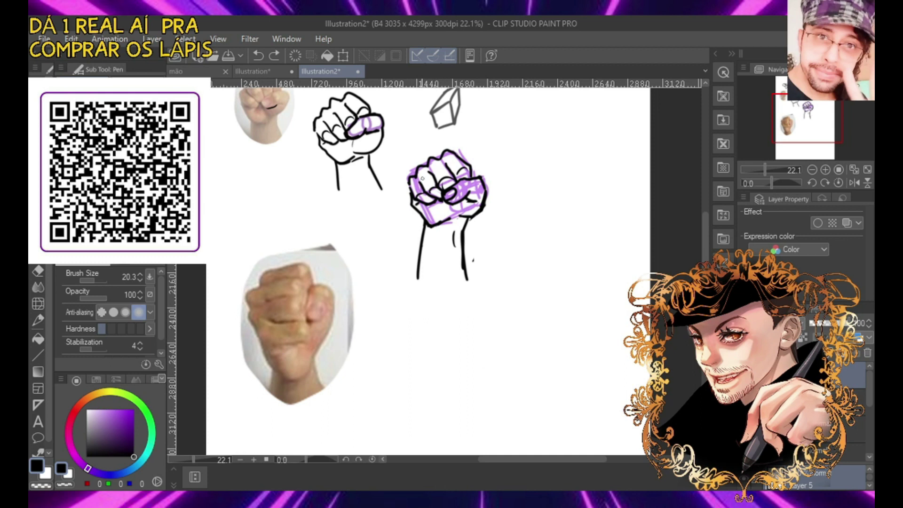
{"action": "left_click_drag", "start_coordinate": [423, 149], "coordinate": [448, 268]}
{"action": "key", "text": "ctrl+z"}
Draw the third fist's finger plane beside the new photo as a D-like block with a curved outer side
{"action": "left_click_drag", "start_coordinate": [703, 240], "coordinate": [704, 257]}
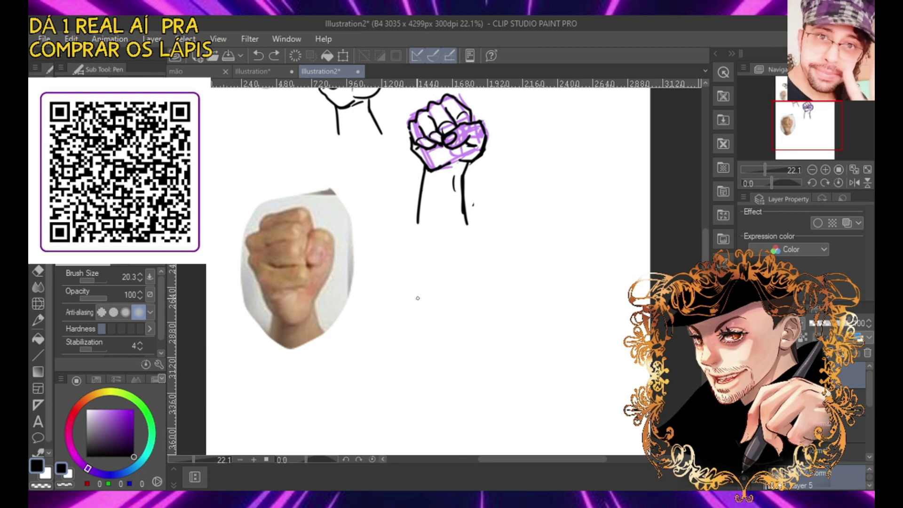
{"action": "mouse_move", "coordinate": [422, 354]}
{"action": "left_mouse_down"}
{"action": "mouse_move", "coordinate": [448, 272]}
{"action": "mouse_move", "coordinate": [481, 270]}
{"action": "left_mouse_up"}
{"action": "key", "text": "ctrl+z"}
{"action": "mouse_move", "coordinate": [426, 361]}
{"action": "left_mouse_down"}
{"action": "mouse_move", "coordinate": [459, 359]}
{"action": "mouse_move", "coordinate": [481, 276]}
{"action": "left_mouse_up"}
{"action": "key", "text": "ctrl+z"}
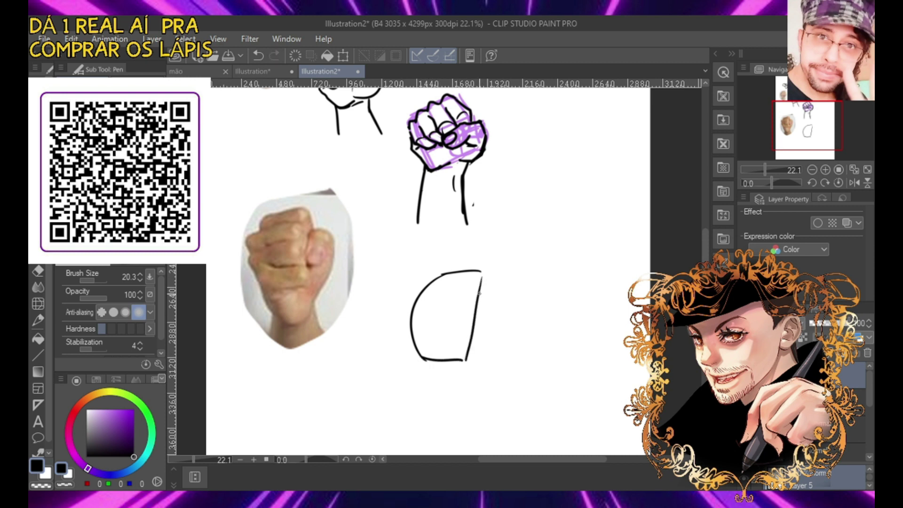
Add the tapered lower palm section and a narrow thumb-side plane to the third fist's rounded block
{"action": "mouse_move", "coordinate": [420, 359]}
{"action": "left_mouse_down"}
{"action": "mouse_move", "coordinate": [438, 396]}
{"action": "mouse_move", "coordinate": [467, 402]}
{"action": "mouse_move", "coordinate": [467, 360]}
{"action": "left_mouse_up"}
{"action": "key", "text": "ctrl+z"}
{"action": "left_click_drag", "start_coordinate": [436, 399], "coordinate": [476, 401]}
{"action": "mouse_move", "coordinate": [465, 360]}
{"action": "left_mouse_down"}
{"action": "mouse_move", "coordinate": [475, 399]}
{"action": "mouse_move", "coordinate": [485, 314]}
{"action": "left_mouse_up"}
{"action": "mouse_move", "coordinate": [482, 277]}
{"action": "left_mouse_down"}
{"action": "mouse_move", "coordinate": [484, 358]}
{"action": "mouse_move", "coordinate": [484, 350]}
{"action": "left_mouse_up"}
{"action": "key", "text": "ctrl+z"}
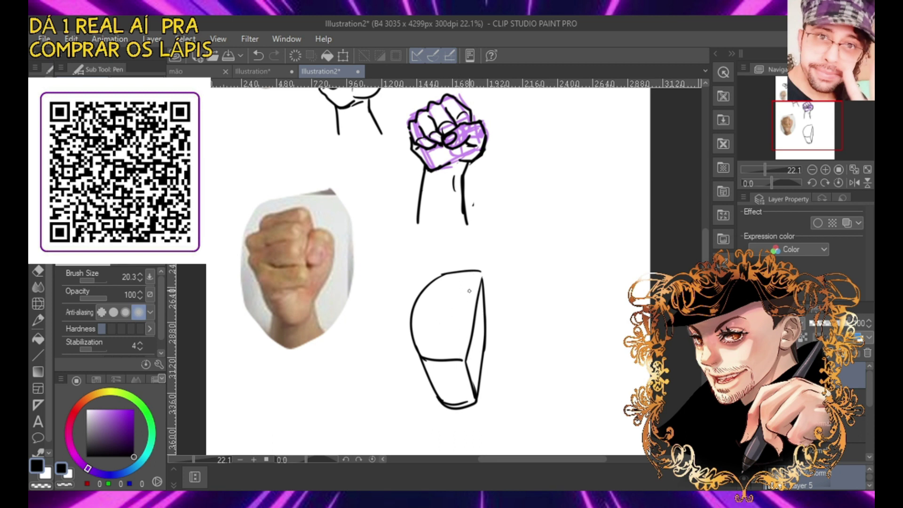
Draw the thumb mass as a rounded bulge attached to the outer edge of the third fist's side plane
{"action": "left_click_drag", "start_coordinate": [482, 345], "coordinate": [476, 318]}
{"action": "key", "text": "ctrl+z"}
{"action": "mouse_move", "coordinate": [476, 394]}
{"action": "left_mouse_down"}
{"action": "mouse_move", "coordinate": [503, 336]}
{"action": "mouse_move", "coordinate": [499, 306]}
{"action": "mouse_move", "coordinate": [481, 341]}
{"action": "mouse_move", "coordinate": [484, 322]}
{"action": "mouse_move", "coordinate": [501, 303]}
{"action": "left_mouse_up"}
{"action": "key", "text": "ctrl+z"}
{"action": "key", "text": "ctrl+z"}
{"action": "mouse_move", "coordinate": [480, 333]}
{"action": "left_mouse_down"}
{"action": "mouse_move", "coordinate": [504, 317]}
{"action": "mouse_move", "coordinate": [496, 336]}
{"action": "left_mouse_up"}
{"action": "key", "text": "ctrl+z"}
{"action": "key", "text": "ctrl+z"}
{"action": "key", "text": "ctrl+z"}
{"action": "key", "text": "ctrl+z"}
{"action": "mouse_move", "coordinate": [490, 304]}
{"action": "left_mouse_down"}
{"action": "mouse_move", "coordinate": [502, 333]}
{"action": "mouse_move", "coordinate": [489, 346]}
{"action": "mouse_move", "coordinate": [486, 303]}
{"action": "mouse_move", "coordinate": [477, 365]}
{"action": "mouse_move", "coordinate": [498, 344]}
{"action": "mouse_move", "coordinate": [488, 309]}
{"action": "left_mouse_up"}
{"action": "mouse_move", "coordinate": [492, 350]}
{"action": "left_mouse_down"}
{"action": "mouse_move", "coordinate": [504, 329]}
{"action": "mouse_move", "coordinate": [489, 306]}
{"action": "left_mouse_up"}
{"action": "key", "text": "ctrl+z"}
{"action": "key", "text": "ctrl+z"}
{"action": "key", "text": "ctrl+z"}
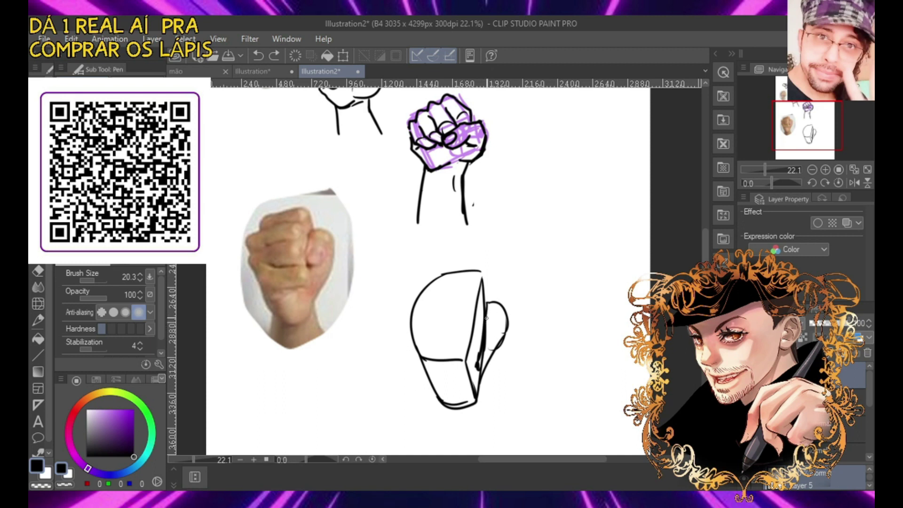
Try contour strokes across the thumb mass and undo them
{"action": "mouse_move", "coordinate": [489, 325]}
{"action": "left_mouse_down"}
{"action": "mouse_move", "coordinate": [504, 333]}
{"action": "mouse_move", "coordinate": [500, 347]}
{"action": "left_mouse_up"}
{"action": "mouse_move", "coordinate": [486, 306]}
{"action": "left_mouse_down"}
{"action": "mouse_move", "coordinate": [504, 315]}
{"action": "mouse_move", "coordinate": [504, 333]}
{"action": "mouse_move", "coordinate": [505, 324]}
{"action": "left_mouse_up"}
{"action": "key", "text": "ctrl+z"}
{"action": "key", "text": "ctrl+z"}
{"action": "key", "text": "ctrl+z"}
{"action": "key", "text": "ctrl+z"}
{"action": "key", "text": "ctrl+z"}
{"action": "key", "text": "ctrl+z"}
{"action": "key", "text": "ctrl+z"}
Sketch a grid of contour lines over the finger plane and lower palm to show their curvature
{"action": "mouse_move", "coordinate": [431, 359]}
{"action": "left_mouse_down"}
{"action": "mouse_move", "coordinate": [456, 412]}
{"action": "mouse_move", "coordinate": [450, 277]}
{"action": "mouse_move", "coordinate": [429, 343]}
{"action": "mouse_move", "coordinate": [450, 277]}
{"action": "mouse_move", "coordinate": [461, 277]}
{"action": "left_mouse_up"}
{"action": "key", "text": "ctrl+z"}
{"action": "left_click_drag", "start_coordinate": [444, 394], "coordinate": [457, 370]}
{"action": "mouse_move", "coordinate": [475, 275]}
{"action": "left_mouse_down"}
{"action": "mouse_move", "coordinate": [456, 357]}
{"action": "mouse_move", "coordinate": [465, 390]}
{"action": "left_mouse_up"}
{"action": "mouse_move", "coordinate": [413, 340]}
{"action": "left_mouse_down"}
{"action": "mouse_move", "coordinate": [457, 340]}
{"action": "mouse_move", "coordinate": [474, 316]}
{"action": "left_mouse_up"}
{"action": "left_click_drag", "start_coordinate": [411, 311], "coordinate": [473, 302]}
{"action": "left_click_drag", "start_coordinate": [424, 291], "coordinate": [480, 285]}
{"action": "mouse_move", "coordinate": [469, 337]}
{"action": "left_mouse_down"}
{"action": "mouse_move", "coordinate": [475, 353]}
{"action": "mouse_move", "coordinate": [481, 314]}
{"action": "left_mouse_up"}
{"action": "key", "text": "ctrl+z"}
{"action": "key", "text": "ctrl+z"}
{"action": "key", "text": "ctrl+z"}
{"action": "key", "text": "ctrl+z"}
{"action": "key", "text": "ctrl+z"}
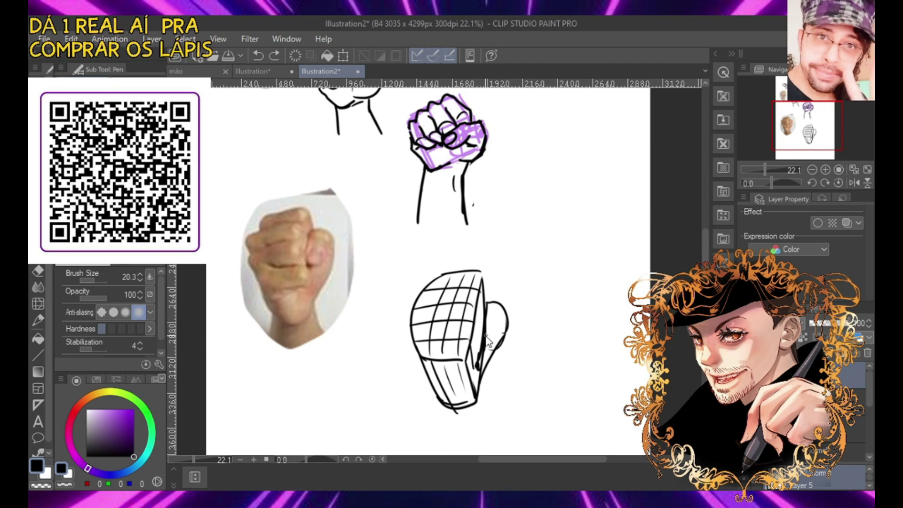
Undo the contour grid on the finger plane and lower palm
{"action": "key", "text": "ctrl+z"}
{"action": "key", "text": "ctrl+z"}
{"action": "key", "text": "ctrl+z"}
{"action": "key", "text": "ctrl+z"}
{"action": "key", "text": "ctrl+z"}
{"action": "key", "text": "ctrl+z"}
{"action": "key", "text": "ctrl+z"}
{"action": "key", "text": "ctrl+z"}
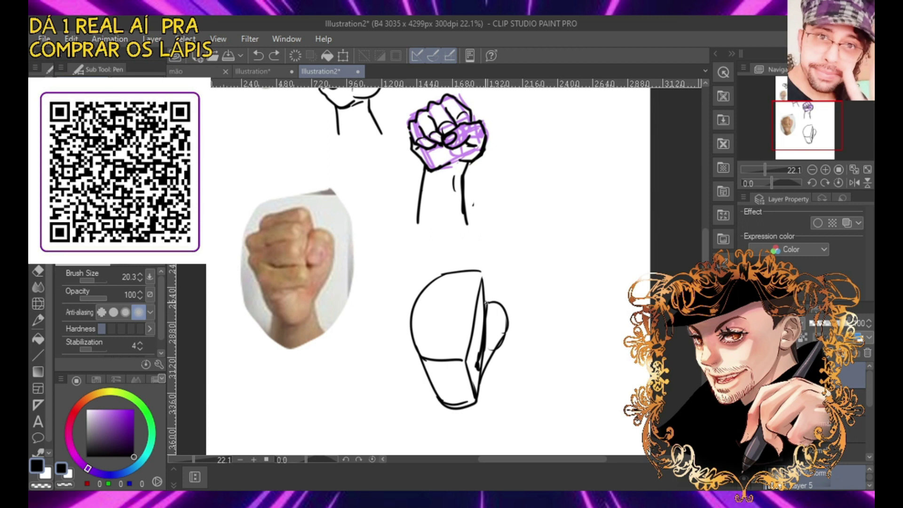
Draw the thumb's tip segment in red as a rounded block overlapping the top of the thumb mass
{"action": "left_click", "coordinate": [74, 410]}
{"action": "left_click", "coordinate": [134, 410]}
{"action": "mouse_move", "coordinate": [483, 283]}
{"action": "left_mouse_down"}
{"action": "mouse_move", "coordinate": [478, 322]}
{"action": "mouse_move", "coordinate": [493, 324]}
{"action": "left_mouse_up"}
{"action": "key", "text": "ctrl+z"}
{"action": "key", "text": "ctrl+z"}
{"action": "mouse_move", "coordinate": [483, 284]}
{"action": "left_mouse_down"}
{"action": "mouse_move", "coordinate": [479, 328]}
{"action": "mouse_move", "coordinate": [500, 314]}
{"action": "mouse_move", "coordinate": [502, 295]}
{"action": "mouse_move", "coordinate": [486, 296]}
{"action": "mouse_move", "coordinate": [504, 298]}
{"action": "mouse_move", "coordinate": [491, 331]}
{"action": "left_mouse_up"}
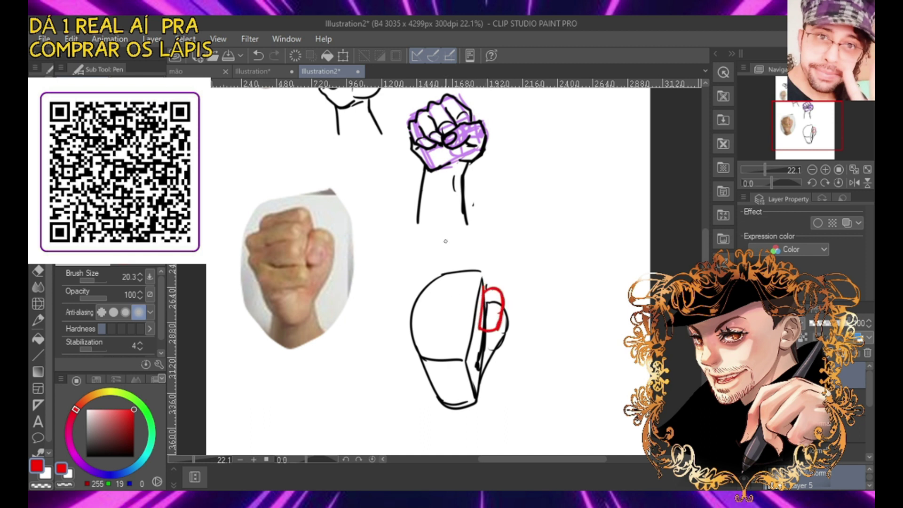
{"action": "left_click_drag", "start_coordinate": [307, 264], "coordinate": [320, 258]}
{"action": "key", "text": "ctrl+z"}
{"action": "left_click_drag", "start_coordinate": [480, 329], "coordinate": [498, 326]}
Draw two slightly curved red lines across the finger plane to separate the upper fingers, folding the first one over the side plane
{"action": "scroll", "coordinate": [485, 434], "scroll_direction": "up", "scroll_amount": 3}
{"action": "scroll", "coordinate": [533, 398], "scroll_direction": "down", "scroll_amount": 1}
{"action": "scroll", "coordinate": [467, 354], "scroll_direction": "down", "scroll_amount": 1}
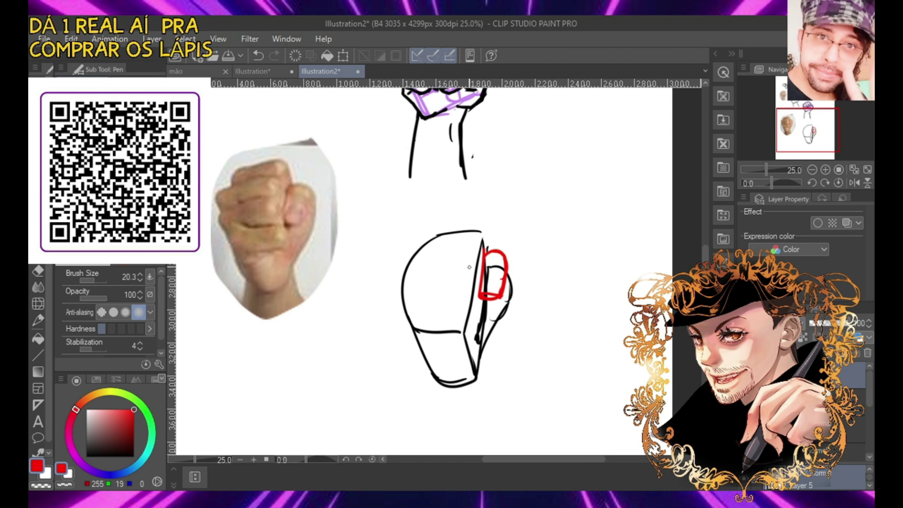
{"action": "left_click_drag", "start_coordinate": [479, 313], "coordinate": [482, 270]}
{"action": "key", "text": "ctrl+z"}
{"action": "mouse_move", "coordinate": [414, 261]}
{"action": "left_mouse_down"}
{"action": "mouse_move", "coordinate": [474, 259]}
{"action": "mouse_move", "coordinate": [414, 270]}
{"action": "mouse_move", "coordinate": [472, 263]}
{"action": "left_mouse_up"}
{"action": "key", "text": "ctrl+z"}
{"action": "left_click_drag", "start_coordinate": [403, 296], "coordinate": [469, 284]}
{"action": "key", "text": "ctrl+z"}
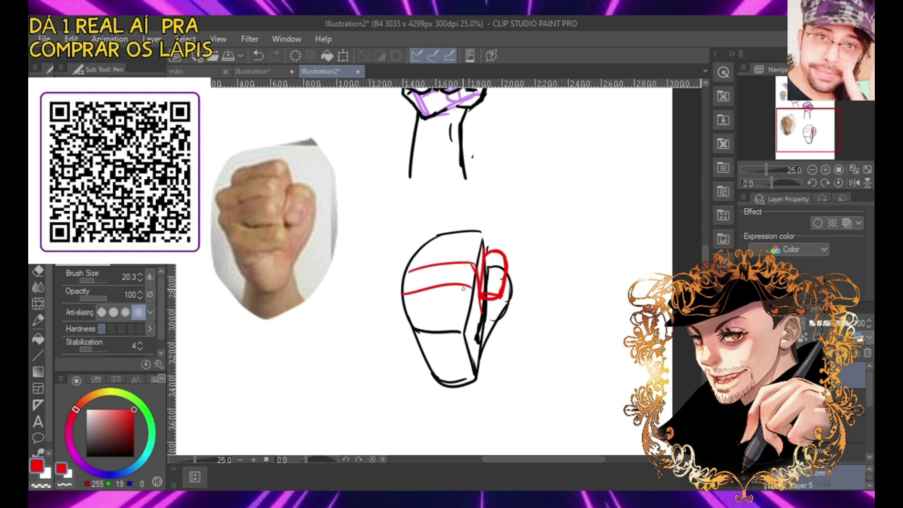
Add a third red dividing line across the finger plane, with slanted folds running down the side plane
{"action": "left_click_drag", "start_coordinate": [478, 326], "coordinate": [470, 290]}
{"action": "left_click_drag", "start_coordinate": [404, 317], "coordinate": [466, 308]}
{"action": "key", "text": "ctrl+z"}
{"action": "mouse_move", "coordinate": [410, 313]}
{"action": "left_mouse_down"}
{"action": "mouse_move", "coordinate": [472, 307]}
{"action": "mouse_move", "coordinate": [479, 327]}
{"action": "left_mouse_up"}
{"action": "key", "text": "ctrl+z"}
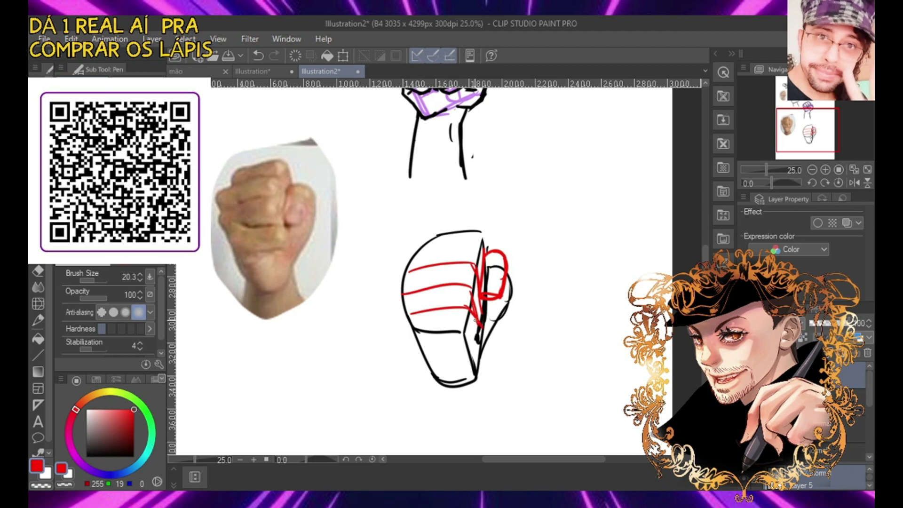
Draw the little finger's lower edge and the index finger's curved upper edge in red
{"action": "left_click_drag", "start_coordinate": [419, 333], "coordinate": [476, 325]}
{"action": "mouse_move", "coordinate": [407, 261]}
{"action": "left_mouse_down"}
{"action": "mouse_move", "coordinate": [466, 238]}
{"action": "mouse_move", "coordinate": [481, 270]}
{"action": "left_mouse_up"}
{"action": "key", "text": "ctrl+z"}
{"action": "key", "text": "ctrl+z"}
{"action": "mouse_move", "coordinate": [467, 237]}
{"action": "left_mouse_down"}
{"action": "mouse_move", "coordinate": [484, 270]}
{"action": "mouse_move", "coordinate": [469, 240]}
{"action": "mouse_move", "coordinate": [485, 267]}
{"action": "mouse_move", "coordinate": [483, 242]}
{"action": "mouse_move", "coordinate": [472, 269]}
{"action": "mouse_move", "coordinate": [487, 225]}
{"action": "mouse_move", "coordinate": [474, 277]}
{"action": "mouse_move", "coordinate": [486, 227]}
{"action": "mouse_move", "coordinate": [468, 251]}
{"action": "left_mouse_up"}
{"action": "key", "text": "ctrl+z"}
{"action": "key", "text": "ctrl+z"}
{"action": "key", "text": "ctrl+z"}
{"action": "key", "text": "ctrl+z"}
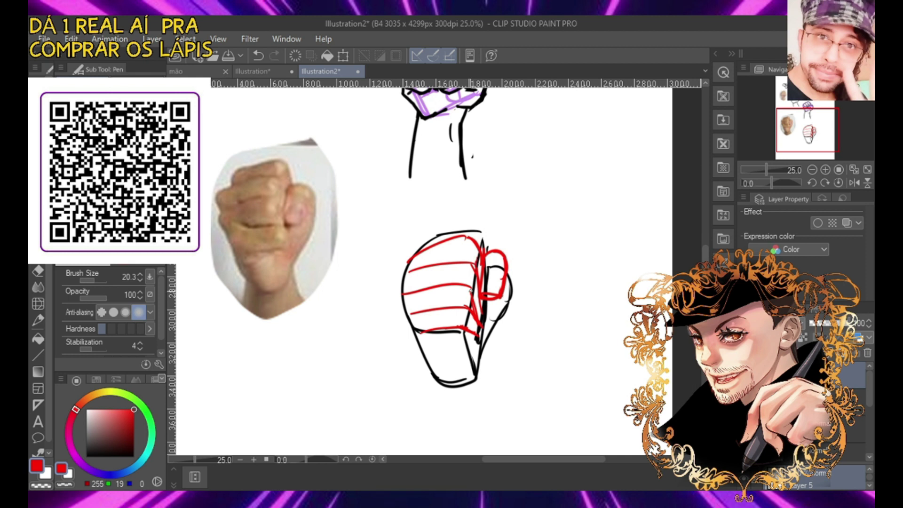
Try marking the finger bend along the side plane and on the photo's index finger, and undo the strokes
{"action": "mouse_move", "coordinate": [466, 326]}
{"action": "left_mouse_down"}
{"action": "mouse_move", "coordinate": [487, 206]}
{"action": "mouse_move", "coordinate": [468, 244]}
{"action": "left_mouse_up"}
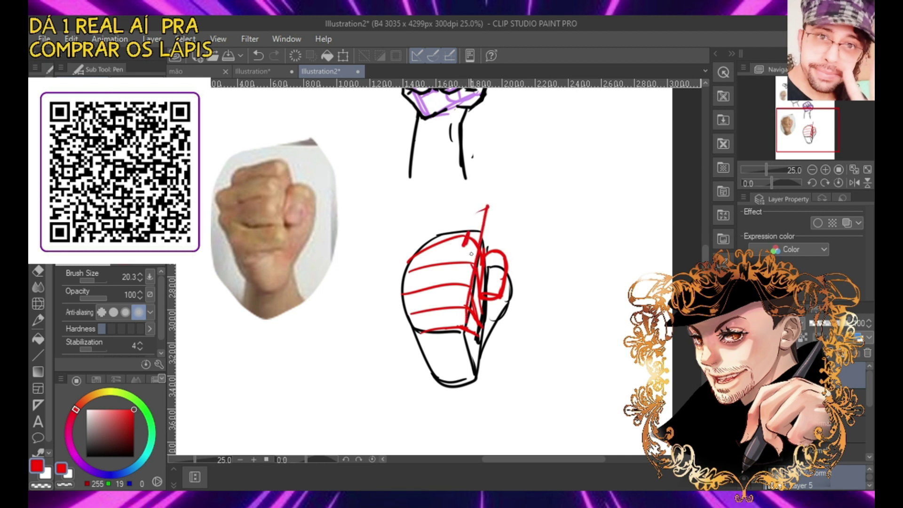
{"action": "mouse_move", "coordinate": [244, 163]}
{"action": "left_mouse_down"}
{"action": "mouse_move", "coordinate": [284, 143]}
{"action": "mouse_move", "coordinate": [285, 151]}
{"action": "left_mouse_up"}
{"action": "key", "text": "ctrl+z"}
{"action": "key", "text": "ctrl+z"}
{"action": "left_click_drag", "start_coordinate": [465, 245], "coordinate": [461, 257]}
{"action": "key", "text": "ctrl+z"}
{"action": "key", "text": "ctrl+z"}
{"action": "key", "text": "ctrl+z"}
{"action": "key", "text": "ctrl+z"}
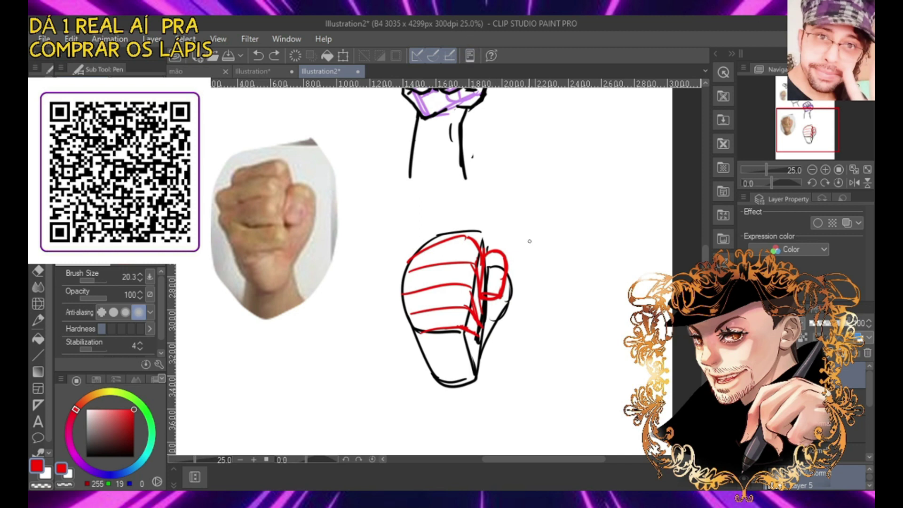
Recolour the third fist's sketch layer blue and add a new layer for inking in black
{"action": "left_click", "coordinate": [858, 338]}
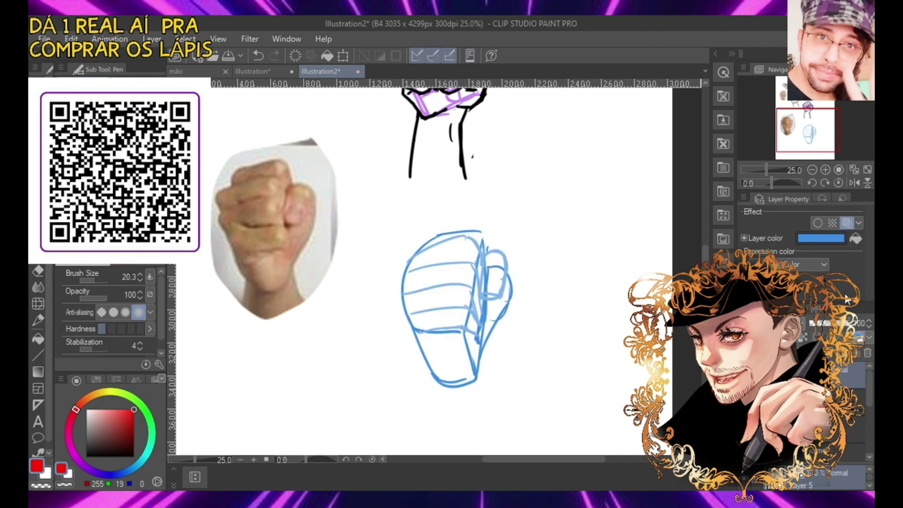
{"action": "key", "text": "ctrl+shift+n"}
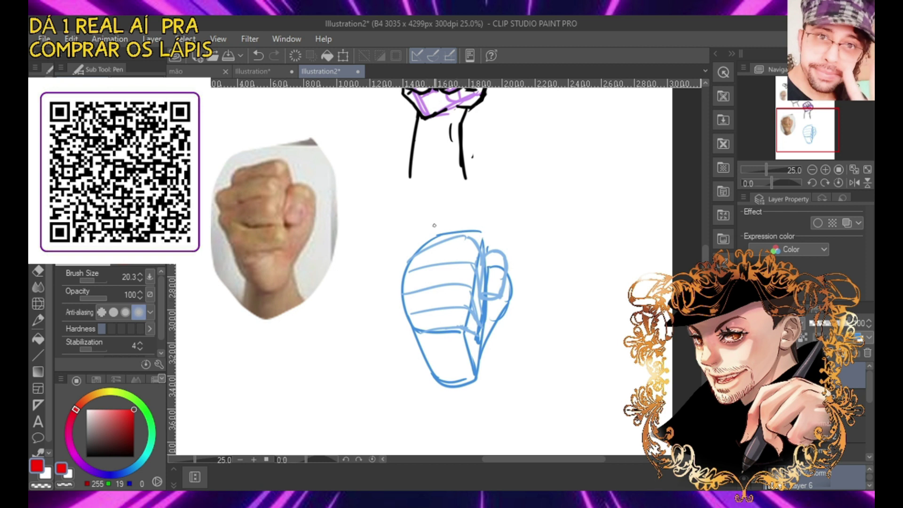
{"action": "mouse_move", "coordinate": [404, 295]}
{"action": "left_mouse_down"}
{"action": "mouse_move", "coordinate": [398, 283]}
{"action": "mouse_move", "coordinate": [409, 268]}
{"action": "left_mouse_up"}
{"action": "key", "text": "ctrl+z"}
{"action": "left_click_drag", "start_coordinate": [119, 419], "coordinate": [134, 457]}
Ink the outer knuckle contour, the curved palm edge below it, and the palm's rounded thumb-side edge
{"action": "mouse_move", "coordinate": [402, 293]}
{"action": "left_mouse_down"}
{"action": "mouse_move", "coordinate": [413, 268]}
{"action": "mouse_move", "coordinate": [400, 301]}
{"action": "mouse_move", "coordinate": [413, 320]}
{"action": "mouse_move", "coordinate": [407, 296]}
{"action": "mouse_move", "coordinate": [433, 368]}
{"action": "mouse_move", "coordinate": [456, 386]}
{"action": "left_mouse_up"}
{"action": "key", "text": "ctrl+z"}
{"action": "key", "text": "ctrl+z"}
{"action": "mouse_move", "coordinate": [415, 331]}
{"action": "left_mouse_down"}
{"action": "mouse_move", "coordinate": [423, 357]}
{"action": "mouse_move", "coordinate": [458, 386]}
{"action": "mouse_move", "coordinate": [473, 381]}
{"action": "mouse_move", "coordinate": [475, 334]}
{"action": "left_mouse_up"}
{"action": "key", "text": "ctrl+z"}
{"action": "left_click_drag", "start_coordinate": [476, 377], "coordinate": [474, 336]}
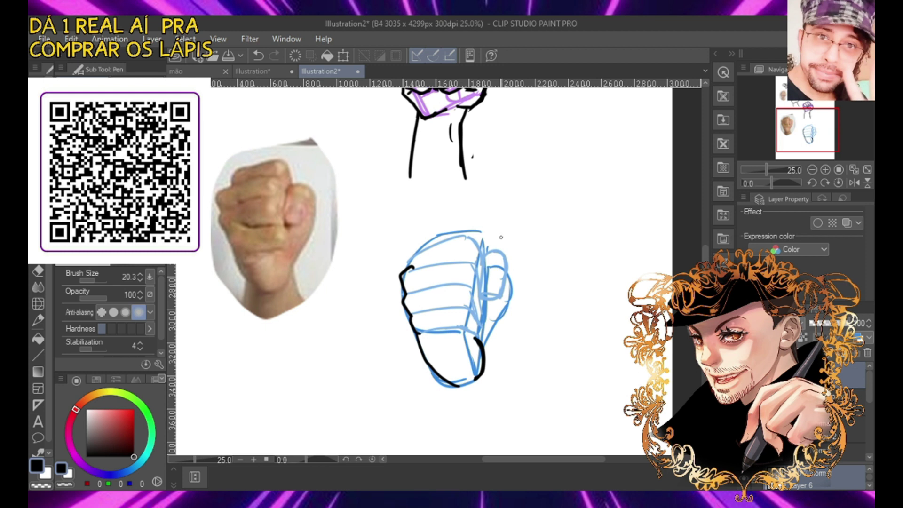
Ink the little finger's upper line bending down over the side plane, and a short line along its lower edge
{"action": "mouse_move", "coordinate": [421, 308]}
{"action": "left_mouse_down"}
{"action": "mouse_move", "coordinate": [457, 305]}
{"action": "mouse_move", "coordinate": [479, 323]}
{"action": "mouse_move", "coordinate": [470, 310]}
{"action": "mouse_move", "coordinate": [481, 323]}
{"action": "mouse_move", "coordinate": [455, 335]}
{"action": "mouse_move", "coordinate": [467, 331]}
{"action": "left_mouse_up"}
{"action": "key", "text": "ctrl+z"}
{"action": "key", "text": "ctrl+z"}
{"action": "key", "text": "ctrl+z"}
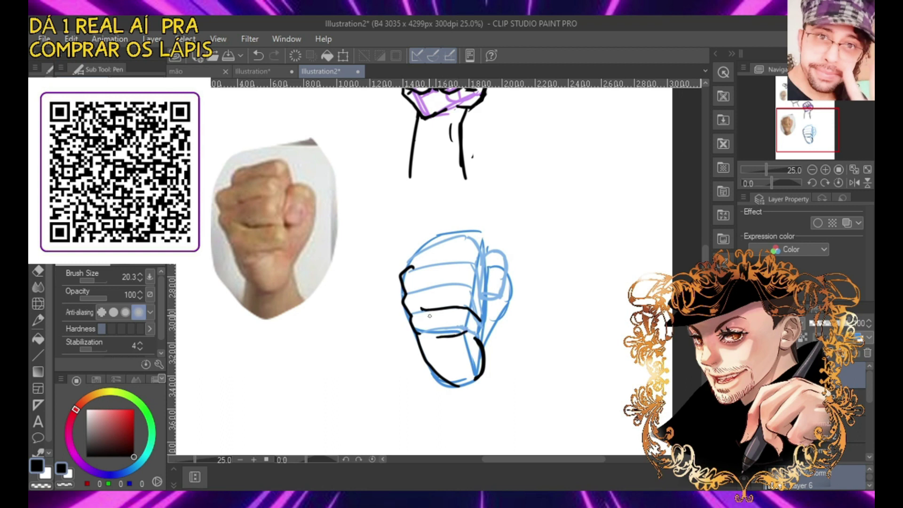
Refine the little finger's lower edge and ink the small fold where its tip meets the palm
{"action": "left_click_drag", "start_coordinate": [423, 309], "coordinate": [435, 340]}
{"action": "mouse_move", "coordinate": [428, 321]}
{"action": "left_mouse_down"}
{"action": "mouse_move", "coordinate": [434, 338]}
{"action": "mouse_move", "coordinate": [472, 336]}
{"action": "mouse_move", "coordinate": [436, 340]}
{"action": "left_mouse_up"}
{"action": "key", "text": "ctrl+z"}
{"action": "key", "text": "ctrl+z"}
{"action": "key", "text": "ctrl+z"}
{"action": "key", "text": "ctrl+z"}
{"action": "mouse_move", "coordinate": [469, 336]}
{"action": "left_mouse_down"}
{"action": "mouse_move", "coordinate": [478, 319]}
{"action": "mouse_move", "coordinate": [475, 338]}
{"action": "left_mouse_up"}
{"action": "left_click_drag", "start_coordinate": [477, 340], "coordinate": [460, 330]}
{"action": "key", "text": "ctrl+z"}
Ink the dividing line between the middle and ring fingers, curving it down along the ring finger's bend
{"action": "left_click_drag", "start_coordinate": [418, 289], "coordinate": [469, 282]}
{"action": "key", "text": "ctrl+z"}
{"action": "key", "text": "ctrl+z"}
{"action": "key", "text": "ctrl+z"}
{"action": "left_click_drag", "start_coordinate": [242, 201], "coordinate": [281, 191]}
{"action": "key", "text": "ctrl+z"}
{"action": "key", "text": "ctrl+z"}
{"action": "mouse_move", "coordinate": [467, 283]}
{"action": "left_mouse_down"}
{"action": "mouse_move", "coordinate": [486, 314]}
{"action": "mouse_move", "coordinate": [482, 323]}
{"action": "left_mouse_up"}
{"action": "key", "text": "ctrl+z"}
{"action": "key", "text": "ctrl+z"}
{"action": "key", "text": "ctrl+z"}
{"action": "key", "text": "ctrl+z"}
Ink the dividing line between the index and middle fingers, curving it down over the side plane
{"action": "left_click_drag", "start_coordinate": [415, 266], "coordinate": [447, 261]}
{"action": "key", "text": "ctrl+z"}
{"action": "mouse_move", "coordinate": [218, 192]}
{"action": "left_mouse_down"}
{"action": "mouse_move", "coordinate": [237, 179]}
{"action": "mouse_move", "coordinate": [271, 179]}
{"action": "left_mouse_up"}
{"action": "key", "text": "ctrl+z"}
{"action": "key", "text": "ctrl+z"}
{"action": "key", "text": "ctrl+z"}
{"action": "mouse_move", "coordinate": [407, 268]}
{"action": "left_mouse_down"}
{"action": "mouse_move", "coordinate": [462, 255]}
{"action": "mouse_move", "coordinate": [481, 283]}
{"action": "left_mouse_up"}
{"action": "key", "text": "ctrl+z"}
{"action": "key", "text": "ctrl+z"}
{"action": "key", "text": "ctrl+z"}
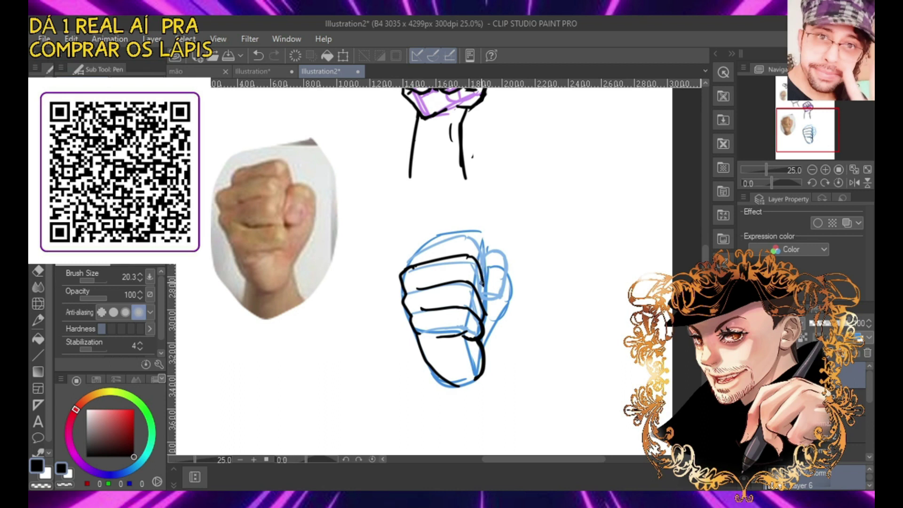
Ink the index finger's top contour and bend, and add short lines marking the fingers' inner plane change
{"action": "mouse_move", "coordinate": [413, 267]}
{"action": "left_mouse_down"}
{"action": "mouse_move", "coordinate": [425, 244]}
{"action": "mouse_move", "coordinate": [474, 230]}
{"action": "left_mouse_up"}
{"action": "key", "text": "ctrl+z"}
{"action": "key", "text": "ctrl+z"}
{"action": "mouse_move", "coordinate": [428, 248]}
{"action": "left_mouse_down"}
{"action": "mouse_move", "coordinate": [467, 227]}
{"action": "mouse_move", "coordinate": [485, 267]}
{"action": "left_mouse_up"}
{"action": "key", "text": "ctrl+z"}
{"action": "key", "text": "ctrl+z"}
{"action": "key", "text": "ctrl+z"}
{"action": "mouse_move", "coordinate": [466, 229]}
{"action": "left_mouse_down"}
{"action": "mouse_move", "coordinate": [483, 260]}
{"action": "mouse_move", "coordinate": [470, 251]}
{"action": "left_mouse_up"}
{"action": "left_click_drag", "start_coordinate": [467, 265], "coordinate": [469, 330]}
{"action": "key", "text": "ctrl+z"}
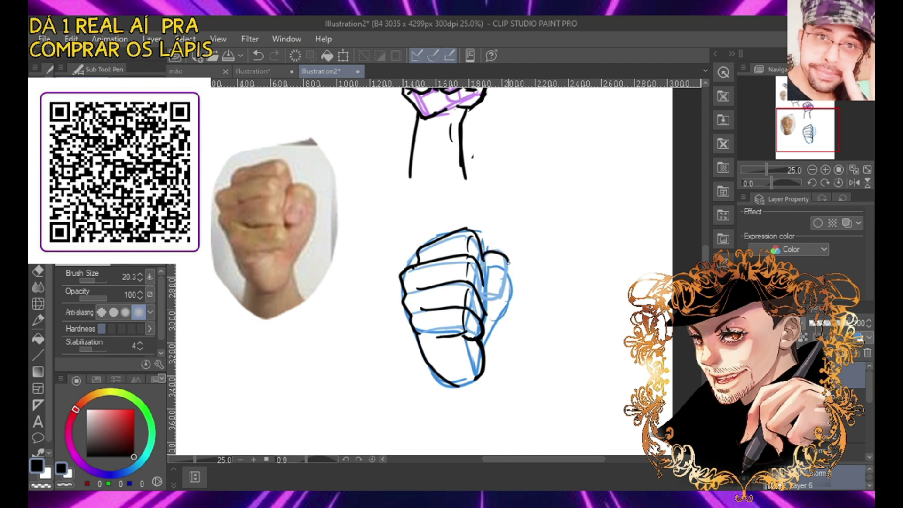
Ink the thumb's rounded tip with its nail and the outer contour of the thumb base
{"action": "mouse_move", "coordinate": [482, 257]}
{"action": "left_mouse_down"}
{"action": "mouse_move", "coordinate": [481, 295]}
{"action": "mouse_move", "coordinate": [498, 298]}
{"action": "mouse_move", "coordinate": [486, 300]}
{"action": "mouse_move", "coordinate": [509, 273]}
{"action": "mouse_move", "coordinate": [496, 296]}
{"action": "mouse_move", "coordinate": [501, 308]}
{"action": "mouse_move", "coordinate": [497, 294]}
{"action": "left_mouse_up"}
{"action": "key", "text": "ctrl+z"}
{"action": "key", "text": "ctrl+z"}
{"action": "key", "text": "ctrl+z"}
{"action": "key", "text": "ctrl+z"}
{"action": "key", "text": "ctrl+z"}
{"action": "key", "text": "ctrl+z"}
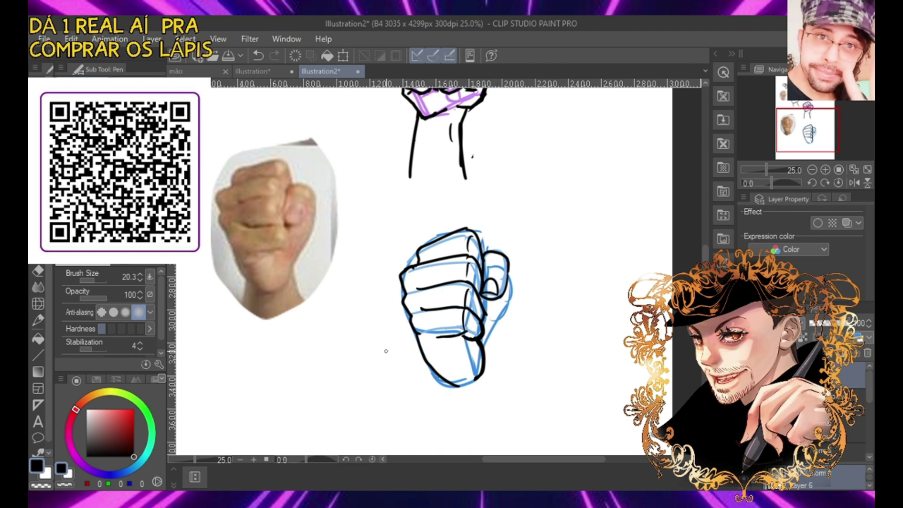
{"action": "left_click_drag", "start_coordinate": [508, 278], "coordinate": [490, 324]}
Try extra strokes over the second fist's thumb and index finger and undo them
{"action": "left_click_drag", "start_coordinate": [704, 259], "coordinate": [704, 221]}
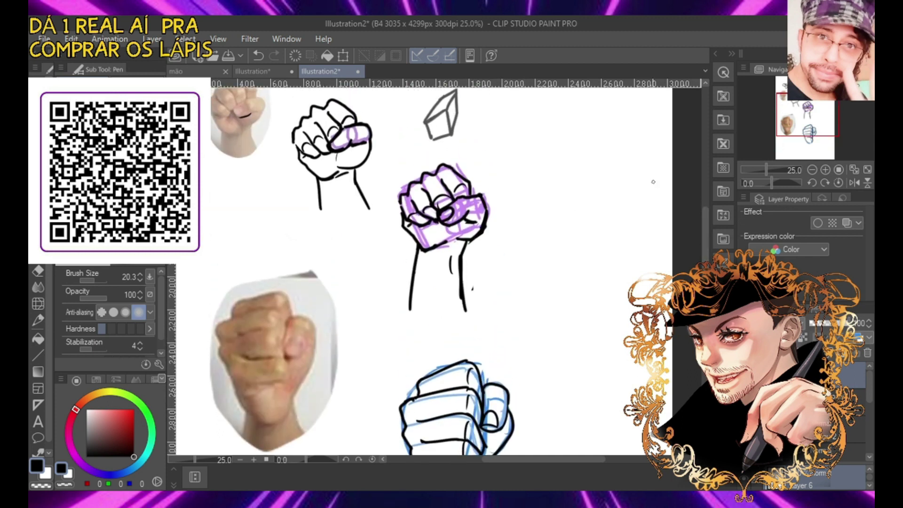
{"action": "left_click_drag", "start_coordinate": [480, 202], "coordinate": [446, 214]}
{"action": "key", "text": "ctrl+z"}
{"action": "mouse_move", "coordinate": [466, 166]}
{"action": "left_mouse_down"}
{"action": "mouse_move", "coordinate": [418, 199]}
{"action": "mouse_move", "coordinate": [464, 188]}
{"action": "left_mouse_up"}
{"action": "key", "text": "ctrl+z"}
{"action": "left_click_drag", "start_coordinate": [507, 168], "coordinate": [478, 180]}
{"action": "mouse_move", "coordinate": [480, 172]}
{"action": "left_mouse_down"}
{"action": "mouse_move", "coordinate": [475, 185]}
{"action": "mouse_move", "coordinate": [487, 181]}
{"action": "left_mouse_up"}
{"action": "key", "text": "ctrl+z"}
{"action": "key", "text": "ctrl+z"}
{"action": "scroll", "coordinate": [706, 255], "scroll_direction": "down", "scroll_amount": 3}
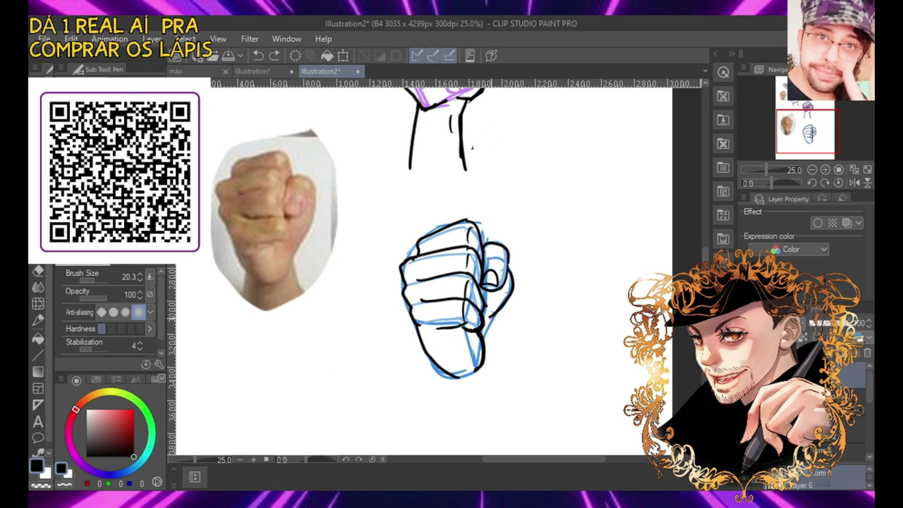
Ink the two forearm contours running down from the third fist, flaring toward the open ends
{"action": "mouse_move", "coordinate": [492, 316]}
{"action": "left_mouse_down"}
{"action": "mouse_move", "coordinate": [485, 327]}
{"action": "mouse_move", "coordinate": [515, 422]}
{"action": "left_mouse_up"}
{"action": "left_click_drag", "start_coordinate": [439, 369], "coordinate": [423, 434]}
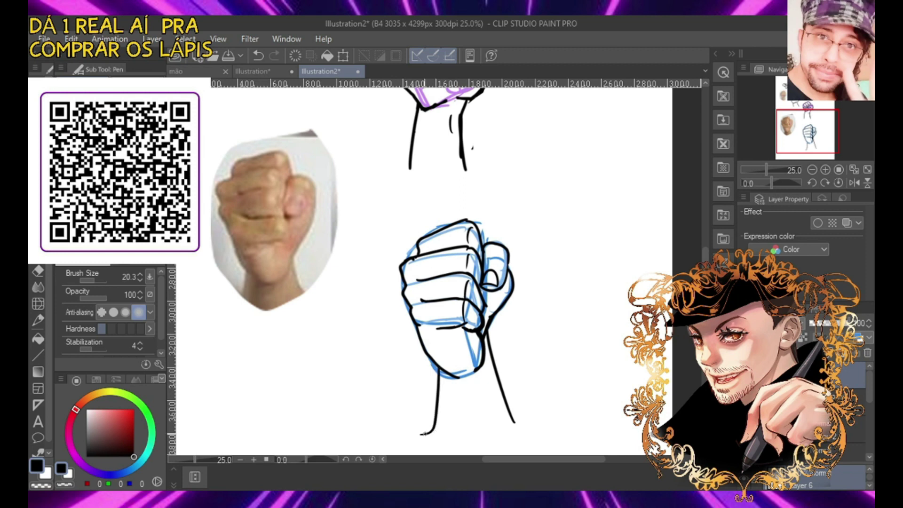
{"action": "scroll", "coordinate": [489, 291], "scroll_direction": "down", "scroll_amount": 6}
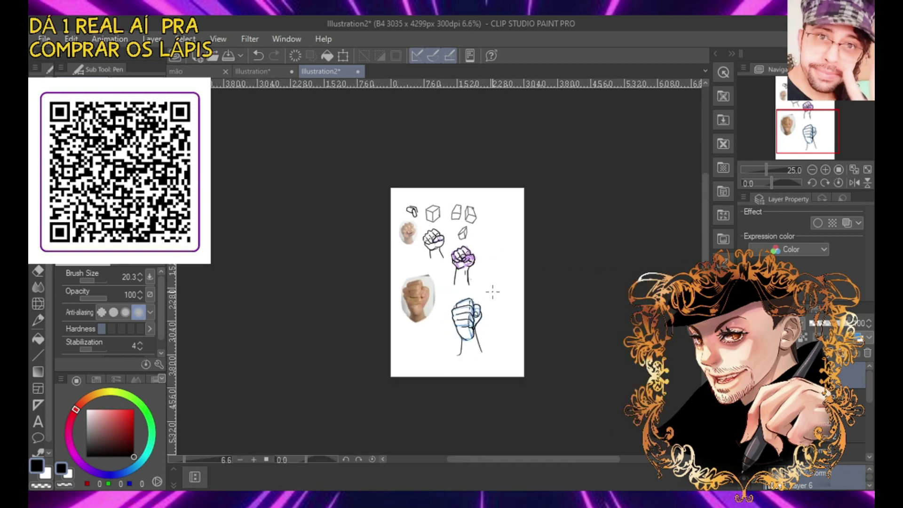
{"action": "scroll", "coordinate": [489, 291], "scroll_direction": "up", "scroll_amount": 4}
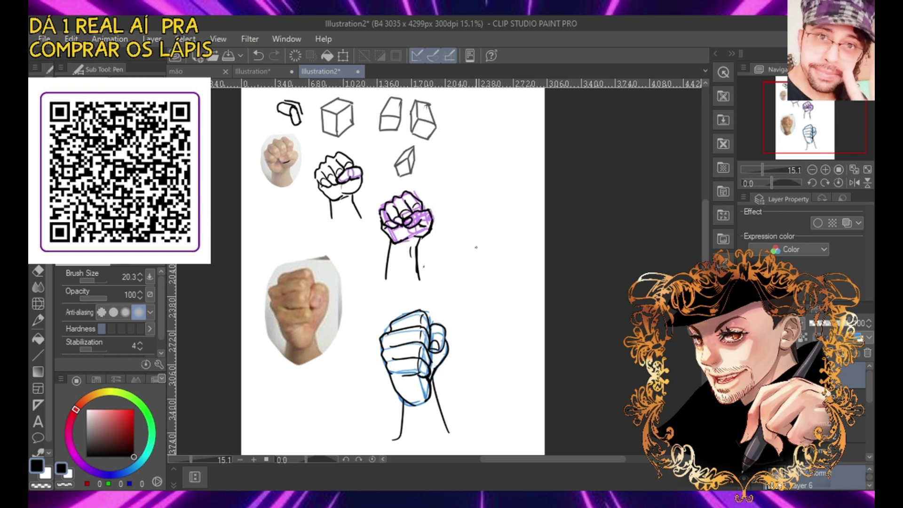
{"action": "left_click_drag", "start_coordinate": [444, 253], "coordinate": [498, 257]}
{"action": "key", "text": "ctrl+z"}
{"action": "key", "text": "ctrl+z"}
{"action": "key", "text": "ctrl+z"}
{"action": "key", "text": "ctrl+z"}
{"action": "key", "text": "ctrl+z"}
{"action": "key", "text": "ctrl+z"}
Draw a side-view pointing hand beside the second fist, with the index finger extended and the other fingers curled
{"action": "scroll", "coordinate": [468, 254], "scroll_direction": "up", "scroll_amount": 3}
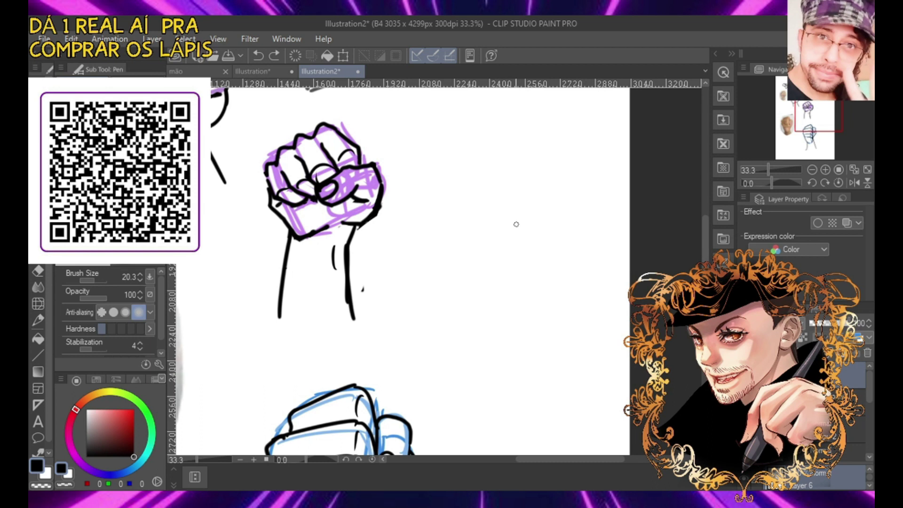
{"action": "mouse_move", "coordinate": [462, 253]}
{"action": "left_mouse_down"}
{"action": "mouse_move", "coordinate": [581, 236]}
{"action": "mouse_move", "coordinate": [566, 252]}
{"action": "mouse_move", "coordinate": [524, 258]}
{"action": "mouse_move", "coordinate": [525, 269]}
{"action": "left_mouse_up"}
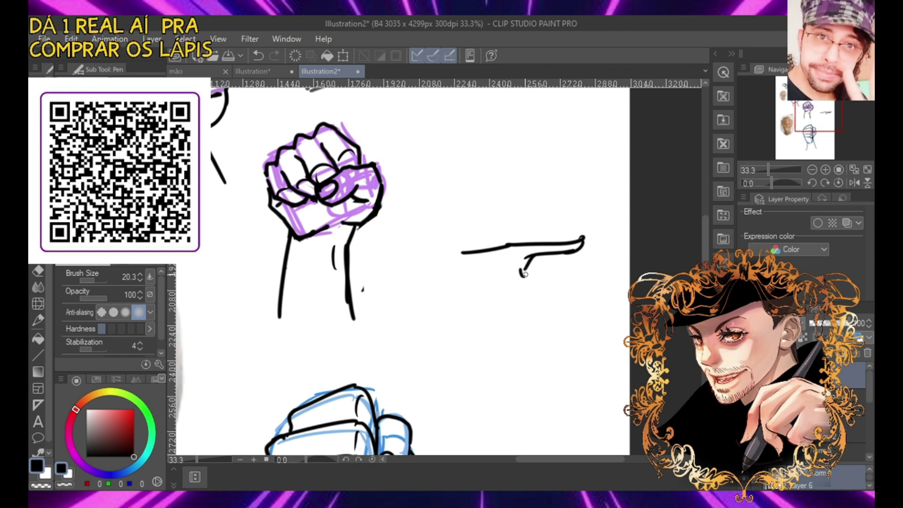
{"action": "mouse_move", "coordinate": [521, 264]}
{"action": "left_mouse_down"}
{"action": "mouse_move", "coordinate": [544, 285]}
{"action": "mouse_move", "coordinate": [524, 292]}
{"action": "left_mouse_up"}
{"action": "mouse_move", "coordinate": [549, 256]}
{"action": "left_mouse_down"}
{"action": "mouse_move", "coordinate": [551, 275]}
{"action": "mouse_move", "coordinate": [564, 271]}
{"action": "mouse_move", "coordinate": [555, 275]}
{"action": "mouse_move", "coordinate": [557, 267]}
{"action": "mouse_move", "coordinate": [553, 277]}
{"action": "mouse_move", "coordinate": [566, 273]}
{"action": "mouse_move", "coordinate": [546, 284]}
{"action": "mouse_move", "coordinate": [530, 259]}
{"action": "mouse_move", "coordinate": [521, 291]}
{"action": "mouse_move", "coordinate": [470, 268]}
{"action": "mouse_move", "coordinate": [489, 277]}
{"action": "mouse_move", "coordinate": [447, 280]}
{"action": "left_mouse_up"}
{"action": "key", "text": "ctrl+z"}
{"action": "key", "text": "ctrl+z"}
{"action": "key", "text": "ctrl+z"}
{"action": "key", "text": "ctrl+z"}
{"action": "key", "text": "ctrl+z"}
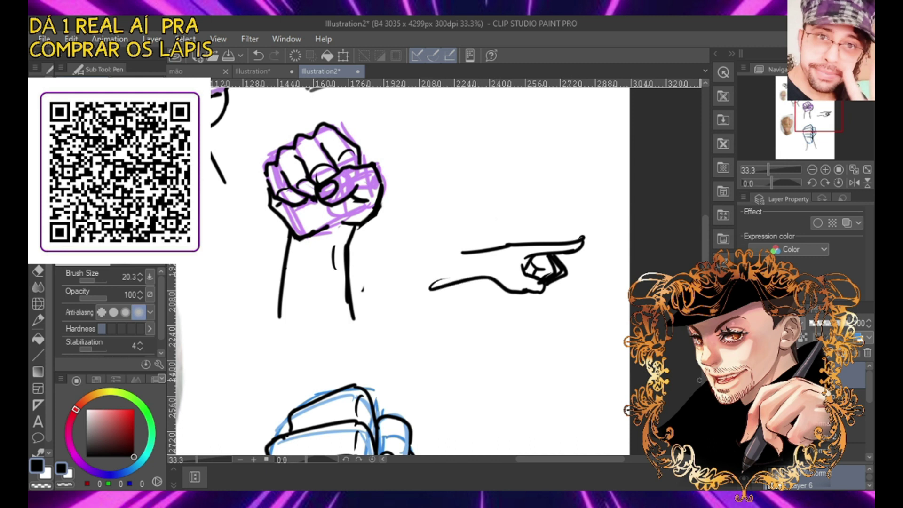
Lengthen the side-view hand's index finger with a more pointed tip
{"action": "mouse_move", "coordinate": [593, 247]}
{"action": "left_mouse_down"}
{"action": "mouse_move", "coordinate": [576, 241]}
{"action": "mouse_move", "coordinate": [595, 239]}
{"action": "mouse_move", "coordinate": [561, 254]}
{"action": "left_mouse_up"}
{"action": "key", "text": "ctrl+z"}
{"action": "key", "text": "ctrl+z"}
{"action": "key", "text": "ctrl+z"}
{"action": "key", "text": "ctrl+z"}
{"action": "key", "text": "ctrl+z"}
Draw the knuckles and curled fingers of a new front-view hand above the side-view pointing hand
{"action": "mouse_move", "coordinate": [487, 129]}
{"action": "left_mouse_down"}
{"action": "mouse_move", "coordinate": [522, 144]}
{"action": "mouse_move", "coordinate": [514, 123]}
{"action": "mouse_move", "coordinate": [562, 143]}
{"action": "mouse_move", "coordinate": [548, 132]}
{"action": "mouse_move", "coordinate": [566, 152]}
{"action": "left_mouse_up"}
{"action": "key", "text": "ctrl+z"}
{"action": "key", "text": "ctrl+z"}
{"action": "key", "text": "ctrl+z"}
{"action": "key", "text": "ctrl+z"}
{"action": "key", "text": "ctrl+z"}
{"action": "mouse_move", "coordinate": [500, 138]}
{"action": "left_mouse_down"}
{"action": "mouse_move", "coordinate": [498, 168]}
{"action": "mouse_move", "coordinate": [522, 139]}
{"action": "mouse_move", "coordinate": [565, 163]}
{"action": "mouse_move", "coordinate": [513, 189]}
{"action": "left_mouse_up"}
{"action": "key", "text": "ctrl+z"}
{"action": "left_click_drag", "start_coordinate": [561, 164], "coordinate": [506, 184]}
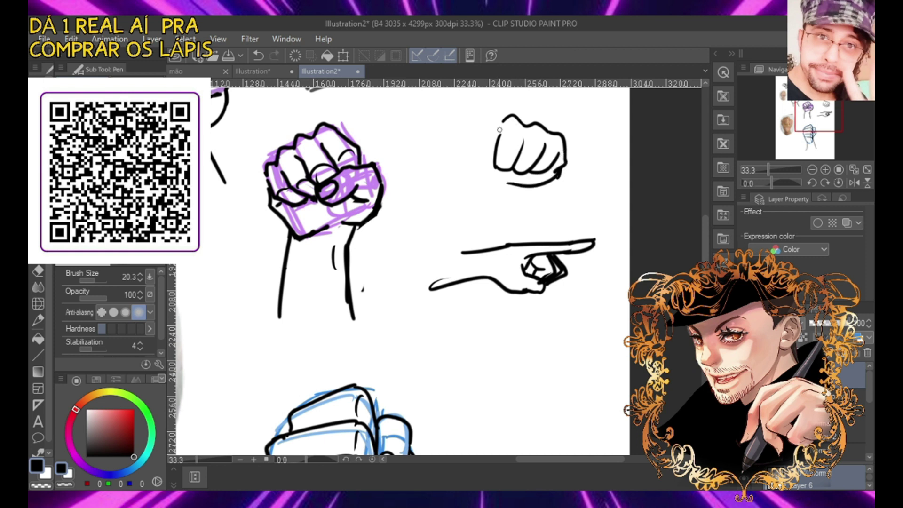
Add a raised, foreshortened index finger with crease lines at its base to the front-view hand
{"action": "mouse_move", "coordinate": [497, 136]}
{"action": "left_mouse_down"}
{"action": "mouse_move", "coordinate": [489, 151]}
{"action": "mouse_move", "coordinate": [499, 116]}
{"action": "mouse_move", "coordinate": [510, 112]}
{"action": "mouse_move", "coordinate": [522, 124]}
{"action": "mouse_move", "coordinate": [481, 112]}
{"action": "mouse_move", "coordinate": [473, 95]}
{"action": "mouse_move", "coordinate": [457, 118]}
{"action": "mouse_move", "coordinate": [475, 132]}
{"action": "mouse_move", "coordinate": [483, 123]}
{"action": "mouse_move", "coordinate": [481, 138]}
{"action": "left_mouse_up"}
{"action": "key", "text": "ctrl+z"}
{"action": "key", "text": "ctrl+z"}
{"action": "key", "text": "ctrl+z"}
{"action": "key", "text": "ctrl+z"}
{"action": "key", "text": "ctrl+z"}
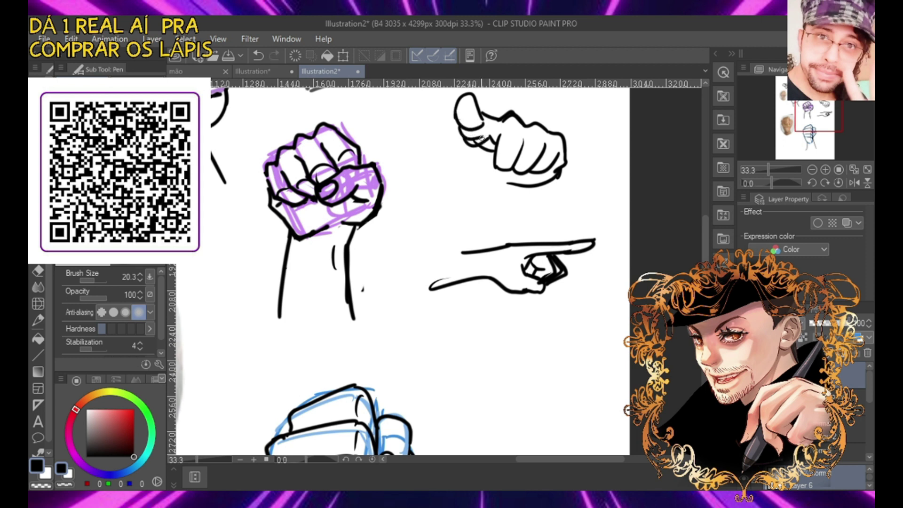
{"action": "key", "text": "ctrl+z"}
{"action": "key", "text": "ctrl+z"}
{"action": "scroll", "coordinate": [484, 358], "scroll_direction": "down", "scroll_amount": 1}
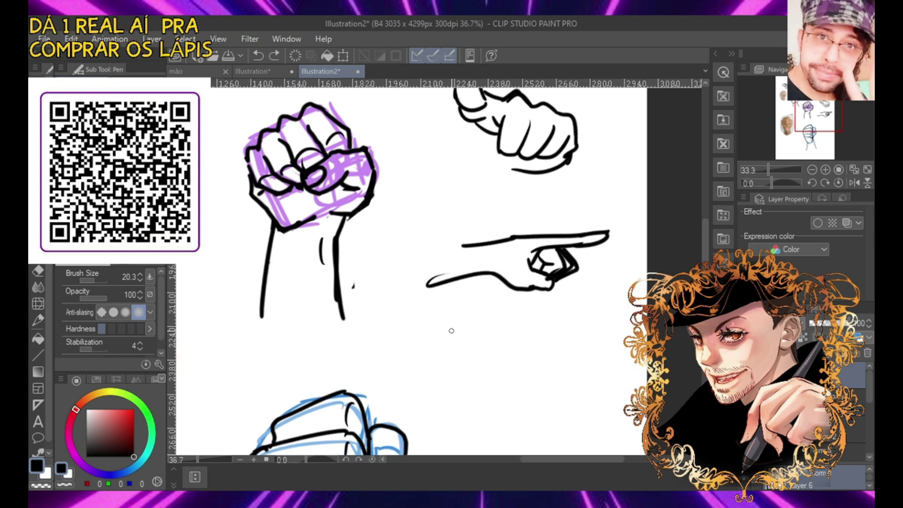
Reshape the front-view index finger and draw the hand's outer contour and the folded thumb beneath it
{"action": "scroll", "coordinate": [484, 358], "scroll_direction": "up", "scroll_amount": 2}
{"action": "key", "text": "ctrl+z"}
{"action": "key", "text": "ctrl+z"}
{"action": "mouse_move", "coordinate": [505, 224]}
{"action": "left_mouse_down"}
{"action": "mouse_move", "coordinate": [497, 195]}
{"action": "mouse_move", "coordinate": [481, 237]}
{"action": "mouse_move", "coordinate": [495, 235]}
{"action": "mouse_move", "coordinate": [487, 252]}
{"action": "mouse_move", "coordinate": [501, 243]}
{"action": "mouse_move", "coordinate": [452, 258]}
{"action": "left_mouse_up"}
{"action": "key", "text": "ctrl+z"}
{"action": "key", "text": "ctrl+z"}
{"action": "key", "text": "ctrl+z"}
{"action": "key", "text": "ctrl+z"}
{"action": "key", "text": "ctrl+z"}
{"action": "mouse_move", "coordinate": [472, 241]}
{"action": "left_mouse_down"}
{"action": "mouse_move", "coordinate": [455, 273]}
{"action": "mouse_move", "coordinate": [466, 299]}
{"action": "mouse_move", "coordinate": [517, 302]}
{"action": "mouse_move", "coordinate": [513, 285]}
{"action": "mouse_move", "coordinate": [479, 289]}
{"action": "mouse_move", "coordinate": [469, 270]}
{"action": "mouse_move", "coordinate": [493, 279]}
{"action": "left_mouse_up"}
{"action": "key", "text": "ctrl+z"}
{"action": "key", "text": "ctrl+z"}
{"action": "key", "text": "ctrl+z"}
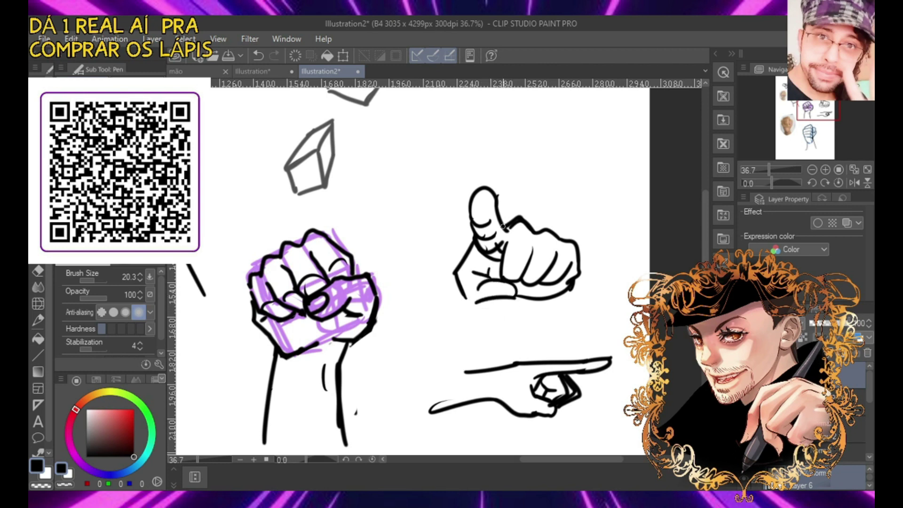
Redraw the front-view index fingertip as a larger rounded end with a spiral inside
{"action": "mouse_move", "coordinate": [480, 202]}
{"action": "left_mouse_down"}
{"action": "mouse_move", "coordinate": [487, 212]}
{"action": "mouse_move", "coordinate": [488, 190]}
{"action": "mouse_move", "coordinate": [474, 214]}
{"action": "mouse_move", "coordinate": [466, 210]}
{"action": "mouse_move", "coordinate": [489, 184]}
{"action": "left_mouse_up"}
{"action": "key", "text": "ctrl+z"}
{"action": "key", "text": "ctrl+z"}
{"action": "mouse_move", "coordinate": [479, 226]}
{"action": "left_mouse_down"}
{"action": "mouse_move", "coordinate": [491, 190]}
{"action": "mouse_move", "coordinate": [498, 219]}
{"action": "left_mouse_up"}
{"action": "key", "text": "ctrl+z"}
{"action": "key", "text": "ctrl+z"}
{"action": "left_click_drag", "start_coordinate": [485, 181], "coordinate": [495, 219]}
{"action": "key", "text": "ctrl+z"}
{"action": "key", "text": "ctrl+z"}
{"action": "mouse_move", "coordinate": [487, 181]}
{"action": "left_mouse_down"}
{"action": "mouse_move", "coordinate": [500, 225]}
{"action": "mouse_move", "coordinate": [480, 198]}
{"action": "left_mouse_up"}
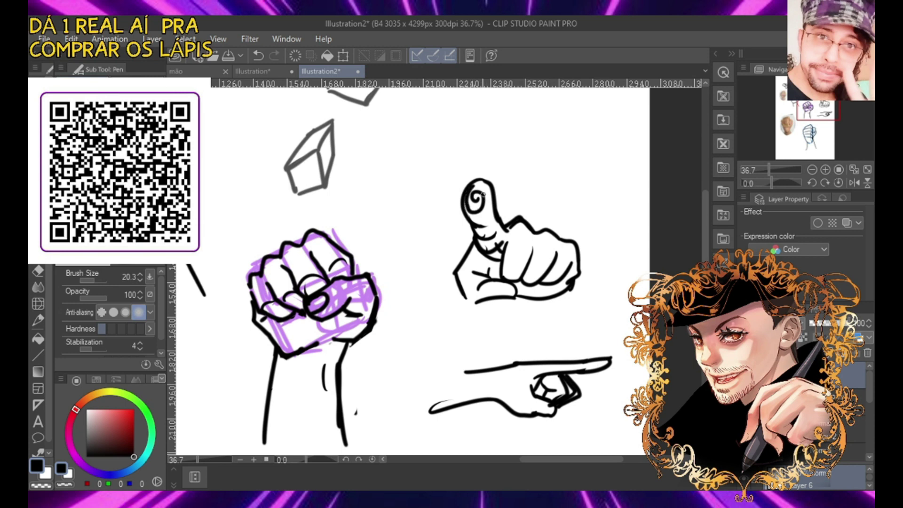
Erase and redraw the little finger's outer contour closer in, and refine the front-view hand's lower edge
{"action": "mouse_move", "coordinate": [564, 230]}
{"action": "left_mouse_down"}
{"action": "mouse_move", "coordinate": [578, 250]}
{"action": "mouse_move", "coordinate": [578, 283]}
{"action": "left_mouse_up"}
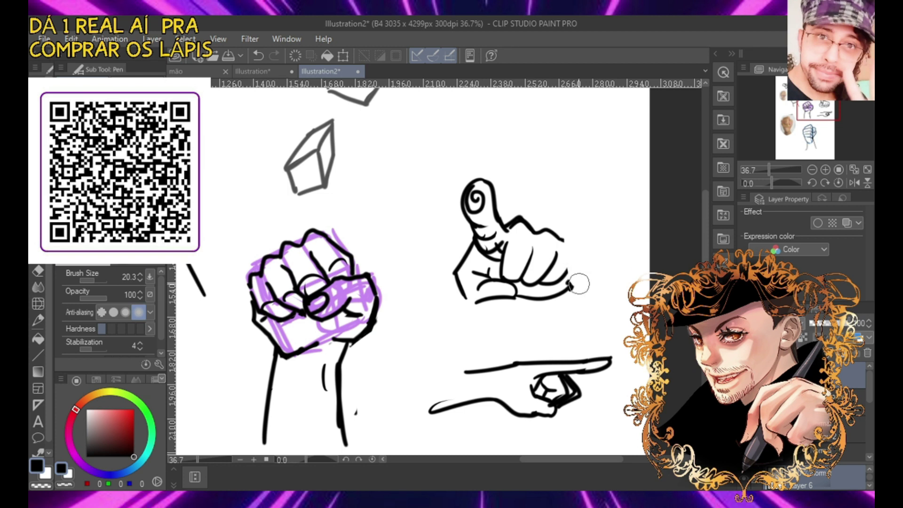
{"action": "mouse_move", "coordinate": [560, 235]}
{"action": "left_mouse_down"}
{"action": "mouse_move", "coordinate": [573, 254]}
{"action": "mouse_move", "coordinate": [553, 299]}
{"action": "left_mouse_up"}
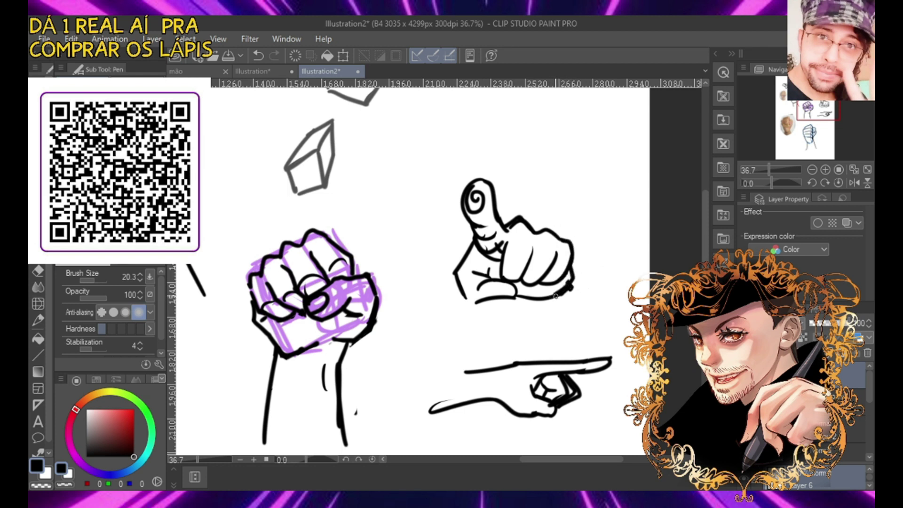
{"action": "mouse_move", "coordinate": [485, 301]}
{"action": "left_mouse_down"}
{"action": "mouse_move", "coordinate": [560, 284]}
{"action": "mouse_move", "coordinate": [525, 284]}
{"action": "mouse_move", "coordinate": [531, 294]}
{"action": "mouse_move", "coordinate": [519, 283]}
{"action": "mouse_move", "coordinate": [556, 280]}
{"action": "mouse_move", "coordinate": [529, 287]}
{"action": "left_mouse_up"}
{"action": "key", "text": "ctrl+z"}
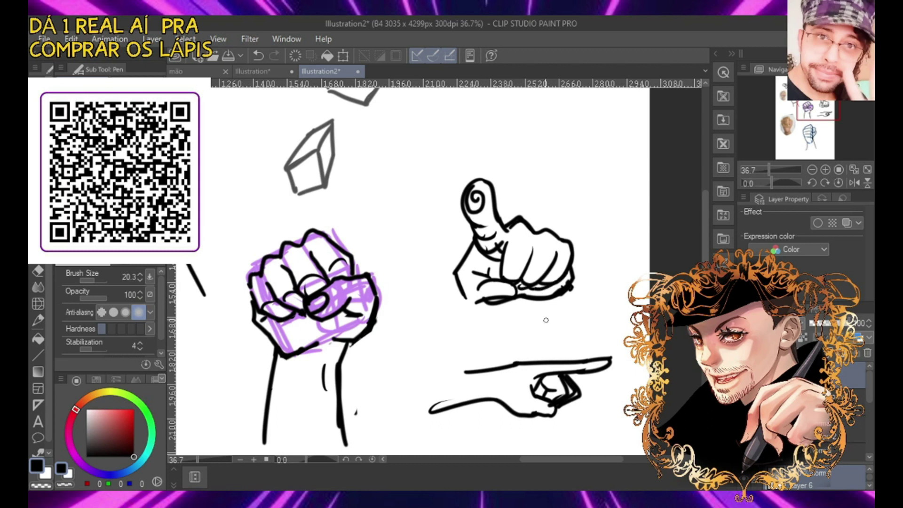
Draw a small downward arrow above the foreshortened fingertip and a rounded arm shape beneath the curled fingers
{"action": "scroll", "coordinate": [499, 256], "scroll_direction": "down", "scroll_amount": 2}
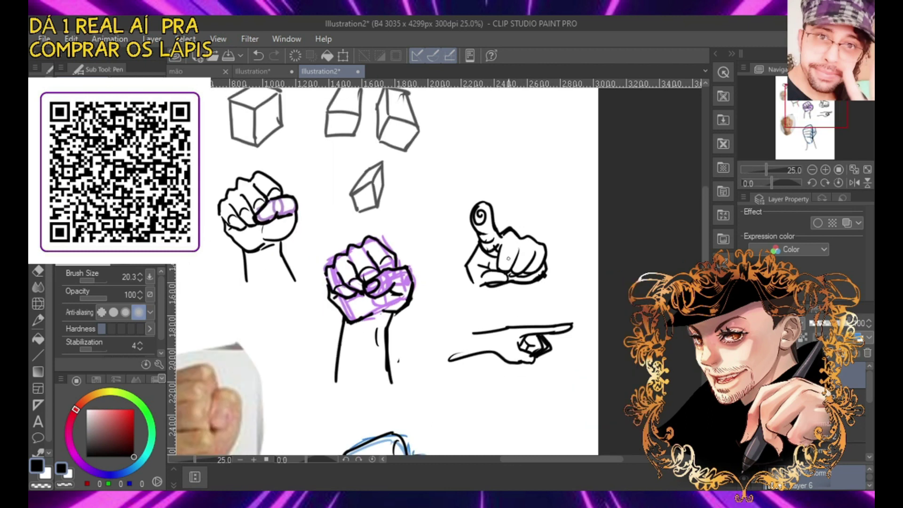
{"action": "left_click_drag", "start_coordinate": [480, 161], "coordinate": [485, 180]}
{"action": "mouse_move", "coordinate": [507, 282]}
{"action": "left_mouse_down"}
{"action": "mouse_move", "coordinate": [521, 311]}
{"action": "mouse_move", "coordinate": [552, 277]}
{"action": "left_mouse_up"}
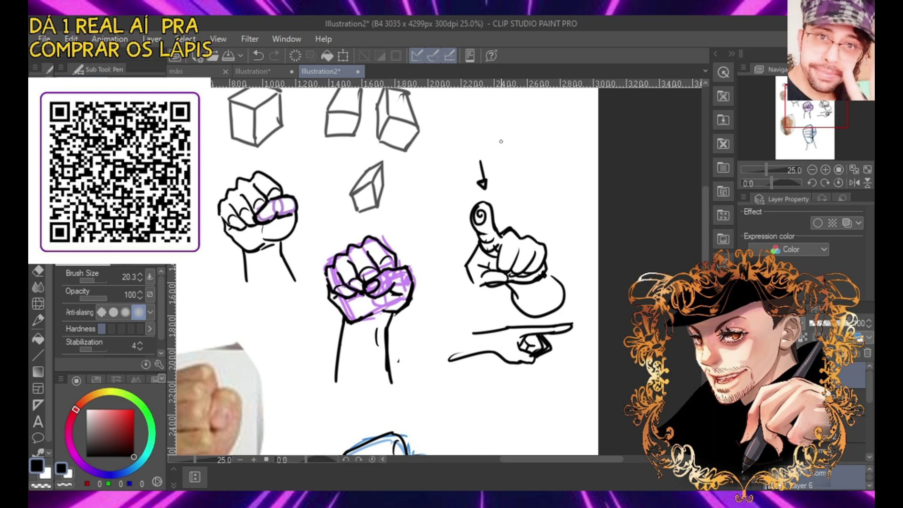
Draw the foreshortened arm's long outer curve and shoulder line behind the front-view hand
{"action": "left_click_drag", "start_coordinate": [546, 243], "coordinate": [563, 290]}
{"action": "key", "text": "ctrl+z"}
{"action": "mouse_move", "coordinate": [547, 229]}
{"action": "left_mouse_down"}
{"action": "mouse_move", "coordinate": [561, 298]}
{"action": "mouse_move", "coordinate": [566, 268]}
{"action": "mouse_move", "coordinate": [563, 296]}
{"action": "left_mouse_up"}
{"action": "key", "text": "ctrl+z"}
{"action": "key", "text": "ctrl+z"}
{"action": "left_click_drag", "start_coordinate": [551, 213], "coordinate": [555, 236]}
{"action": "key", "text": "ctrl+z"}
{"action": "left_click_drag", "start_coordinate": [522, 183], "coordinate": [553, 211]}
{"action": "key", "text": "ctrl+z"}
{"action": "mouse_move", "coordinate": [508, 184]}
{"action": "left_mouse_down"}
{"action": "mouse_move", "coordinate": [548, 222]}
{"action": "mouse_move", "coordinate": [540, 235]}
{"action": "left_mouse_up"}
{"action": "key", "text": "ctrl+z"}
{"action": "mouse_move", "coordinate": [496, 207]}
{"action": "left_mouse_down"}
{"action": "mouse_move", "coordinate": [535, 222]}
{"action": "mouse_move", "coordinate": [517, 235]}
{"action": "left_mouse_up"}
{"action": "key", "text": "ctrl+z"}
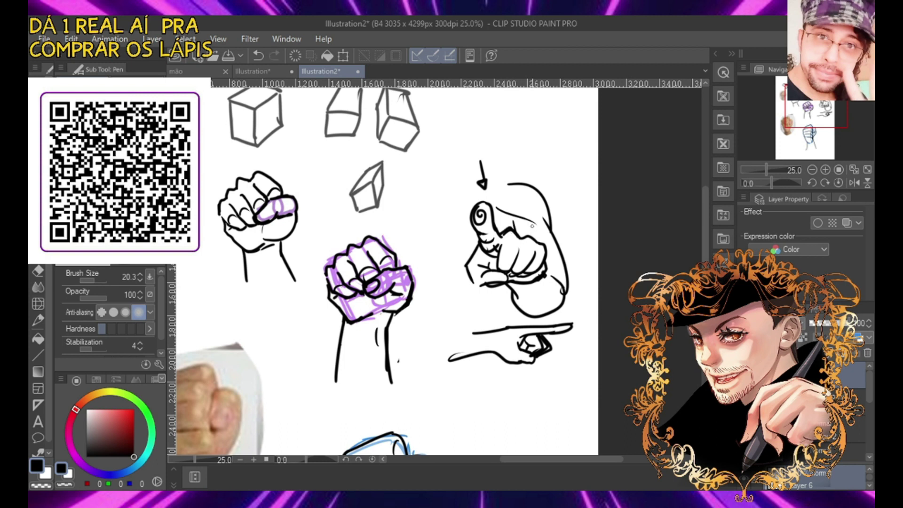
Refine the foreshortened arm's contours around its rounded lower end and beside the curled fingers
{"action": "mouse_move", "coordinate": [541, 315]}
{"action": "left_mouse_down"}
{"action": "mouse_move", "coordinate": [558, 310]}
{"action": "mouse_move", "coordinate": [564, 295]}
{"action": "left_mouse_up"}
{"action": "key", "text": "ctrl+z"}
{"action": "left_click_drag", "start_coordinate": [548, 308], "coordinate": [549, 310]}
{"action": "key", "text": "ctrl+z"}
{"action": "left_click_drag", "start_coordinate": [534, 215], "coordinate": [550, 273]}
{"action": "key", "text": "ctrl+z"}
{"action": "scroll", "coordinate": [554, 355], "scroll_direction": "down", "scroll_amount": 2}
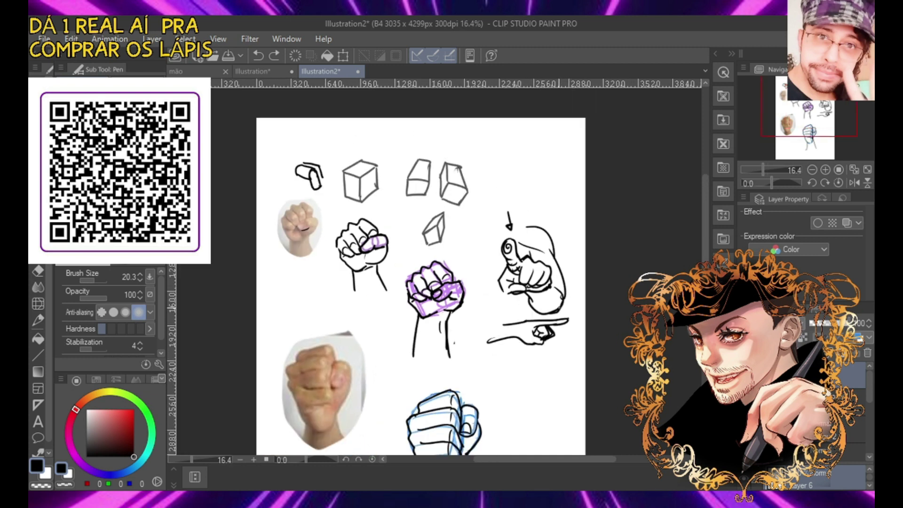
{"action": "scroll", "coordinate": [587, 273], "scroll_direction": "up", "scroll_amount": 1}
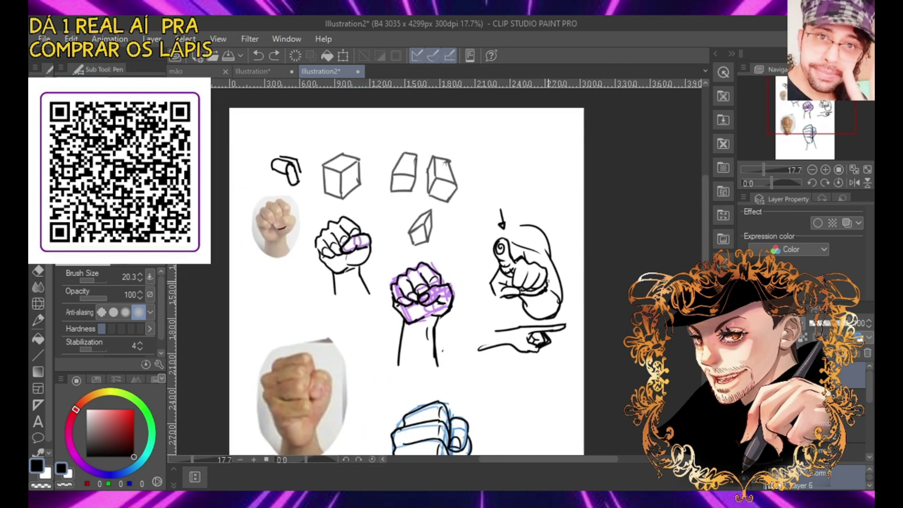
{"action": "scroll", "coordinate": [568, 145], "scroll_direction": "up", "scroll_amount": 2}
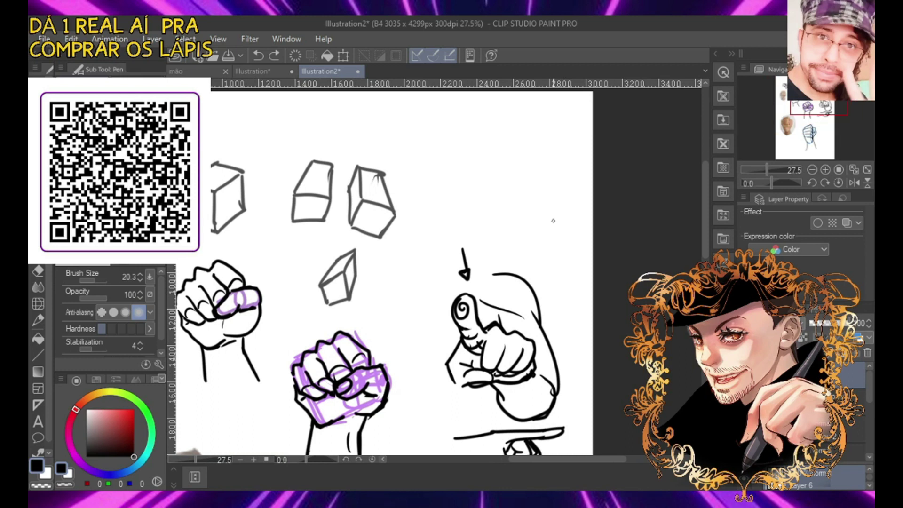
{"action": "left_click_drag", "start_coordinate": [412, 192], "coordinate": [426, 191]}
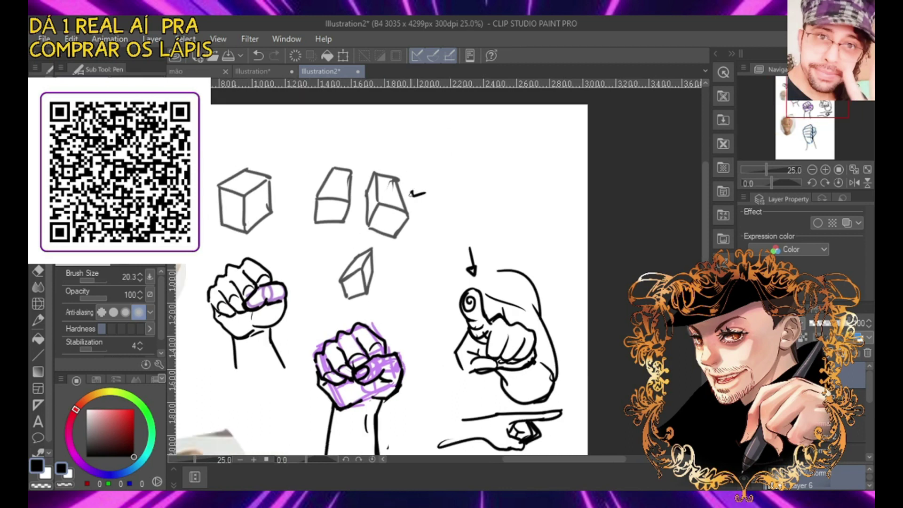
{"action": "key", "text": "ctrl+z"}
{"action": "mouse_move", "coordinate": [508, 187]}
{"action": "left_mouse_down"}
{"action": "mouse_move", "coordinate": [494, 212]}
{"action": "mouse_move", "coordinate": [505, 221]}
{"action": "mouse_move", "coordinate": [522, 216]}
{"action": "mouse_move", "coordinate": [529, 195]}
{"action": "mouse_move", "coordinate": [508, 183]}
{"action": "left_mouse_up"}
{"action": "key", "text": "ctrl+z"}
Draw a long flat rectangle with a centre dot beside the perspective blocks, with a curved rotation arrow beneath it
{"action": "mouse_move", "coordinate": [448, 166]}
{"action": "left_mouse_down"}
{"action": "mouse_move", "coordinate": [447, 185]}
{"action": "mouse_move", "coordinate": [527, 163]}
{"action": "mouse_move", "coordinate": [517, 163]}
{"action": "left_mouse_up"}
{"action": "key", "text": "ctrl+z"}
{"action": "key", "text": "ctrl+z"}
{"action": "key", "text": "ctrl+z"}
{"action": "left_click_drag", "start_coordinate": [448, 183], "coordinate": [518, 179]}
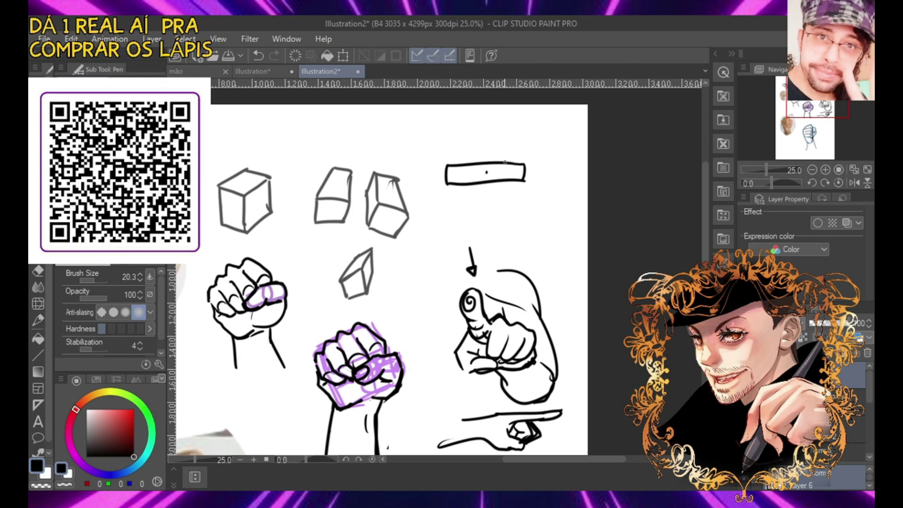
{"action": "mouse_move", "coordinate": [543, 182]}
{"action": "left_mouse_down"}
{"action": "mouse_move", "coordinate": [519, 207]}
{"action": "mouse_move", "coordinate": [446, 205]}
{"action": "mouse_move", "coordinate": [434, 184]}
{"action": "left_mouse_up"}
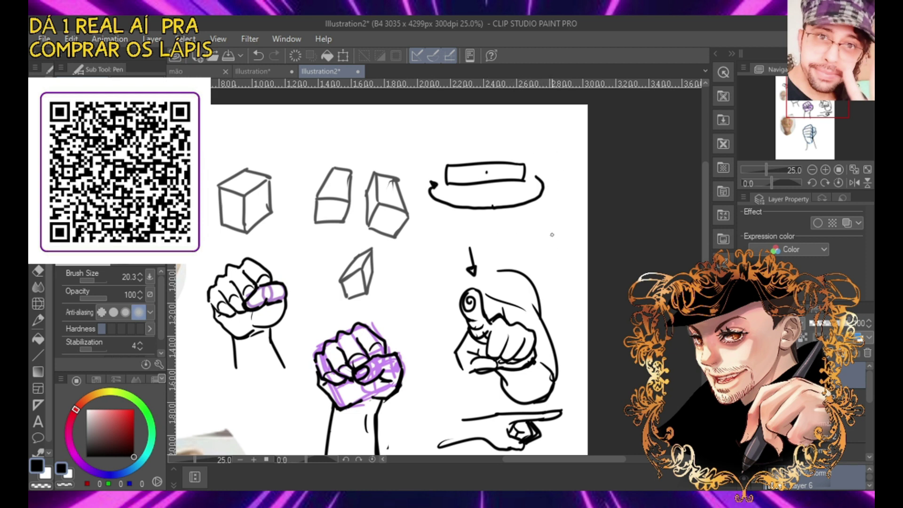
Draw three cylinders around the front-view hand, each shorter and more strongly foreshortened than the one before
{"action": "mouse_move", "coordinate": [559, 233]}
{"action": "left_mouse_down"}
{"action": "mouse_move", "coordinate": [487, 242]}
{"action": "mouse_move", "coordinate": [498, 234]}
{"action": "mouse_move", "coordinate": [488, 240]}
{"action": "mouse_move", "coordinate": [493, 255]}
{"action": "mouse_move", "coordinate": [552, 258]}
{"action": "left_mouse_up"}
{"action": "key", "text": "ctrl+z"}
{"action": "key", "text": "ctrl+z"}
{"action": "left_click_drag", "start_coordinate": [486, 254], "coordinate": [562, 248]}
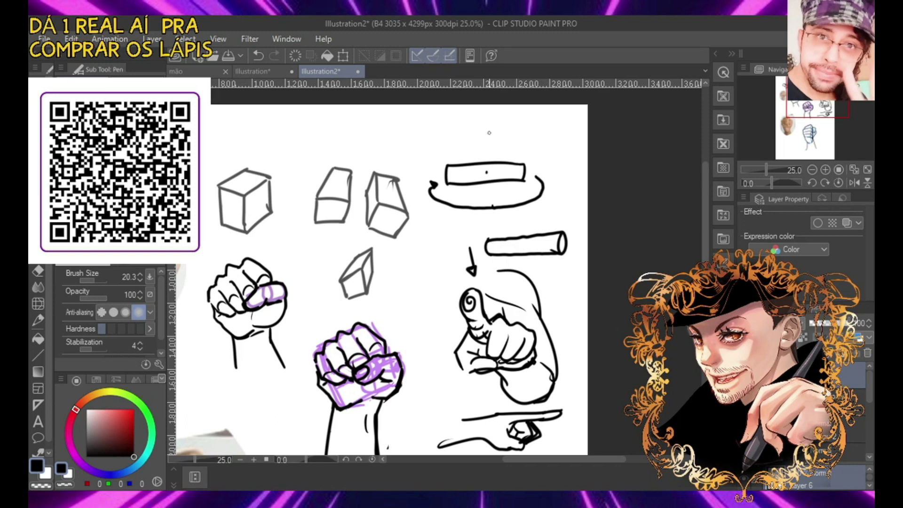
{"action": "mouse_move", "coordinate": [444, 258]}
{"action": "left_mouse_down"}
{"action": "mouse_move", "coordinate": [440, 274]}
{"action": "mouse_move", "coordinate": [453, 273]}
{"action": "mouse_move", "coordinate": [443, 256]}
{"action": "left_mouse_up"}
{"action": "mouse_move", "coordinate": [445, 252]}
{"action": "left_mouse_down"}
{"action": "mouse_move", "coordinate": [385, 266]}
{"action": "mouse_move", "coordinate": [386, 276]}
{"action": "mouse_move", "coordinate": [444, 279]}
{"action": "left_mouse_up"}
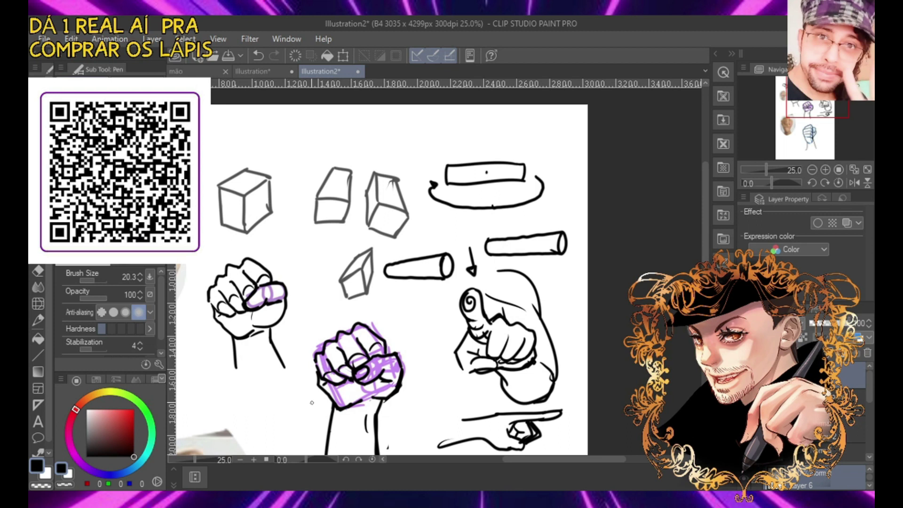
{"action": "mouse_move", "coordinate": [426, 313]}
{"action": "left_mouse_down"}
{"action": "mouse_move", "coordinate": [421, 337]}
{"action": "mouse_move", "coordinate": [441, 328]}
{"action": "mouse_move", "coordinate": [427, 312]}
{"action": "left_mouse_up"}
{"action": "mouse_move", "coordinate": [425, 314]}
{"action": "left_mouse_down"}
{"action": "mouse_move", "coordinate": [400, 324]}
{"action": "mouse_move", "coordinate": [403, 332]}
{"action": "left_mouse_up"}
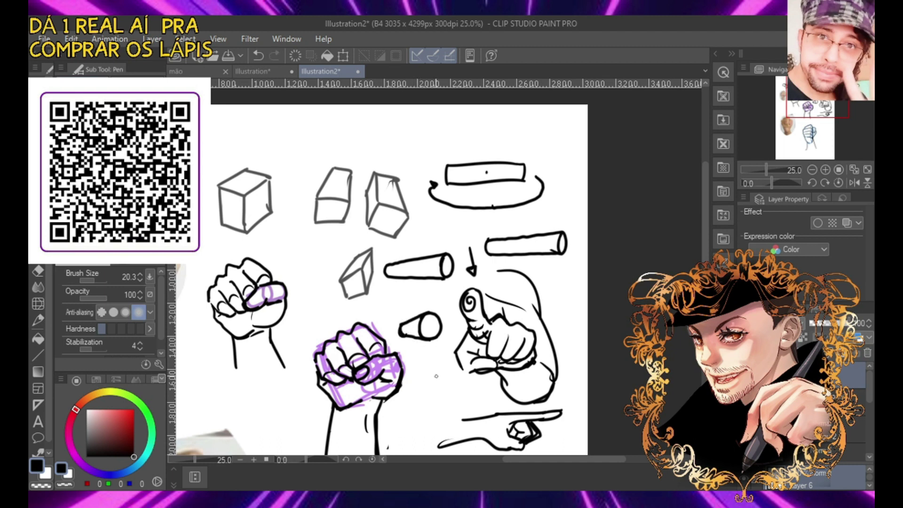
Draw a fourth cylinder seen almost end-on and add a small diagonal arrow aimed at the front-view fingertip
{"action": "mouse_move", "coordinate": [440, 393]}
{"action": "left_mouse_down"}
{"action": "mouse_move", "coordinate": [431, 404]}
{"action": "mouse_move", "coordinate": [453, 408]}
{"action": "mouse_move", "coordinate": [443, 390]}
{"action": "mouse_move", "coordinate": [436, 405]}
{"action": "mouse_move", "coordinate": [426, 400]}
{"action": "mouse_move", "coordinate": [426, 413]}
{"action": "left_mouse_up"}
{"action": "key", "text": "ctrl+z"}
{"action": "key", "text": "ctrl+z"}
{"action": "mouse_move", "coordinate": [438, 391]}
{"action": "left_mouse_down"}
{"action": "mouse_move", "coordinate": [426, 412]}
{"action": "mouse_move", "coordinate": [427, 397]}
{"action": "mouse_move", "coordinate": [426, 411]}
{"action": "mouse_move", "coordinate": [443, 413]}
{"action": "left_mouse_up"}
{"action": "key", "text": "ctrl+z"}
{"action": "key", "text": "ctrl+z"}
{"action": "left_click_drag", "start_coordinate": [439, 296], "coordinate": [454, 311]}
{"action": "left_click_drag", "start_coordinate": [447, 309], "coordinate": [456, 312]}
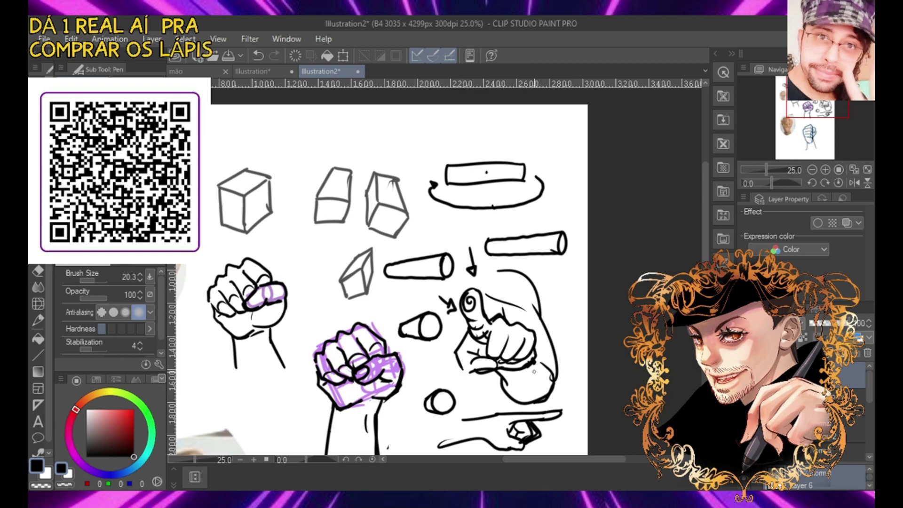
Draw a horizontal ground line above the large reference photo with a row of four circles resting on it
{"action": "scroll", "coordinate": [383, 349], "scroll_direction": "down", "scroll_amount": 4}
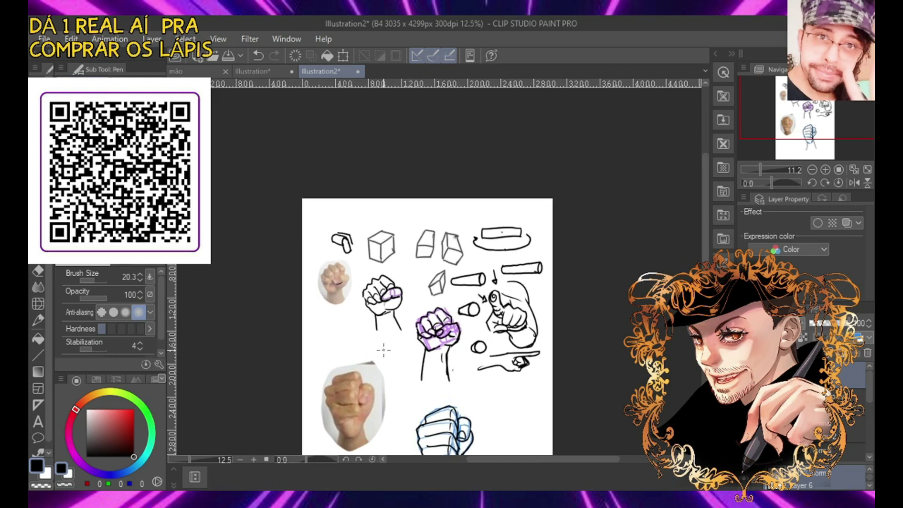
{"action": "scroll", "coordinate": [384, 350], "scroll_direction": "up", "scroll_amount": 4}
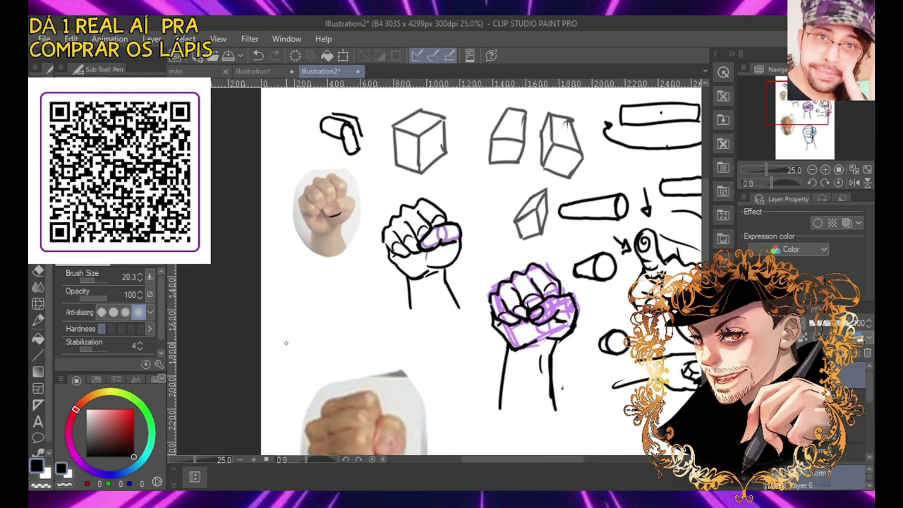
{"action": "left_click_drag", "start_coordinate": [283, 344], "coordinate": [443, 347]}
{"action": "mouse_move", "coordinate": [306, 342]}
{"action": "left_mouse_down"}
{"action": "mouse_move", "coordinate": [296, 338]}
{"action": "mouse_move", "coordinate": [319, 331]}
{"action": "mouse_move", "coordinate": [309, 344]}
{"action": "mouse_move", "coordinate": [337, 326]}
{"action": "mouse_move", "coordinate": [355, 343]}
{"action": "mouse_move", "coordinate": [346, 347]}
{"action": "mouse_move", "coordinate": [377, 329]}
{"action": "mouse_move", "coordinate": [389, 348]}
{"action": "mouse_move", "coordinate": [433, 334]}
{"action": "mouse_move", "coordinate": [426, 344]}
{"action": "left_mouse_up"}
{"action": "key", "text": "ctrl+z"}
Draw a box with a small circle inside below the row, and a camera at its end with a dashed sight line through the circles
{"action": "mouse_move", "coordinate": [340, 365]}
{"action": "left_mouse_down"}
{"action": "mouse_move", "coordinate": [386, 365]}
{"action": "mouse_move", "coordinate": [381, 385]}
{"action": "mouse_move", "coordinate": [334, 388]}
{"action": "left_mouse_up"}
{"action": "left_click_drag", "start_coordinate": [342, 383], "coordinate": [357, 374]}
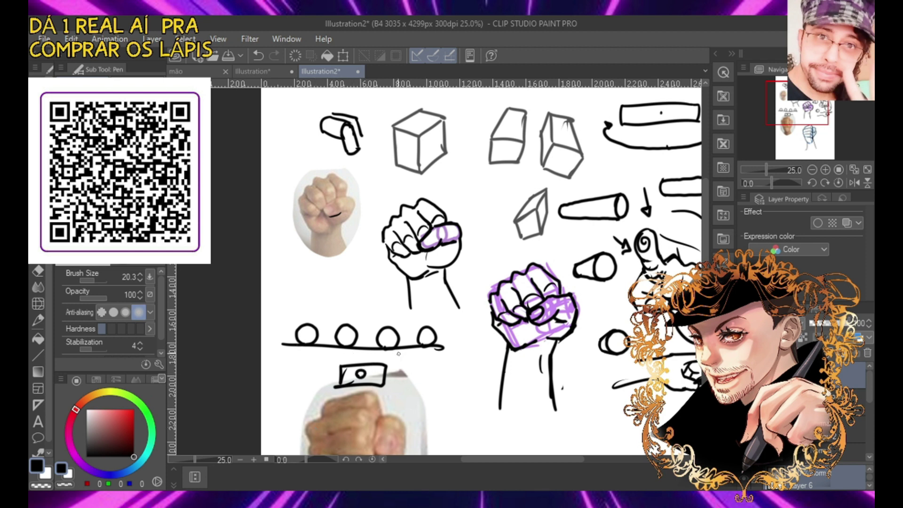
{"action": "mouse_move", "coordinate": [264, 325]}
{"action": "left_mouse_down"}
{"action": "mouse_move", "coordinate": [265, 343]}
{"action": "mouse_move", "coordinate": [294, 333]}
{"action": "mouse_move", "coordinate": [445, 336]}
{"action": "left_mouse_up"}
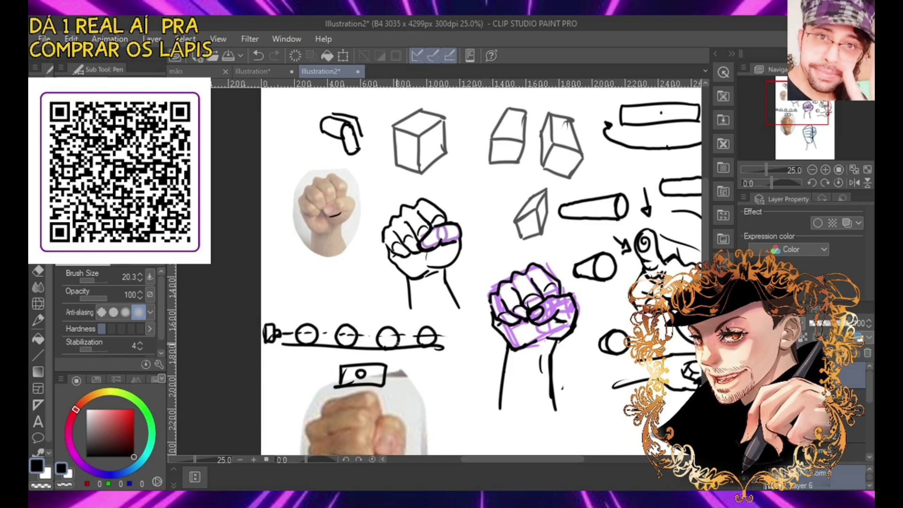
Draw a single circle beside the large reference photo with a short ground line and hatched shadow at its base
{"action": "mouse_move", "coordinate": [454, 397]}
{"action": "left_mouse_down"}
{"action": "mouse_move", "coordinate": [442, 412]}
{"action": "mouse_move", "coordinate": [467, 416]}
{"action": "mouse_move", "coordinate": [465, 400]}
{"action": "mouse_move", "coordinate": [452, 400]}
{"action": "mouse_move", "coordinate": [462, 427]}
{"action": "mouse_move", "coordinate": [460, 396]}
{"action": "mouse_move", "coordinate": [448, 416]}
{"action": "left_mouse_up"}
{"action": "key", "text": "ctrl+z"}
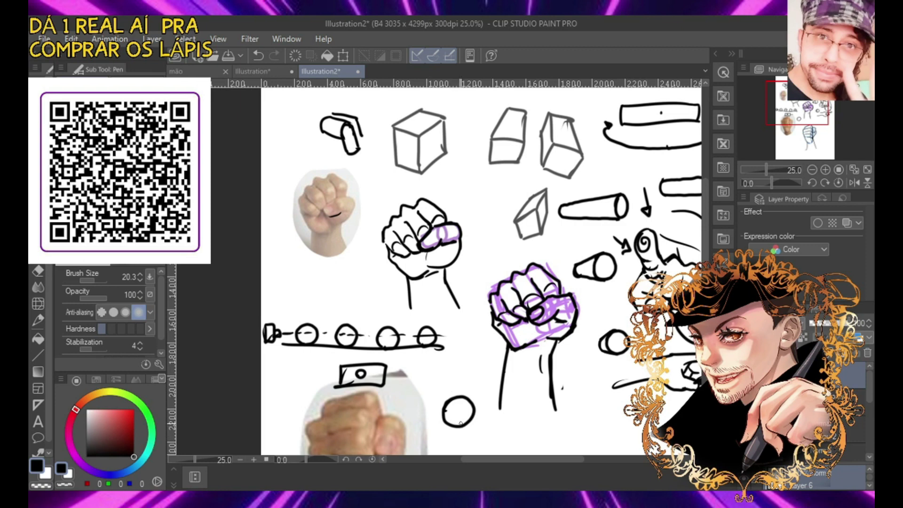
{"action": "mouse_move", "coordinate": [456, 426]}
{"action": "left_mouse_down"}
{"action": "mouse_move", "coordinate": [493, 427]}
{"action": "mouse_move", "coordinate": [472, 421]}
{"action": "mouse_move", "coordinate": [480, 417]}
{"action": "left_mouse_up"}
{"action": "key", "text": "ctrl+z"}
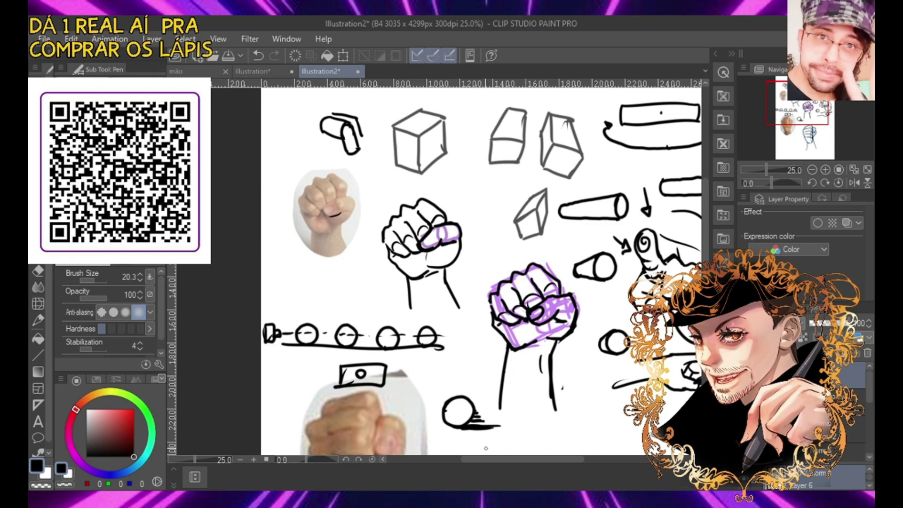
Draw a small box with a short stem next to the first reference photo
{"action": "scroll", "coordinate": [485, 449], "scroll_direction": "down", "scroll_amount": 5}
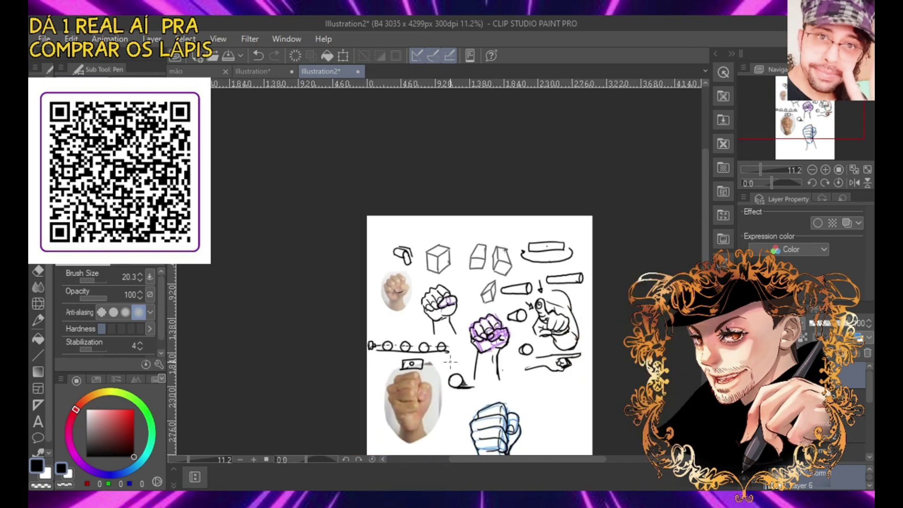
{"action": "mouse_move", "coordinate": [385, 314]}
{"action": "left_mouse_down"}
{"action": "mouse_move", "coordinate": [385, 323]}
{"action": "mouse_move", "coordinate": [393, 318]}
{"action": "mouse_move", "coordinate": [386, 323]}
{"action": "mouse_move", "coordinate": [410, 301]}
{"action": "mouse_move", "coordinate": [399, 300]}
{"action": "mouse_move", "coordinate": [405, 309]}
{"action": "left_mouse_up"}
{"action": "key", "text": "ctrl+z"}
{"action": "key", "text": "ctrl+z"}
{"action": "key", "text": "ctrl+z"}
Scatter several small circles in the empty area beside the third fist
{"action": "mouse_move", "coordinate": [546, 432]}
{"action": "left_mouse_down"}
{"action": "mouse_move", "coordinate": [548, 443]}
{"action": "mouse_move", "coordinate": [570, 417]}
{"action": "mouse_move", "coordinate": [530, 417]}
{"action": "mouse_move", "coordinate": [559, 395]}
{"action": "mouse_move", "coordinate": [540, 383]}
{"action": "mouse_move", "coordinate": [556, 375]}
{"action": "left_mouse_up"}
{"action": "key", "text": "ctrl+z"}
{"action": "key", "text": "ctrl+z"}
{"action": "key", "text": "ctrl+z"}
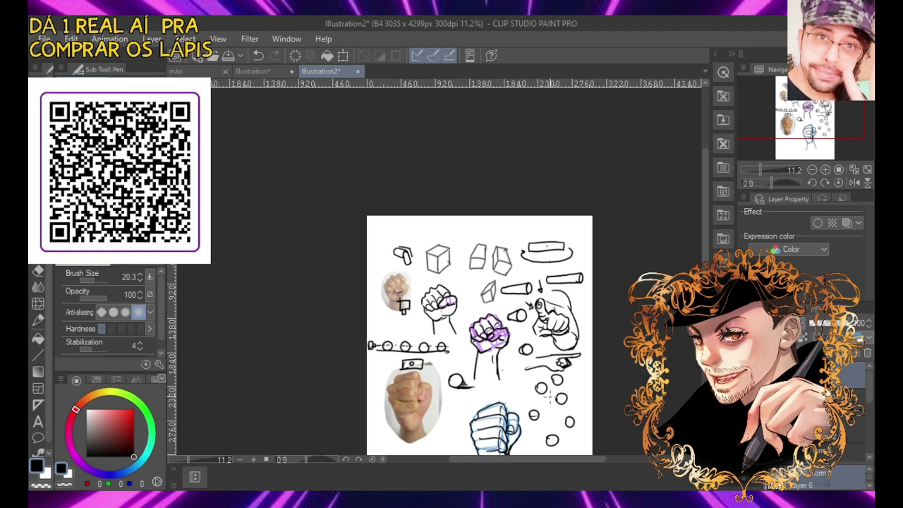
Draw a small upward arrow beneath the camera at the end of the circle row and set the pen's stabilization to 19
{"action": "scroll", "coordinate": [549, 390], "scroll_direction": "down", "scroll_amount": 4}
{"action": "scroll", "coordinate": [540, 446], "scroll_direction": "up", "scroll_amount": 2}
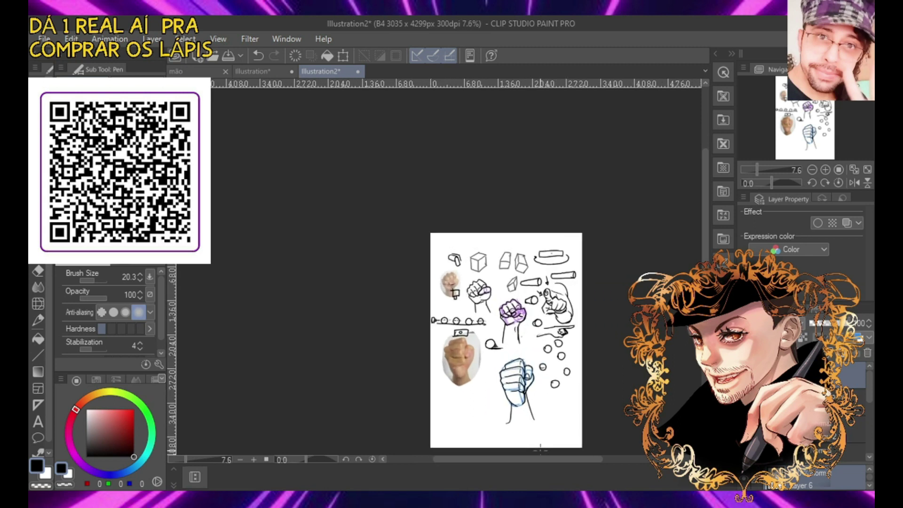
{"action": "left_click_drag", "start_coordinate": [434, 337], "coordinate": [436, 329]}
{"action": "mouse_move", "coordinate": [449, 429]}
{"action": "left_mouse_down"}
{"action": "mouse_move", "coordinate": [462, 416]}
{"action": "mouse_move", "coordinate": [468, 428]}
{"action": "left_mouse_up"}
{"action": "key", "text": "ctrl+z"}
{"action": "left_click_drag", "start_coordinate": [98, 345], "coordinate": [105, 344]}
Draw a tiered cluster of overlapping circles below the large reference photo and a smaller circle cluster to the right of the lower fist's wrist
{"action": "scroll", "coordinate": [420, 351], "scroll_direction": "up", "scroll_amount": 5}
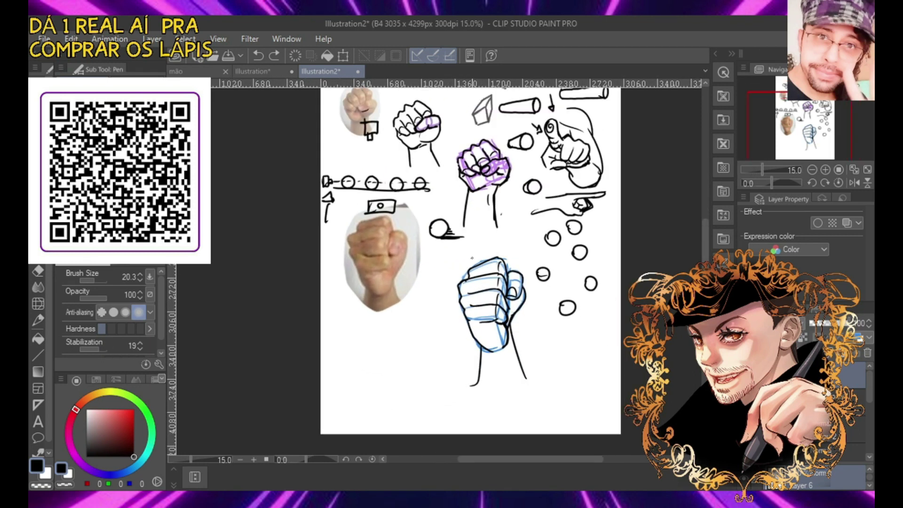
{"action": "scroll", "coordinate": [480, 261], "scroll_direction": "up", "scroll_amount": 2}
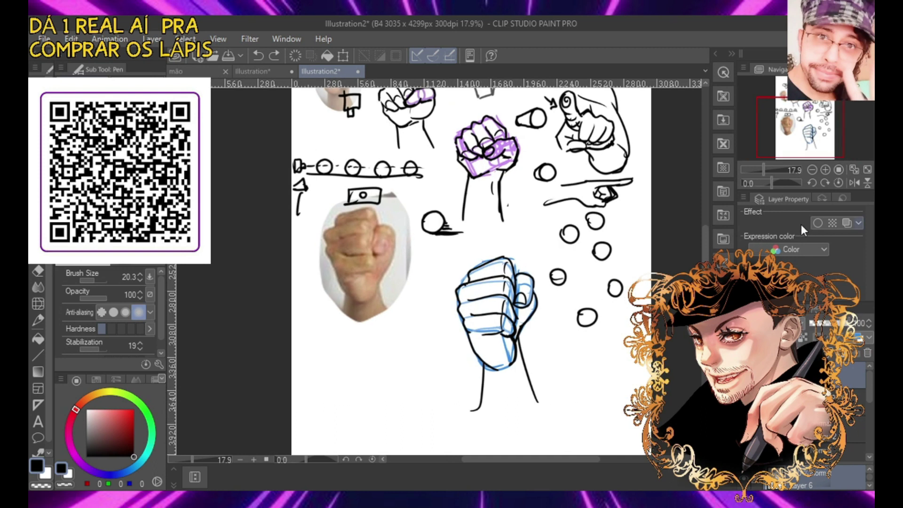
{"action": "mouse_move", "coordinate": [376, 423]}
{"action": "left_mouse_down"}
{"action": "mouse_move", "coordinate": [365, 405]}
{"action": "mouse_move", "coordinate": [379, 394]}
{"action": "mouse_move", "coordinate": [395, 401]}
{"action": "mouse_move", "coordinate": [386, 424]}
{"action": "mouse_move", "coordinate": [376, 422]}
{"action": "mouse_move", "coordinate": [393, 397]}
{"action": "mouse_move", "coordinate": [406, 397]}
{"action": "mouse_move", "coordinate": [402, 416]}
{"action": "mouse_move", "coordinate": [355, 410]}
{"action": "mouse_move", "coordinate": [354, 398]}
{"action": "mouse_move", "coordinate": [382, 386]}
{"action": "mouse_move", "coordinate": [402, 390]}
{"action": "left_mouse_up"}
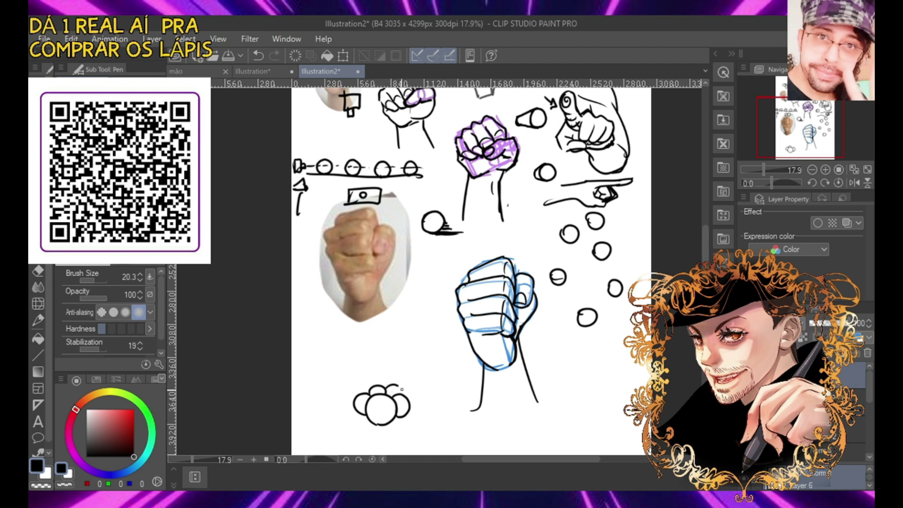
{"action": "mouse_move", "coordinate": [357, 389]}
{"action": "left_mouse_down"}
{"action": "mouse_move", "coordinate": [367, 379]}
{"action": "mouse_move", "coordinate": [404, 379]}
{"action": "mouse_move", "coordinate": [408, 403]}
{"action": "left_mouse_up"}
{"action": "mouse_move", "coordinate": [346, 394]}
{"action": "left_mouse_down"}
{"action": "mouse_move", "coordinate": [350, 380]}
{"action": "mouse_move", "coordinate": [385, 368]}
{"action": "mouse_move", "coordinate": [405, 372]}
{"action": "mouse_move", "coordinate": [405, 382]}
{"action": "left_mouse_up"}
{"action": "mouse_move", "coordinate": [346, 381]}
{"action": "left_mouse_down"}
{"action": "mouse_move", "coordinate": [362, 366]}
{"action": "mouse_move", "coordinate": [397, 364]}
{"action": "mouse_move", "coordinate": [418, 392]}
{"action": "left_mouse_up"}
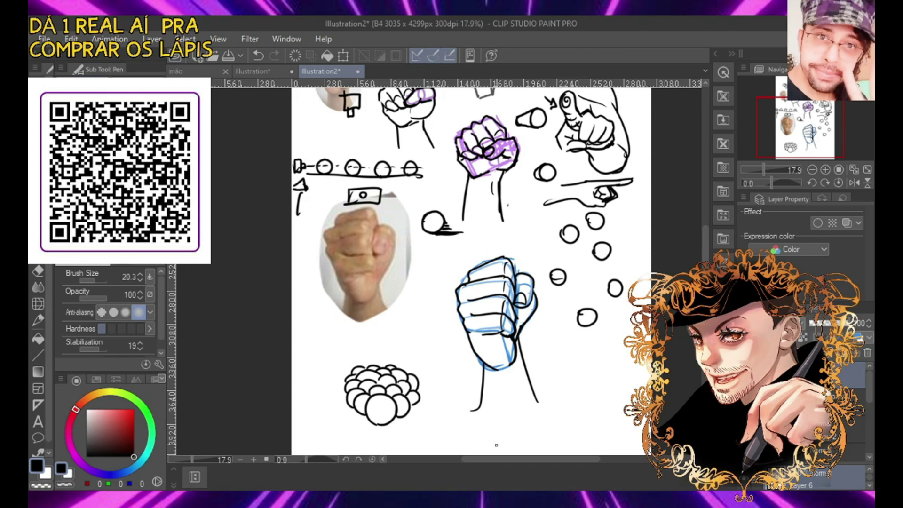
{"action": "mouse_move", "coordinate": [585, 423]}
{"action": "left_mouse_down"}
{"action": "mouse_move", "coordinate": [587, 412]}
{"action": "mouse_move", "coordinate": [597, 425]}
{"action": "mouse_move", "coordinate": [571, 407]}
{"action": "mouse_move", "coordinate": [615, 411]}
{"action": "mouse_move", "coordinate": [599, 411]}
{"action": "mouse_move", "coordinate": [625, 401]}
{"action": "mouse_move", "coordinate": [604, 407]}
{"action": "mouse_move", "coordinate": [570, 399]}
{"action": "mouse_move", "coordinate": [567, 408]}
{"action": "mouse_move", "coordinate": [576, 408]}
{"action": "left_mouse_up"}
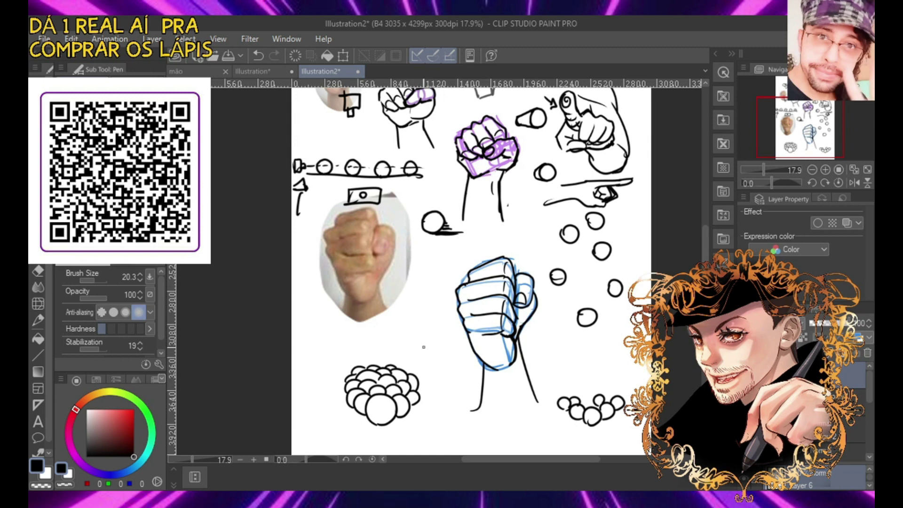
Draw an ice cream cone beside the lower fist from a large circle over shrinking overlapping circles, with drips on the scoop
{"action": "mouse_move", "coordinate": [425, 312]}
{"action": "left_mouse_down"}
{"action": "mouse_move", "coordinate": [413, 317]}
{"action": "mouse_move", "coordinate": [423, 336]}
{"action": "mouse_move", "coordinate": [435, 310]}
{"action": "mouse_move", "coordinate": [425, 308]}
{"action": "mouse_move", "coordinate": [421, 344]}
{"action": "mouse_move", "coordinate": [441, 335]}
{"action": "mouse_move", "coordinate": [436, 326]}
{"action": "mouse_move", "coordinate": [431, 360]}
{"action": "mouse_move", "coordinate": [437, 349]}
{"action": "mouse_move", "coordinate": [432, 367]}
{"action": "mouse_move", "coordinate": [440, 357]}
{"action": "mouse_move", "coordinate": [441, 381]}
{"action": "mouse_move", "coordinate": [440, 368]}
{"action": "left_mouse_up"}
{"action": "key", "text": "ctrl+z"}
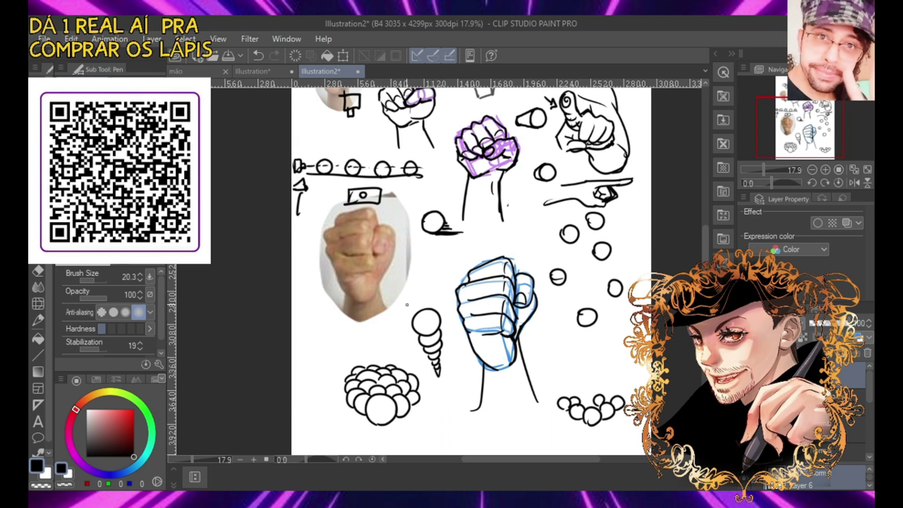
{"action": "mouse_move", "coordinate": [416, 324]}
{"action": "left_mouse_down"}
{"action": "mouse_move", "coordinate": [436, 315]}
{"action": "mouse_move", "coordinate": [430, 341]}
{"action": "mouse_move", "coordinate": [438, 331]}
{"action": "mouse_move", "coordinate": [439, 354]}
{"action": "left_mouse_up"}
{"action": "scroll", "coordinate": [444, 369], "scroll_direction": "up", "scroll_amount": 3}
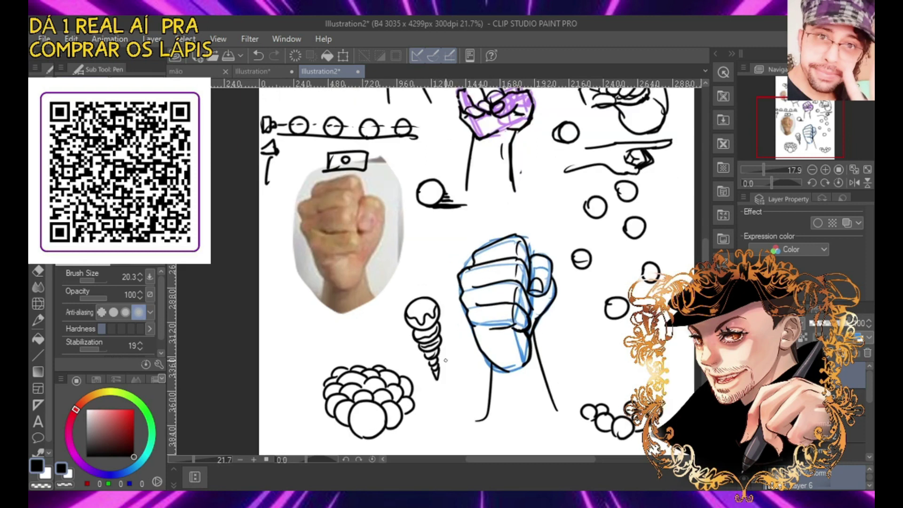
Widen the canvas to 5173 x 4299 px by adding blank space on its right side
{"action": "scroll", "coordinate": [394, 297], "scroll_direction": "down", "scroll_amount": 1}
{"action": "scroll", "coordinate": [390, 298], "scroll_direction": "down", "scroll_amount": 3}
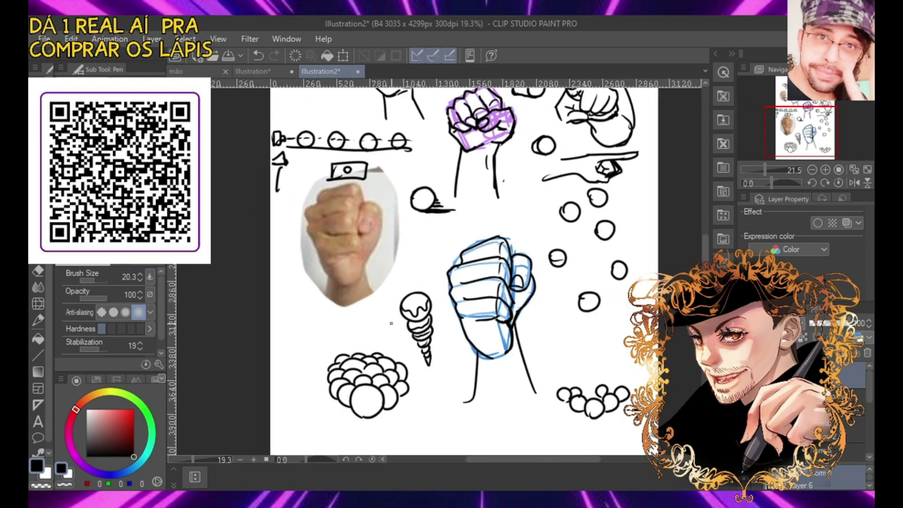
{"action": "scroll", "coordinate": [401, 315], "scroll_direction": "down", "scroll_amount": 2}
{"action": "scroll", "coordinate": [457, 281], "scroll_direction": "up", "scroll_amount": 5}
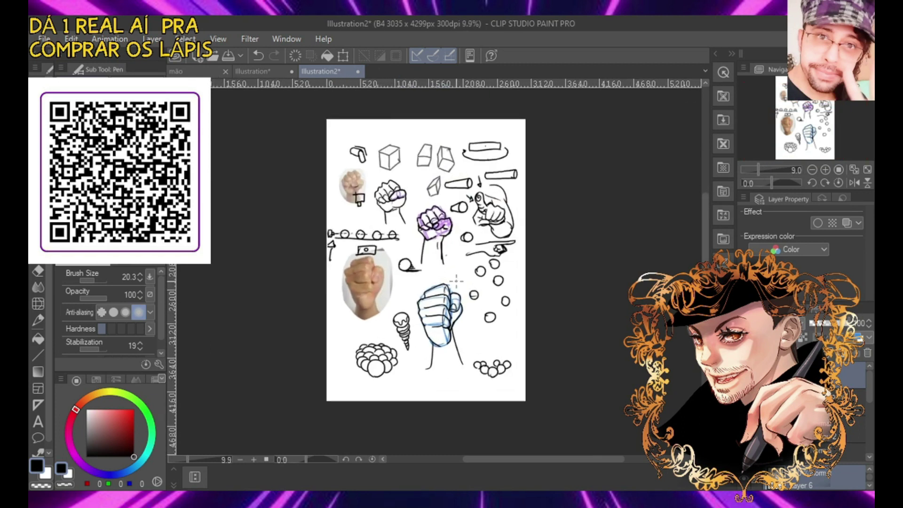
{"action": "scroll", "coordinate": [477, 261], "scroll_direction": "down", "scroll_amount": 3}
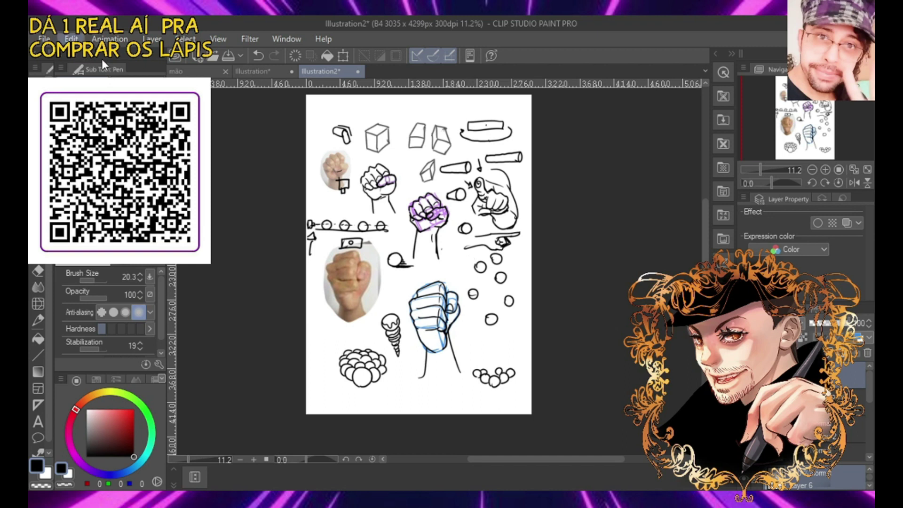
{"action": "left_click", "coordinate": [227, 363]}
{"action": "left_click_drag", "start_coordinate": [532, 254], "coordinate": [691, 258]}
{"action": "left_click", "coordinate": [837, 129]}
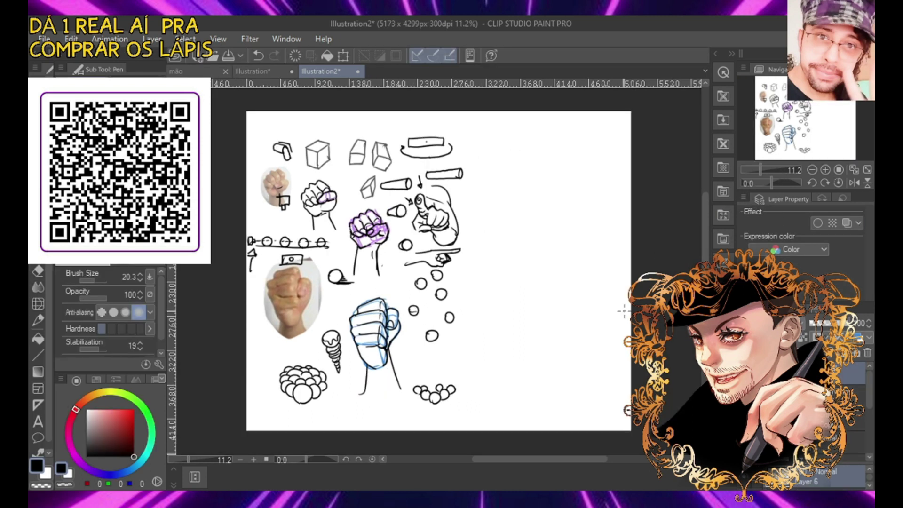
Draw an arrow pointing at the end of the uppermost cylinder and divide the rectangle above it into three sections
{"action": "scroll", "coordinate": [616, 311], "scroll_direction": "up", "scroll_amount": 2}
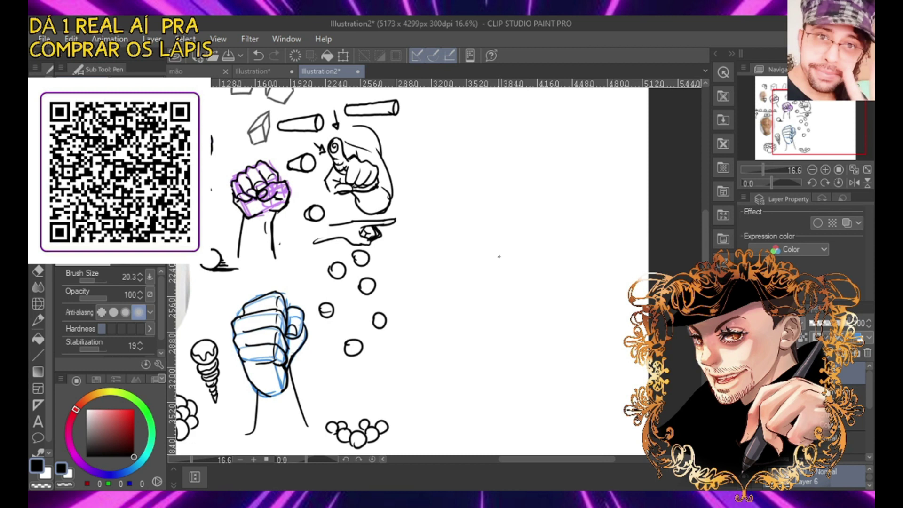
{"action": "left_click_drag", "start_coordinate": [429, 115], "coordinate": [407, 116]}
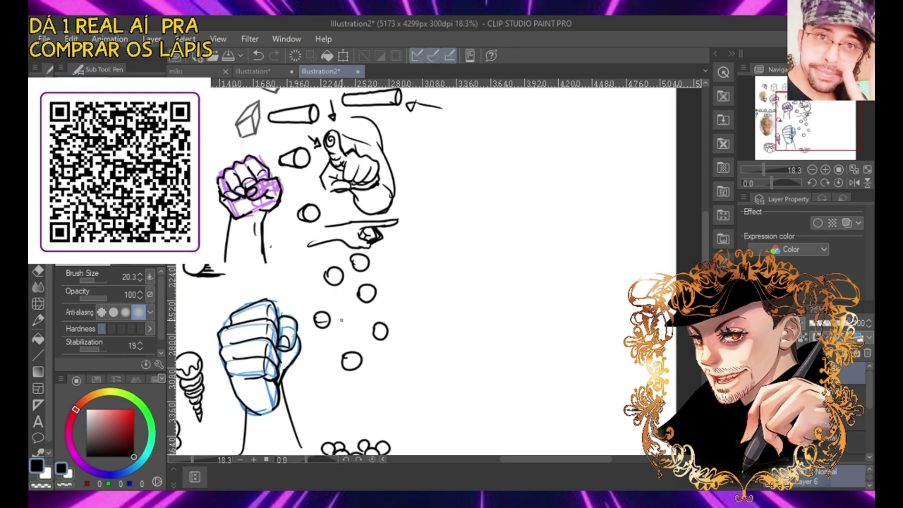
{"action": "scroll", "coordinate": [254, 329], "scroll_direction": "down", "scroll_amount": 2}
{"action": "scroll", "coordinate": [255, 192], "scroll_direction": "up", "scroll_amount": 3}
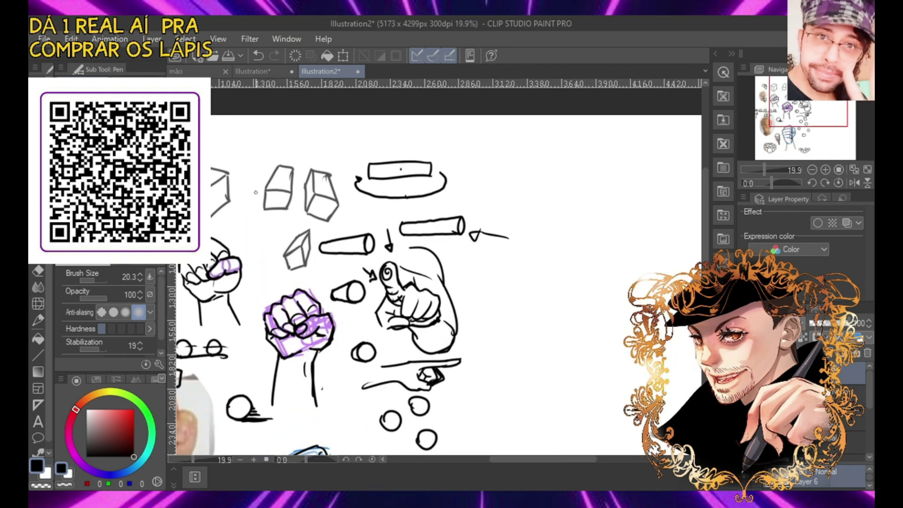
{"action": "mouse_move", "coordinate": [408, 162]}
{"action": "left_mouse_down"}
{"action": "mouse_move", "coordinate": [408, 175]}
{"action": "mouse_move", "coordinate": [387, 174]}
{"action": "left_mouse_up"}
{"action": "key", "text": "ctrl+z"}
Divide the three cylinders around the pointing hand into finger segments with curved cross lines
{"action": "mouse_move", "coordinate": [440, 235]}
{"action": "left_mouse_down"}
{"action": "mouse_move", "coordinate": [439, 218]}
{"action": "mouse_move", "coordinate": [417, 220]}
{"action": "left_mouse_up"}
{"action": "key", "text": "ctrl+z"}
{"action": "mouse_move", "coordinate": [475, 222]}
{"action": "left_mouse_down"}
{"action": "mouse_move", "coordinate": [463, 215]}
{"action": "mouse_move", "coordinate": [460, 239]}
{"action": "left_mouse_up"}
{"action": "key", "text": "ctrl+z"}
{"action": "key", "text": "ctrl+z"}
{"action": "key", "text": "ctrl+z"}
{"action": "mouse_move", "coordinate": [440, 229]}
{"action": "left_mouse_down"}
{"action": "mouse_move", "coordinate": [459, 225]}
{"action": "mouse_move", "coordinate": [417, 226]}
{"action": "left_mouse_up"}
{"action": "key", "text": "ctrl+z"}
{"action": "key", "text": "ctrl+z"}
{"action": "key", "text": "ctrl+z"}
{"action": "left_click_drag", "start_coordinate": [348, 237], "coordinate": [345, 254]}
{"action": "left_click_drag", "start_coordinate": [346, 284], "coordinate": [335, 300]}
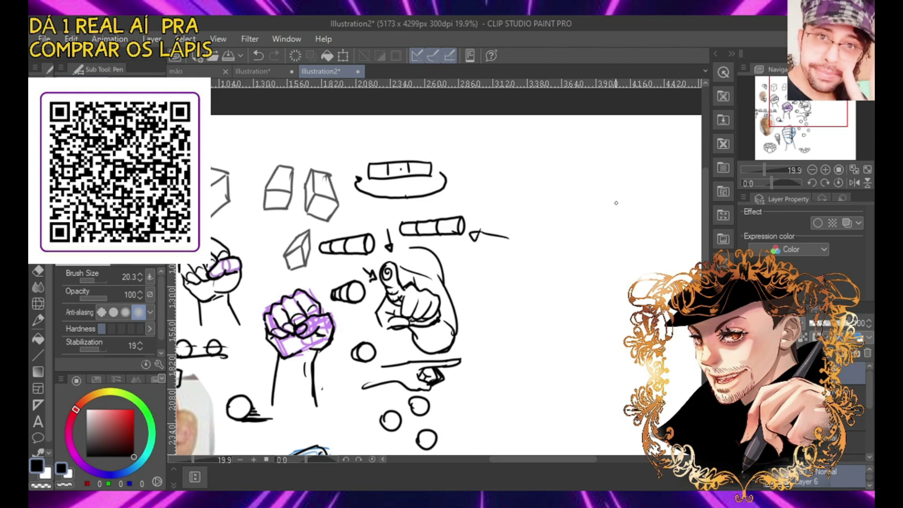
Draw a tapered foreshortened cylinder with a circular front end and three segments in the new blank area
{"action": "mouse_move", "coordinate": [622, 242]}
{"action": "left_mouse_down"}
{"action": "mouse_move", "coordinate": [619, 267]}
{"action": "mouse_move", "coordinate": [635, 266]}
{"action": "mouse_move", "coordinate": [629, 241]}
{"action": "mouse_move", "coordinate": [613, 253]}
{"action": "mouse_move", "coordinate": [634, 277]}
{"action": "mouse_move", "coordinate": [633, 249]}
{"action": "mouse_move", "coordinate": [559, 269]}
{"action": "left_mouse_up"}
{"action": "key", "text": "ctrl+z"}
{"action": "mouse_move", "coordinate": [624, 279]}
{"action": "left_mouse_down"}
{"action": "mouse_move", "coordinate": [562, 282]}
{"action": "mouse_move", "coordinate": [561, 267]}
{"action": "mouse_move", "coordinate": [590, 269]}
{"action": "mouse_move", "coordinate": [602, 285]}
{"action": "mouse_move", "coordinate": [576, 267]}
{"action": "left_mouse_up"}
{"action": "key", "text": "ctrl+z"}
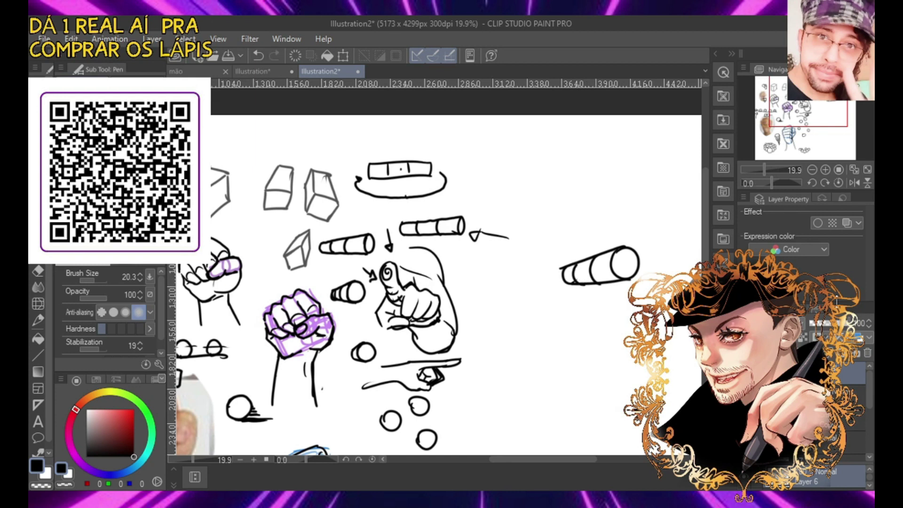
Tint the sketch layer blue and, on a new layer, ink the fingertip contour over the cylinder's front segment
{"action": "left_click", "coordinate": [858, 339]}
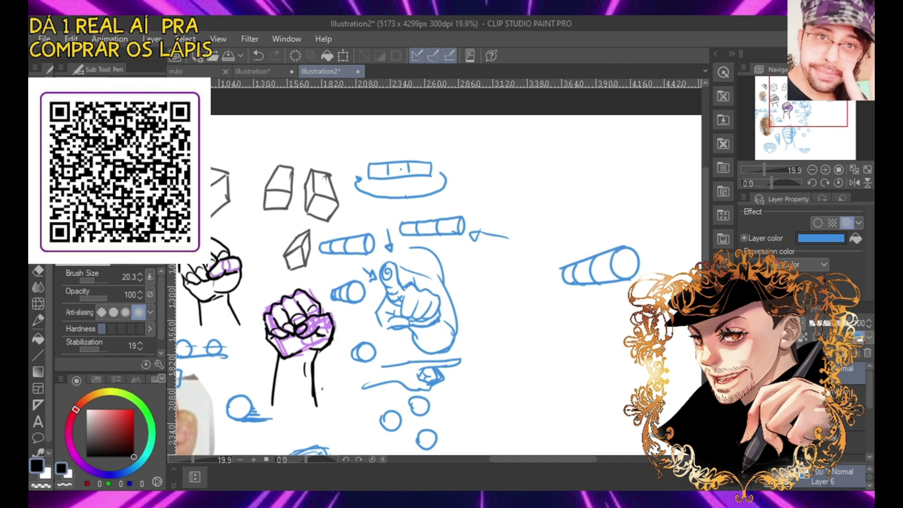
{"action": "key", "text": "ctrl+shift+n"}
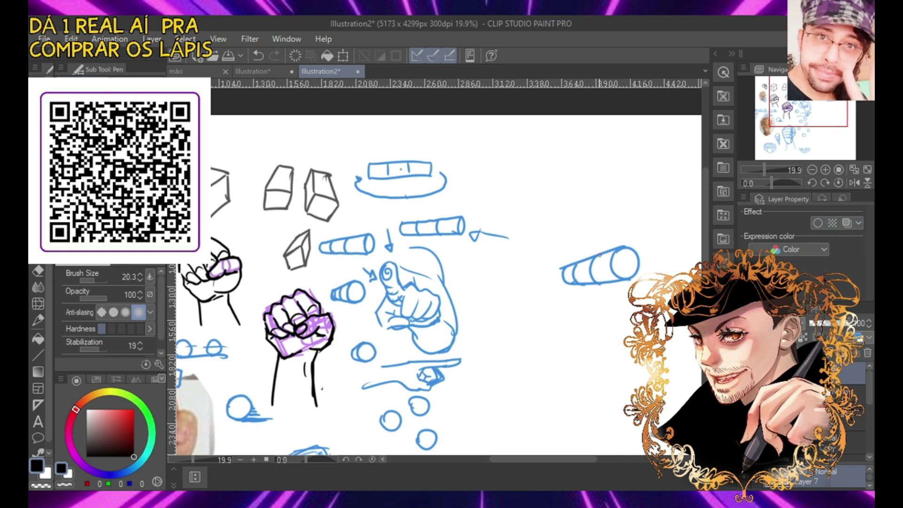
{"action": "left_click_drag", "start_coordinate": [597, 255], "coordinate": [630, 245]}
{"action": "key", "text": "ctrl+z"}
{"action": "mouse_move", "coordinate": [595, 257]}
{"action": "left_mouse_down"}
{"action": "mouse_move", "coordinate": [635, 247]}
{"action": "mouse_move", "coordinate": [639, 266]}
{"action": "mouse_move", "coordinate": [635, 250]}
{"action": "mouse_move", "coordinate": [628, 275]}
{"action": "mouse_move", "coordinate": [595, 280]}
{"action": "left_mouse_up"}
{"action": "key", "text": "ctrl+z"}
Draw a half-ellipse with a slanted straight edge above the cylinder to show a finger segment's fleshy curve
{"action": "mouse_move", "coordinate": [602, 164]}
{"action": "left_mouse_down"}
{"action": "mouse_move", "coordinate": [626, 156]}
{"action": "mouse_move", "coordinate": [619, 173]}
{"action": "mouse_move", "coordinate": [585, 173]}
{"action": "left_mouse_up"}
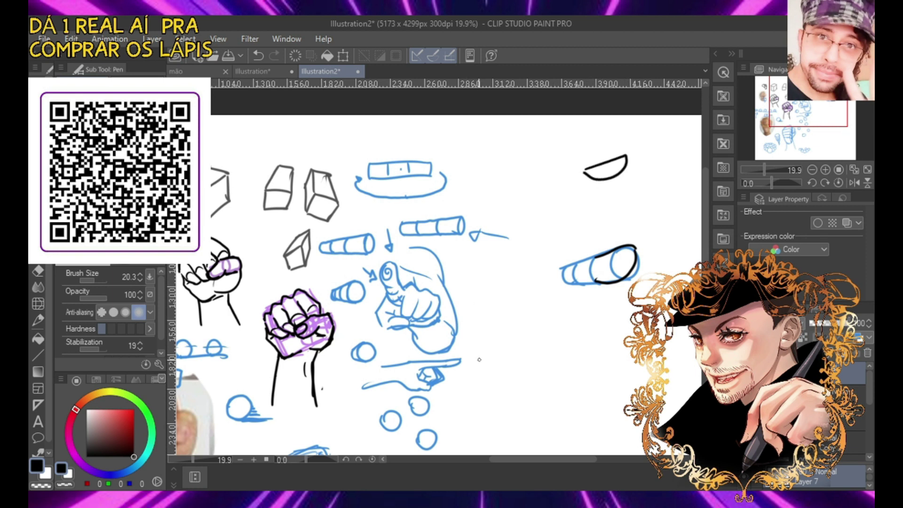
{"action": "mouse_move", "coordinate": [385, 328]}
{"action": "left_mouse_down"}
{"action": "mouse_move", "coordinate": [406, 317]}
{"action": "mouse_move", "coordinate": [409, 326]}
{"action": "mouse_move", "coordinate": [384, 330]}
{"action": "left_mouse_up"}
{"action": "key", "text": "ctrl+z"}
{"action": "mouse_move", "coordinate": [602, 282]}
{"action": "left_mouse_down"}
{"action": "mouse_move", "coordinate": [572, 281]}
{"action": "mouse_move", "coordinate": [588, 288]}
{"action": "mouse_move", "coordinate": [563, 284]}
{"action": "left_mouse_up"}
{"action": "key", "text": "ctrl+z"}
{"action": "key", "text": "ctrl+z"}
{"action": "key", "text": "ctrl+z"}
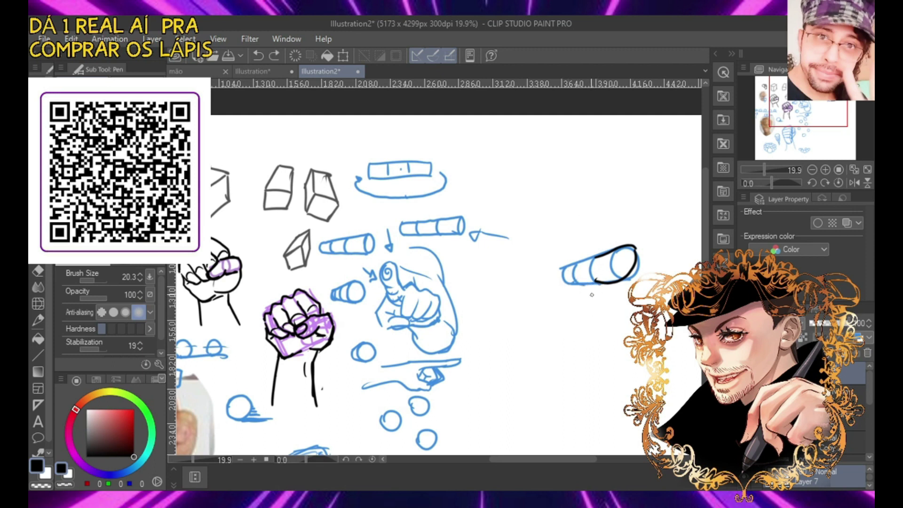
{"action": "key", "text": "ctrl+y"}
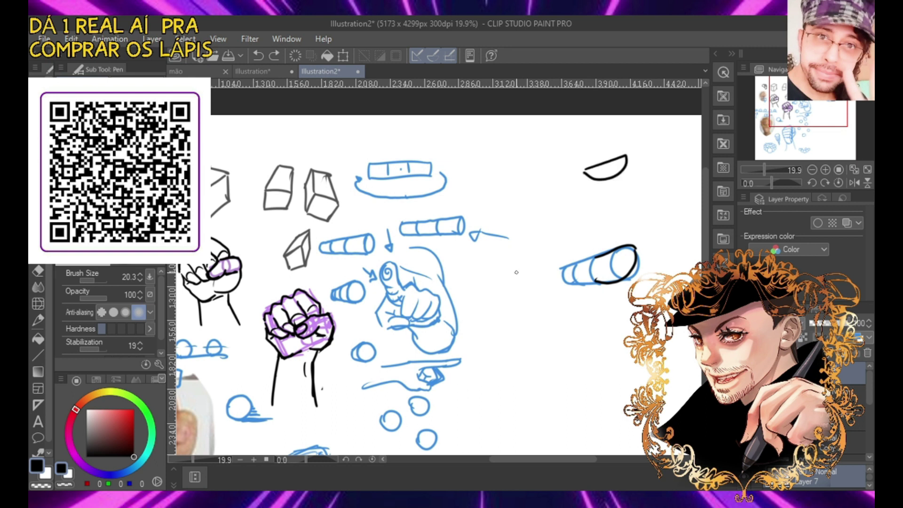
Ink the rest of the finger's lower and upper contours over the cylinder, with a bulge for each segment
{"action": "left_click_drag", "start_coordinate": [566, 284], "coordinate": [596, 286]}
{"action": "key", "text": "ctrl+z"}
{"action": "key", "text": "ctrl+z"}
{"action": "left_click_drag", "start_coordinate": [596, 281], "coordinate": [565, 282]}
{"action": "mouse_move", "coordinate": [622, 276]}
{"action": "left_mouse_down"}
{"action": "mouse_move", "coordinate": [611, 252]}
{"action": "mouse_move", "coordinate": [620, 279]}
{"action": "mouse_move", "coordinate": [612, 253]}
{"action": "mouse_move", "coordinate": [614, 269]}
{"action": "mouse_move", "coordinate": [596, 256]}
{"action": "mouse_move", "coordinate": [573, 277]}
{"action": "left_mouse_up"}
{"action": "key", "text": "ctrl+z"}
{"action": "key", "text": "ctrl+z"}
{"action": "key", "text": "ctrl+z"}
{"action": "left_click_drag", "start_coordinate": [593, 258], "coordinate": [557, 267]}
{"action": "key", "text": "ctrl+z"}
{"action": "key", "text": "ctrl+z"}
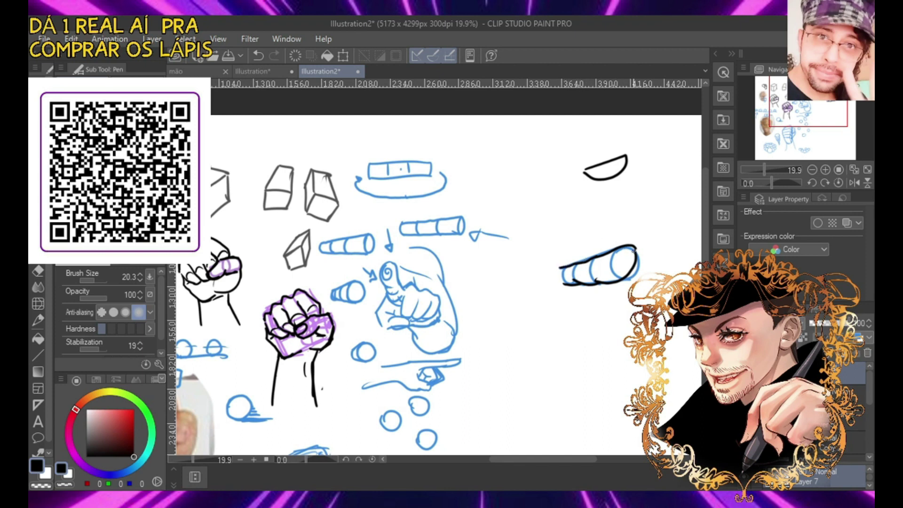
Ink the fingernail and a small swirl on the fingertip, checking the line work with the blue sketch hidden
{"action": "mouse_move", "coordinate": [634, 252]}
{"action": "left_mouse_down"}
{"action": "mouse_move", "coordinate": [602, 260]}
{"action": "mouse_move", "coordinate": [609, 249]}
{"action": "mouse_move", "coordinate": [634, 253]}
{"action": "mouse_move", "coordinate": [627, 248]}
{"action": "mouse_move", "coordinate": [605, 264]}
{"action": "mouse_move", "coordinate": [601, 256]}
{"action": "left_mouse_up"}
{"action": "key", "text": "ctrl+z"}
{"action": "key", "text": "ctrl+z"}
{"action": "left_click", "coordinate": [747, 396]}
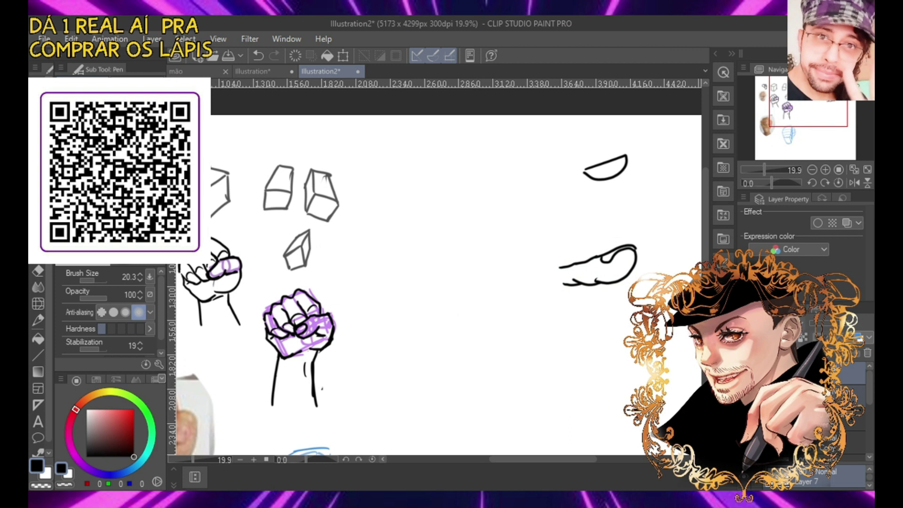
{"action": "left_click_drag", "start_coordinate": [627, 265], "coordinate": [625, 267]}
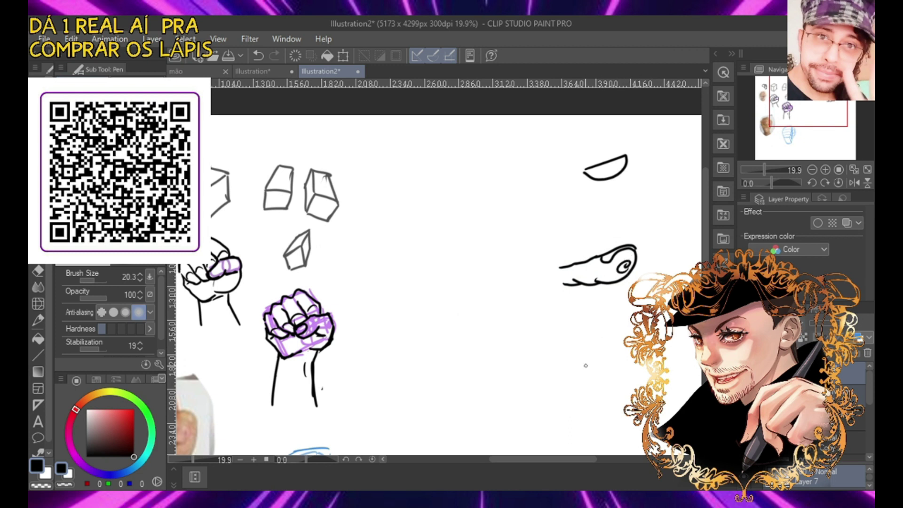
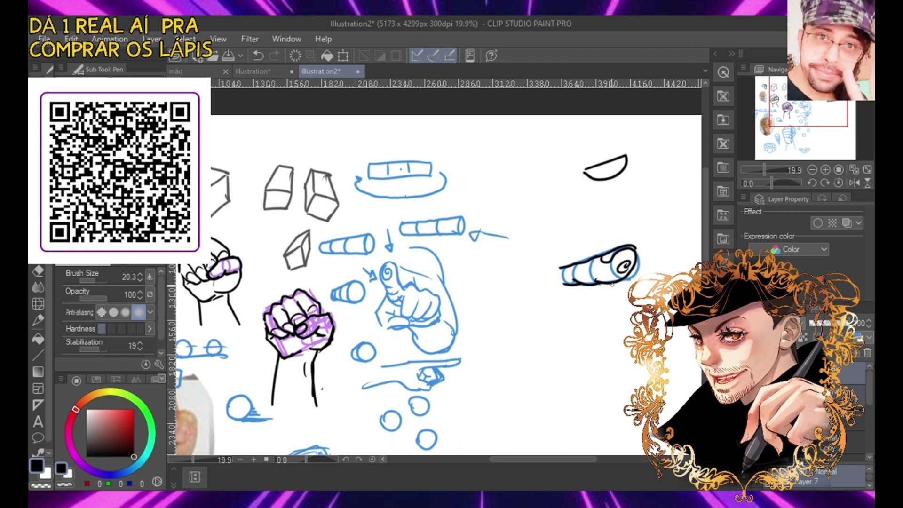
On the blue sketch layer, draw a second, thicker cylinder below the inked finger and divide it into segments with curved lines
{"action": "mouse_move", "coordinate": [623, 356]}
{"action": "left_mouse_down"}
{"action": "mouse_move", "coordinate": [609, 388]}
{"action": "mouse_move", "coordinate": [635, 400]}
{"action": "mouse_move", "coordinate": [644, 371]}
{"action": "mouse_move", "coordinate": [623, 359]}
{"action": "mouse_move", "coordinate": [610, 376]}
{"action": "mouse_move", "coordinate": [628, 399]}
{"action": "mouse_move", "coordinate": [612, 352]}
{"action": "mouse_move", "coordinate": [606, 379]}
{"action": "mouse_move", "coordinate": [627, 392]}
{"action": "mouse_move", "coordinate": [646, 377]}
{"action": "mouse_move", "coordinate": [646, 361]}
{"action": "mouse_move", "coordinate": [592, 360]}
{"action": "left_mouse_up"}
{"action": "key", "text": "ctrl+z"}
{"action": "left_click", "coordinate": [846, 395]}
{"action": "key", "text": "ctrl+z"}
{"action": "left_click_drag", "start_coordinate": [627, 390], "coordinate": [585, 391]}
{"action": "mouse_move", "coordinate": [594, 353]}
{"action": "left_mouse_down"}
{"action": "mouse_move", "coordinate": [573, 362]}
{"action": "mouse_move", "coordinate": [581, 392]}
{"action": "mouse_move", "coordinate": [568, 365]}
{"action": "mouse_move", "coordinate": [578, 357]}
{"action": "left_mouse_up"}
{"action": "key", "text": "ctrl+z"}
{"action": "mouse_move", "coordinate": [589, 391]}
{"action": "left_mouse_down"}
{"action": "mouse_move", "coordinate": [570, 390]}
{"action": "mouse_move", "coordinate": [573, 357]}
{"action": "mouse_move", "coordinate": [569, 388]}
{"action": "mouse_move", "coordinate": [587, 391]}
{"action": "left_mouse_up"}
{"action": "key", "text": "ctrl+z"}
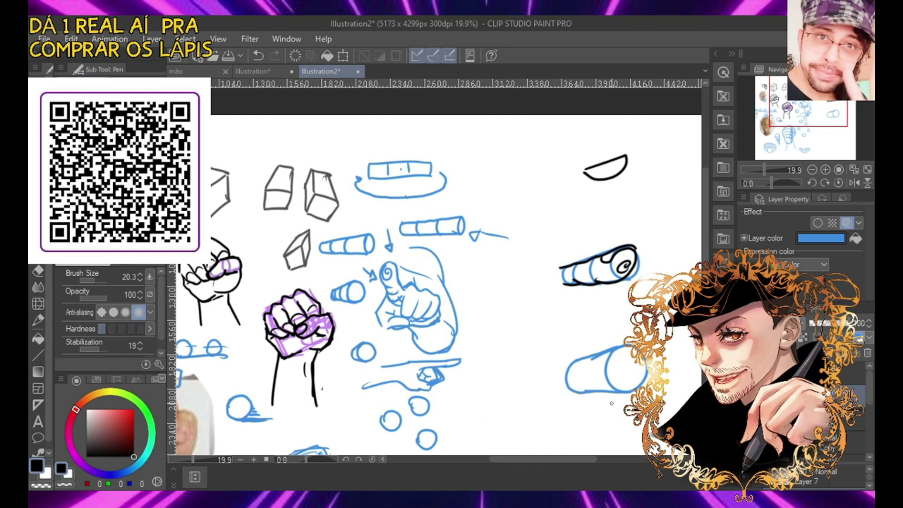
{"action": "mouse_move", "coordinate": [601, 392]}
{"action": "left_mouse_down"}
{"action": "mouse_move", "coordinate": [586, 380]}
{"action": "mouse_move", "coordinate": [596, 352]}
{"action": "left_mouse_up"}
{"action": "left_click_drag", "start_coordinate": [588, 393], "coordinate": [574, 369]}
On the ink layer, outline a second finger over the thicker cylinder with a rounded tip, bulging underside and nail
{"action": "left_click", "coordinate": [837, 380]}
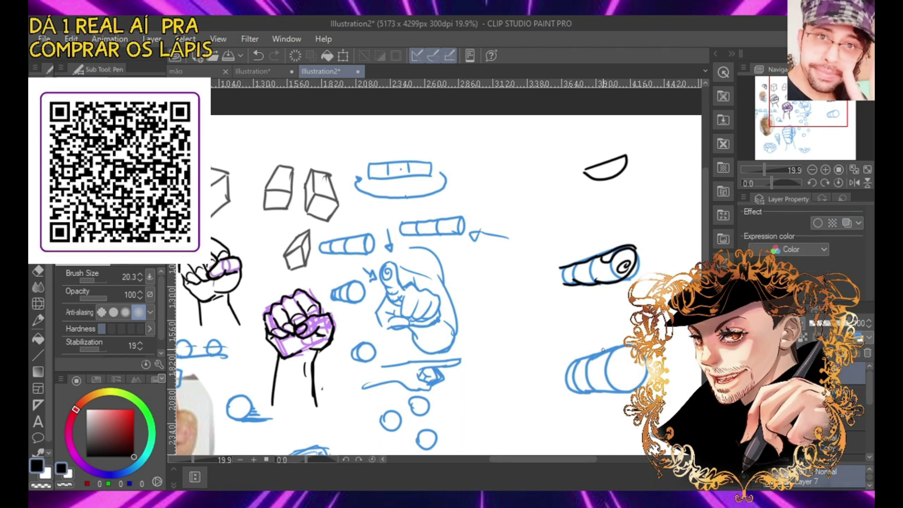
{"action": "mouse_move", "coordinate": [591, 357]}
{"action": "left_mouse_down"}
{"action": "mouse_move", "coordinate": [626, 343]}
{"action": "mouse_move", "coordinate": [612, 352]}
{"action": "mouse_move", "coordinate": [626, 346]}
{"action": "mouse_move", "coordinate": [640, 369]}
{"action": "mouse_move", "coordinate": [616, 394]}
{"action": "mouse_move", "coordinate": [590, 383]}
{"action": "left_mouse_up"}
{"action": "key", "text": "ctrl+z"}
{"action": "key", "text": "ctrl+z"}
{"action": "mouse_move", "coordinate": [639, 353]}
{"action": "left_mouse_down"}
{"action": "mouse_move", "coordinate": [633, 380]}
{"action": "mouse_move", "coordinate": [610, 395]}
{"action": "mouse_move", "coordinate": [586, 381]}
{"action": "left_mouse_up"}
{"action": "key", "text": "ctrl+z"}
{"action": "mouse_move", "coordinate": [638, 355]}
{"action": "left_mouse_down"}
{"action": "mouse_move", "coordinate": [628, 389]}
{"action": "mouse_move", "coordinate": [594, 394]}
{"action": "mouse_move", "coordinate": [587, 380]}
{"action": "mouse_move", "coordinate": [595, 394]}
{"action": "mouse_move", "coordinate": [583, 395]}
{"action": "mouse_move", "coordinate": [571, 379]}
{"action": "mouse_move", "coordinate": [576, 397]}
{"action": "mouse_move", "coordinate": [567, 387]}
{"action": "mouse_move", "coordinate": [582, 365]}
{"action": "mouse_move", "coordinate": [558, 365]}
{"action": "left_mouse_up"}
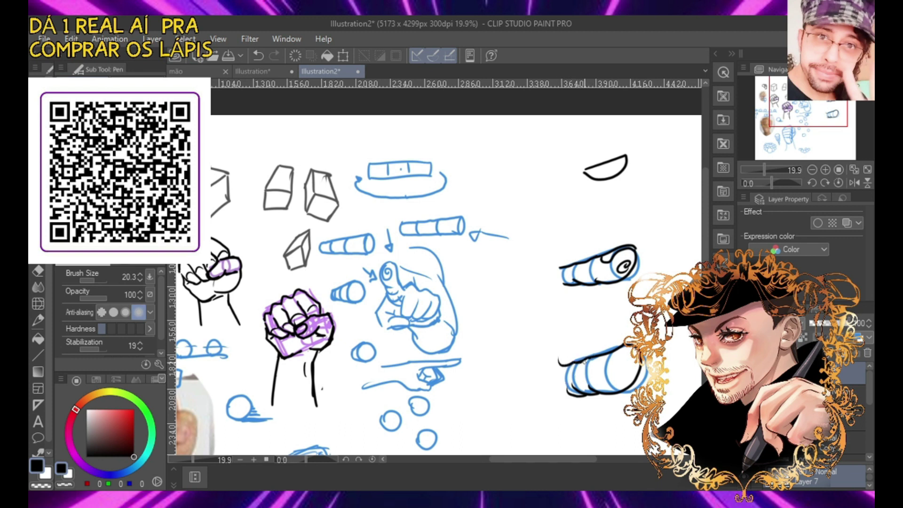
{"action": "mouse_move", "coordinate": [638, 348]}
{"action": "left_mouse_down"}
{"action": "mouse_move", "coordinate": [600, 366]}
{"action": "mouse_move", "coordinate": [617, 352]}
{"action": "mouse_move", "coordinate": [639, 352]}
{"action": "left_mouse_up"}
{"action": "key", "text": "ctrl+z"}
{"action": "key", "text": "Delete"}
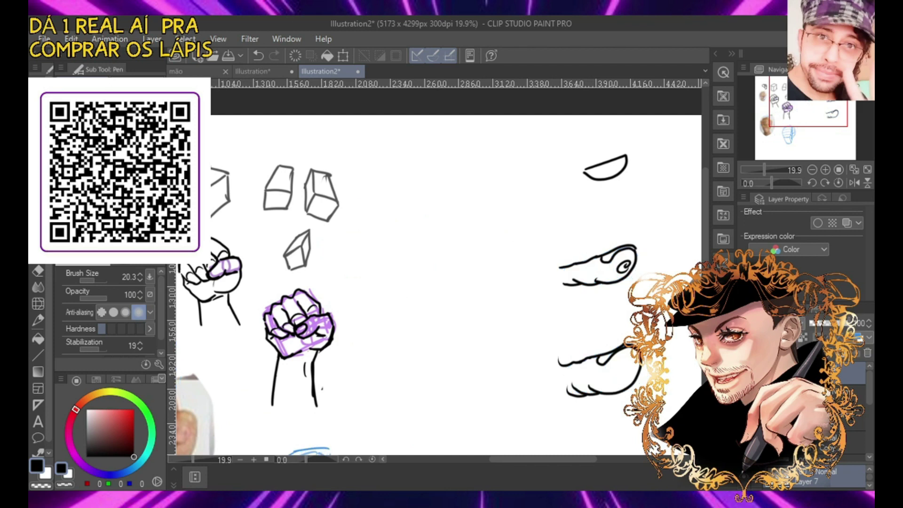
{"action": "key", "text": "ctrl+z"}
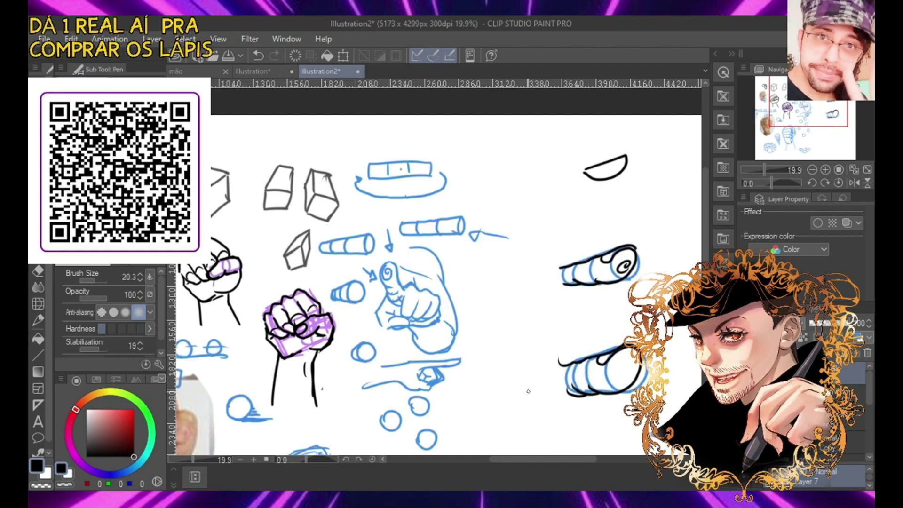
On the blue sketch layer, draw a short bent guide line beside the pointing hand and a short cylinder near the small circles below
{"action": "scroll", "coordinate": [463, 294], "scroll_direction": "down", "scroll_amount": 2}
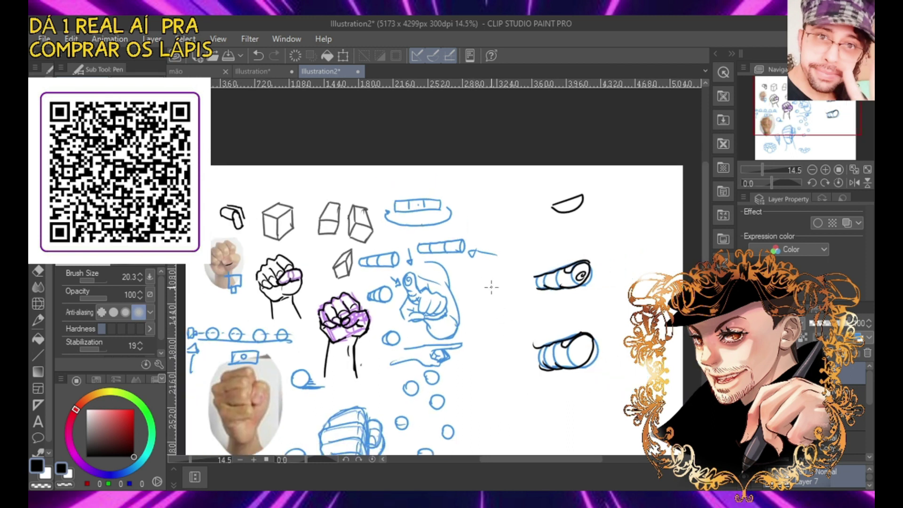
{"action": "scroll", "coordinate": [564, 360], "scroll_direction": "up", "scroll_amount": 2}
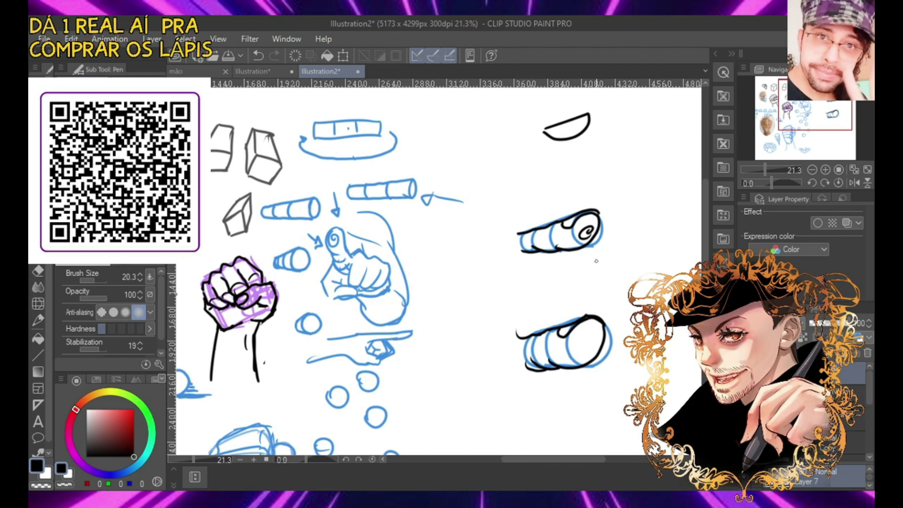
{"action": "left_click", "coordinate": [846, 222]}
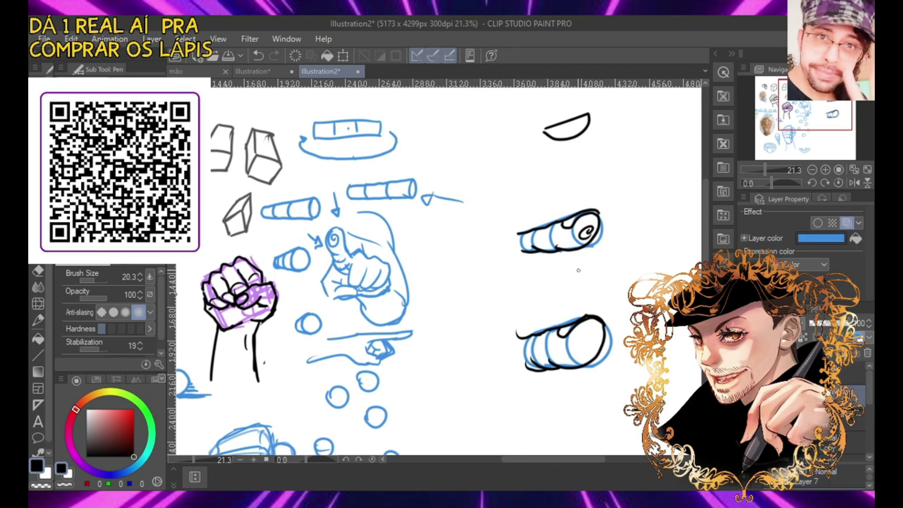
{"action": "mouse_move", "coordinate": [415, 228]}
{"action": "left_mouse_down"}
{"action": "mouse_move", "coordinate": [447, 230]}
{"action": "mouse_move", "coordinate": [463, 253]}
{"action": "mouse_move", "coordinate": [452, 292]}
{"action": "left_mouse_up"}
{"action": "key", "text": "ctrl+z"}
{"action": "mouse_move", "coordinate": [438, 413]}
{"action": "left_mouse_down"}
{"action": "mouse_move", "coordinate": [436, 396]}
{"action": "mouse_move", "coordinate": [453, 390]}
{"action": "mouse_move", "coordinate": [466, 417]}
{"action": "mouse_move", "coordinate": [454, 390]}
{"action": "mouse_move", "coordinate": [474, 394]}
{"action": "mouse_move", "coordinate": [460, 410]}
{"action": "mouse_move", "coordinate": [479, 405]}
{"action": "mouse_move", "coordinate": [472, 394]}
{"action": "left_mouse_up"}
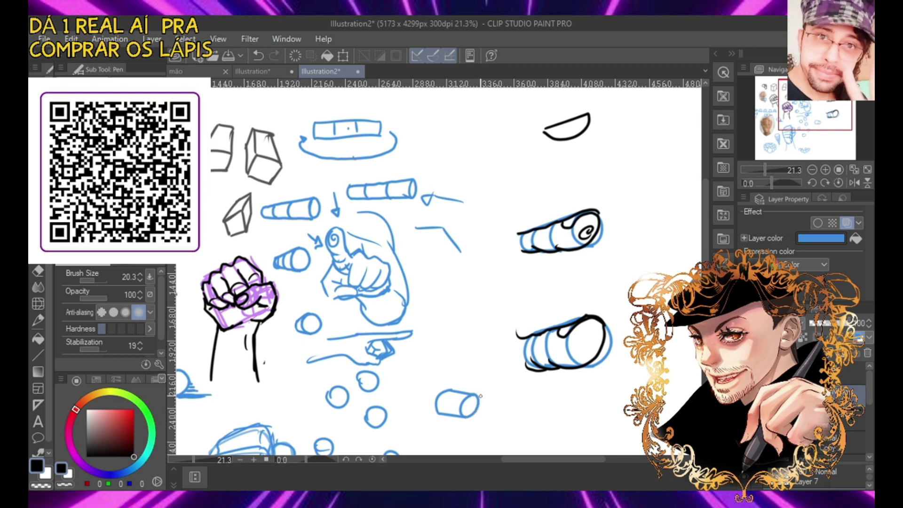
Switch the colour to red and, on the ink layer, draw a second cylinder angling down from the blue cylinder's open end
{"action": "left_click_drag", "start_coordinate": [117, 429], "coordinate": [134, 409]}
{"action": "mouse_move", "coordinate": [463, 412]}
{"action": "left_mouse_down"}
{"action": "mouse_move", "coordinate": [476, 399]}
{"action": "mouse_move", "coordinate": [463, 414]}
{"action": "mouse_move", "coordinate": [466, 396]}
{"action": "mouse_move", "coordinate": [493, 414]}
{"action": "mouse_move", "coordinate": [479, 432]}
{"action": "mouse_move", "coordinate": [495, 418]}
{"action": "mouse_move", "coordinate": [479, 433]}
{"action": "left_mouse_up"}
{"action": "key", "text": "ctrl+z"}
{"action": "left_click", "coordinate": [840, 373]}
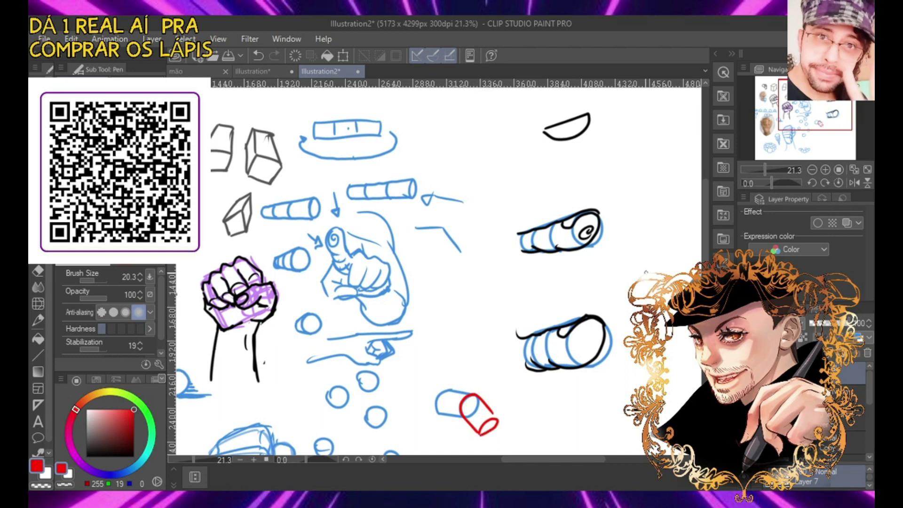
Reinforce the red cylinder's joints and add a third red segment pointing straight down from its end
{"action": "scroll", "coordinate": [437, 271], "scroll_direction": "down", "scroll_amount": 3}
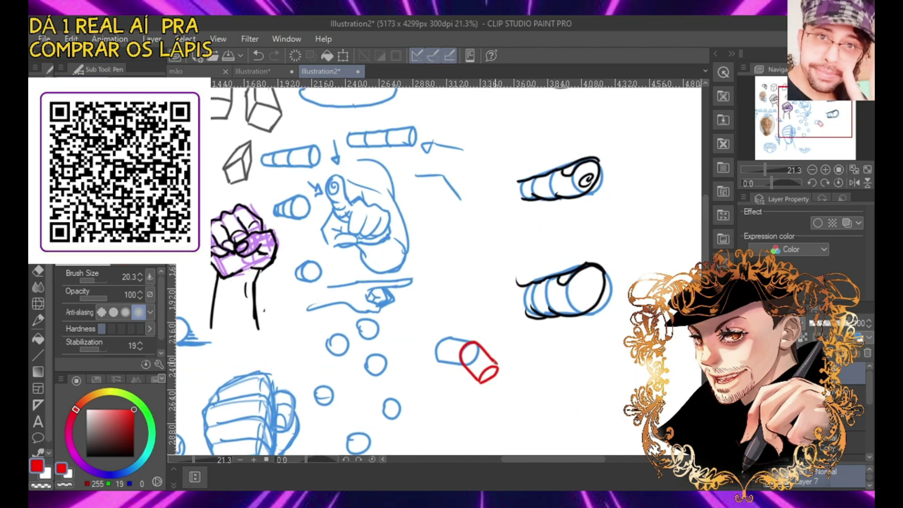
{"action": "mouse_move", "coordinate": [473, 345]}
{"action": "left_mouse_down"}
{"action": "mouse_move", "coordinate": [462, 360]}
{"action": "mouse_move", "coordinate": [468, 347]}
{"action": "left_mouse_up"}
{"action": "mouse_move", "coordinate": [492, 366]}
{"action": "left_mouse_down"}
{"action": "mouse_move", "coordinate": [500, 365]}
{"action": "mouse_move", "coordinate": [496, 379]}
{"action": "mouse_move", "coordinate": [476, 383]}
{"action": "mouse_move", "coordinate": [477, 398]}
{"action": "left_mouse_up"}
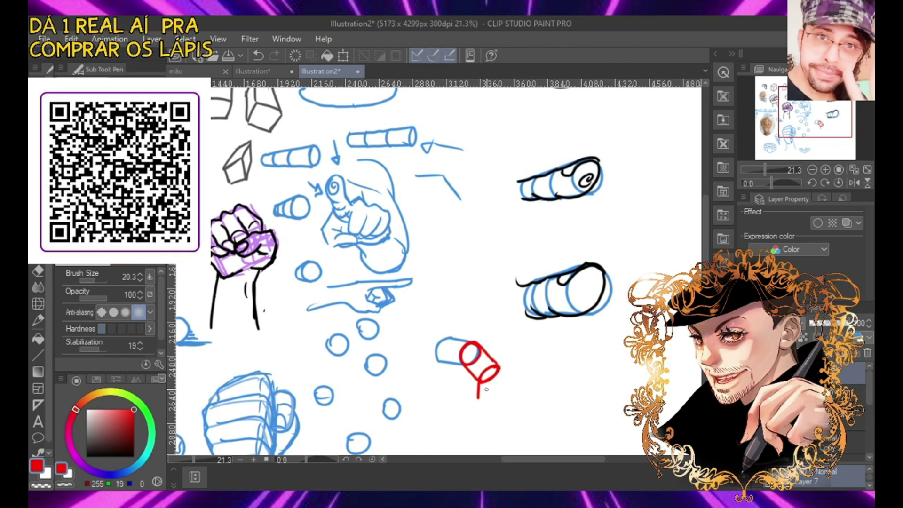
{"action": "left_click_drag", "start_coordinate": [498, 368], "coordinate": [498, 400]}
{"action": "left_click_drag", "start_coordinate": [476, 399], "coordinate": [497, 401]}
Switch the colour back to black and ink the bent finger's contour over the three cylinders, with a fingernail on the last segment
{"action": "left_click_drag", "start_coordinate": [111, 434], "coordinate": [239, 463]}
{"action": "mouse_move", "coordinate": [445, 338]}
{"action": "left_mouse_down"}
{"action": "mouse_move", "coordinate": [479, 344]}
{"action": "mouse_move", "coordinate": [499, 364]}
{"action": "mouse_move", "coordinate": [501, 406]}
{"action": "mouse_move", "coordinate": [479, 399]}
{"action": "mouse_move", "coordinate": [481, 374]}
{"action": "mouse_move", "coordinate": [459, 356]}
{"action": "mouse_move", "coordinate": [438, 365]}
{"action": "left_mouse_up"}
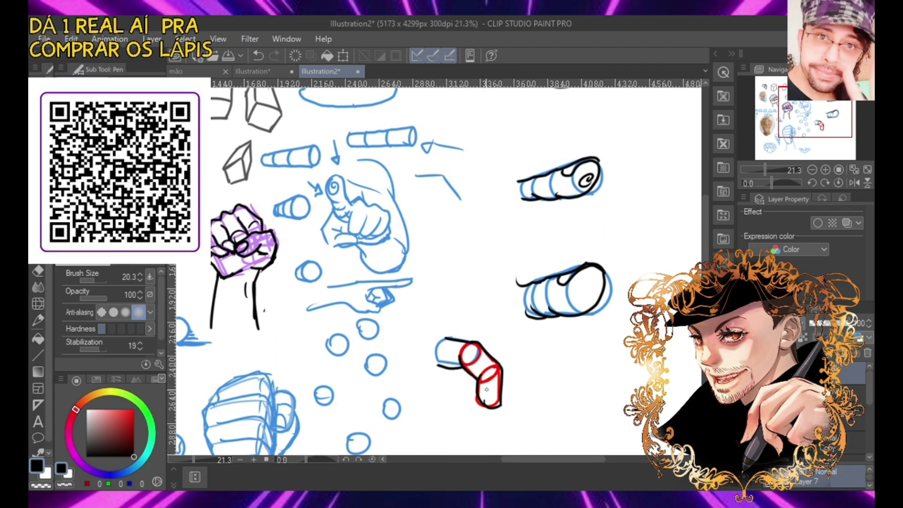
{"action": "key", "text": "ctrl+z"}
{"action": "left_click_drag", "start_coordinate": [485, 403], "coordinate": [497, 395]}
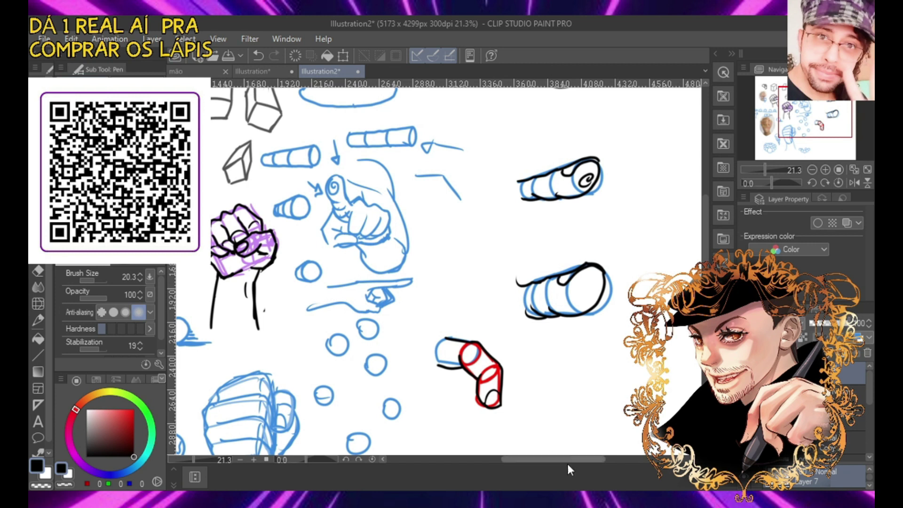
Draw a slender, slightly tilted upright finger in black with a pointed tip and a nail, above the bent finger
{"action": "scroll", "coordinate": [589, 350], "scroll_direction": "down", "scroll_amount": 3}
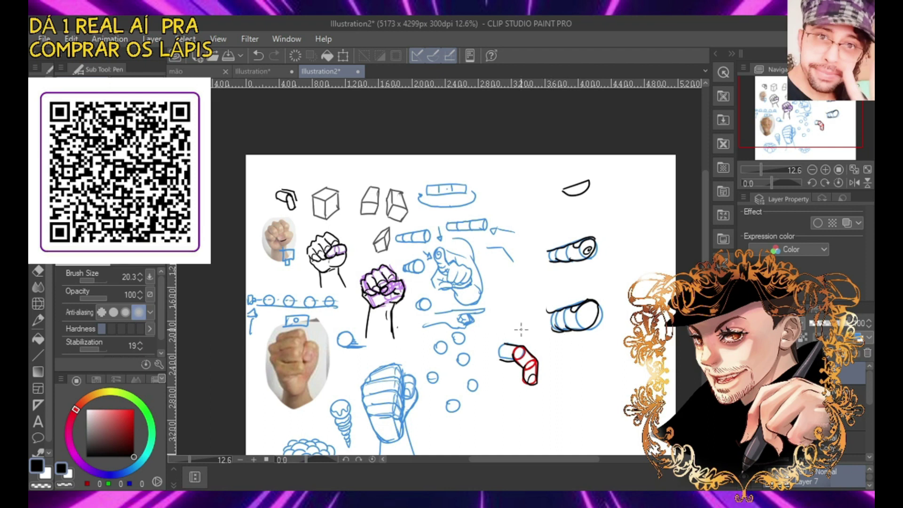
{"action": "scroll", "coordinate": [521, 329], "scroll_direction": "up", "scroll_amount": 2}
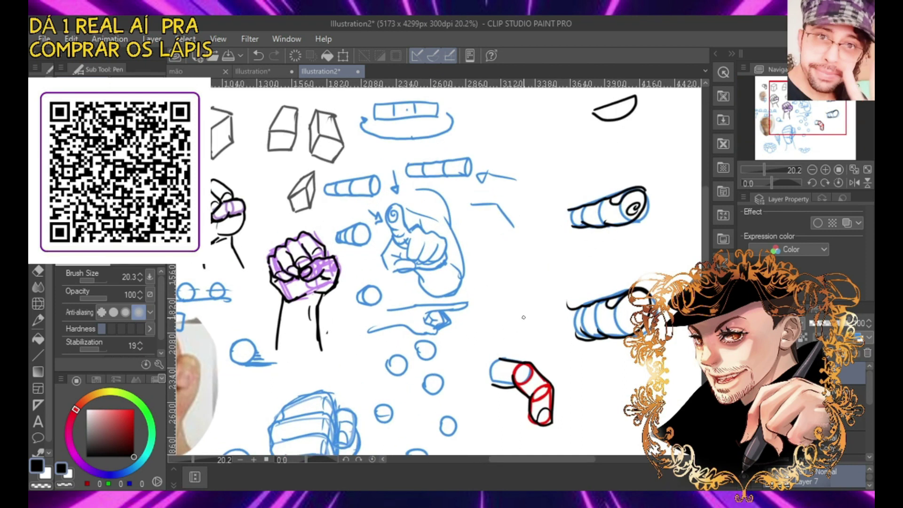
{"action": "mouse_move", "coordinate": [504, 298]}
{"action": "left_mouse_down"}
{"action": "mouse_move", "coordinate": [544, 201]}
{"action": "mouse_move", "coordinate": [548, 227]}
{"action": "mouse_move", "coordinate": [524, 290]}
{"action": "left_mouse_up"}
{"action": "key", "text": "ctrl+z"}
{"action": "left_click_drag", "start_coordinate": [540, 212], "coordinate": [547, 213]}
{"action": "key", "text": "ctrl+z"}
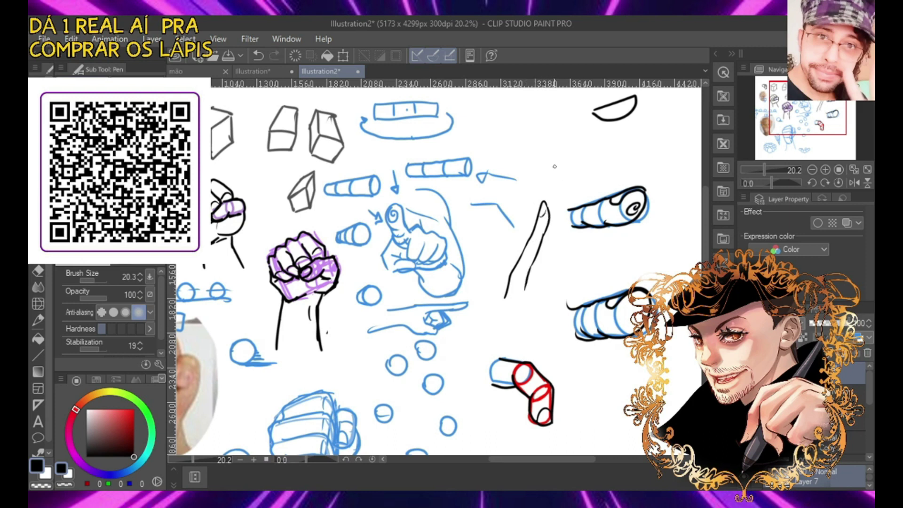